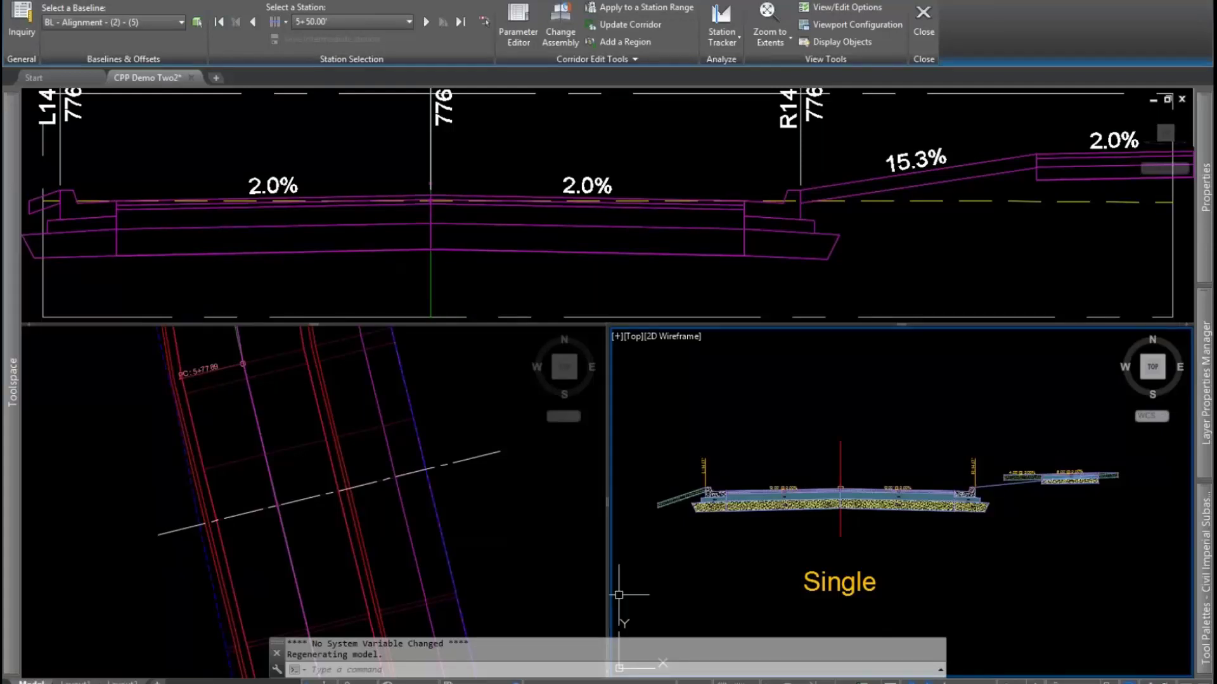
# - Set the number of lifts of the right MultiLayerLane subassembly in the Single assembly to Three
pyautogui.scroll(5, 912, 498)
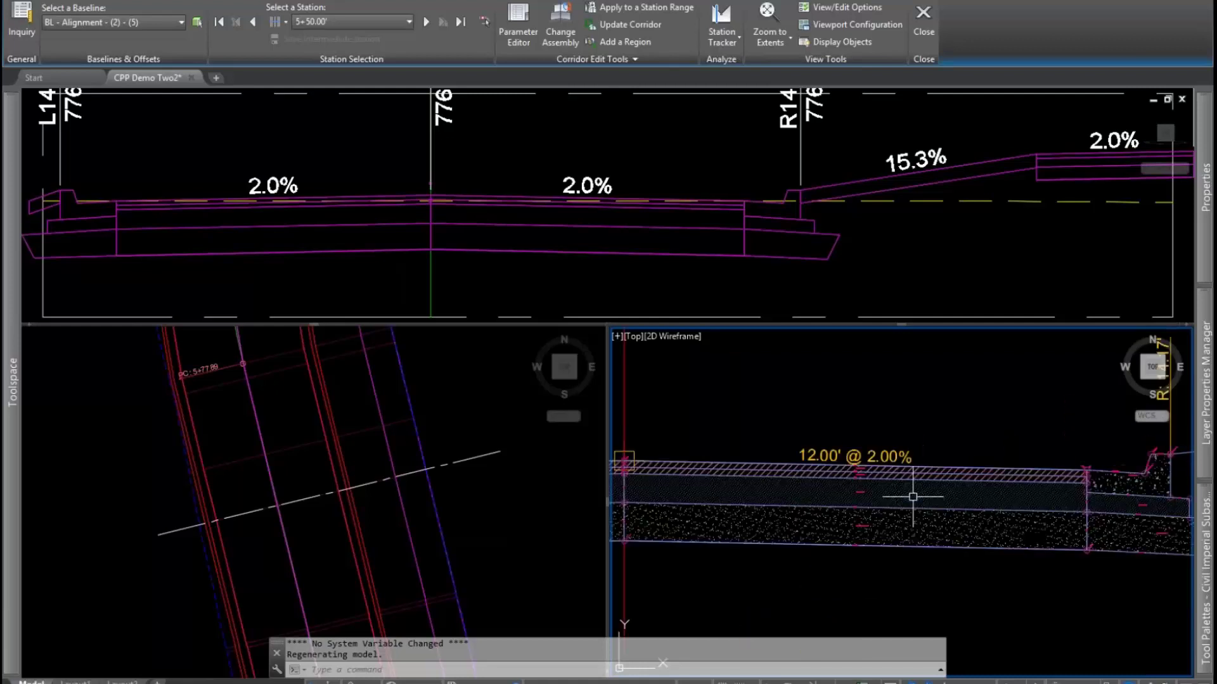
pyautogui.moveTo(871, 565); pyautogui.dragTo(862, 570, button='middle')
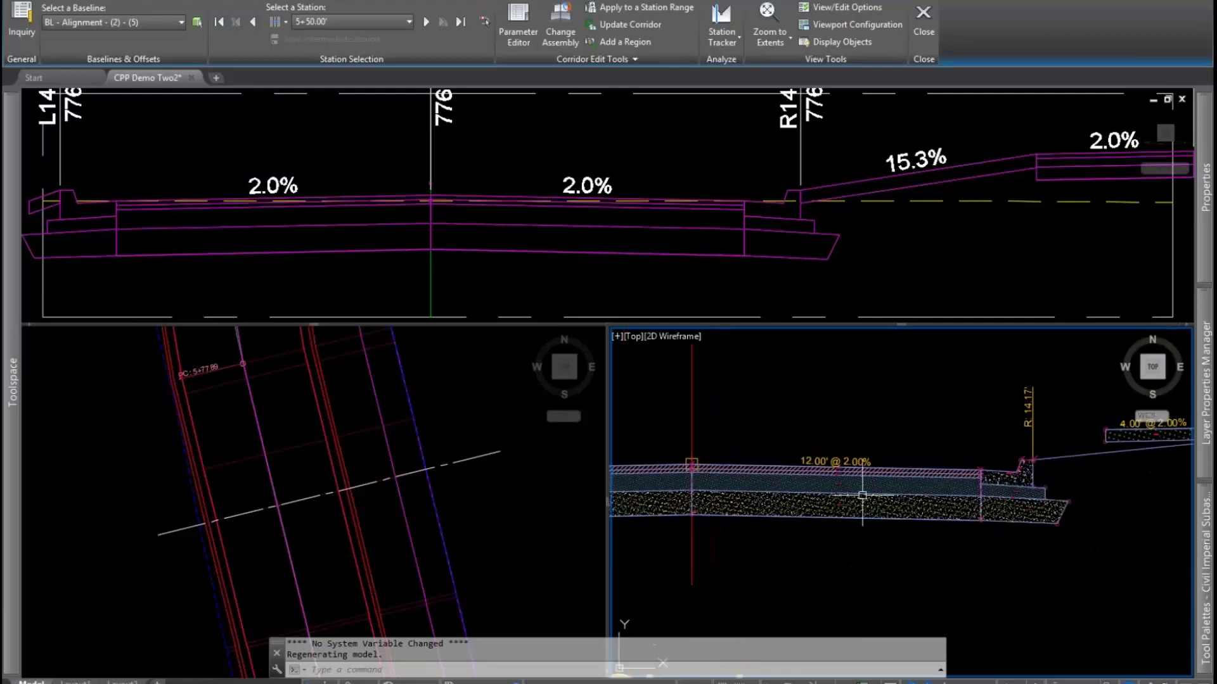
pyautogui.click(868, 468)
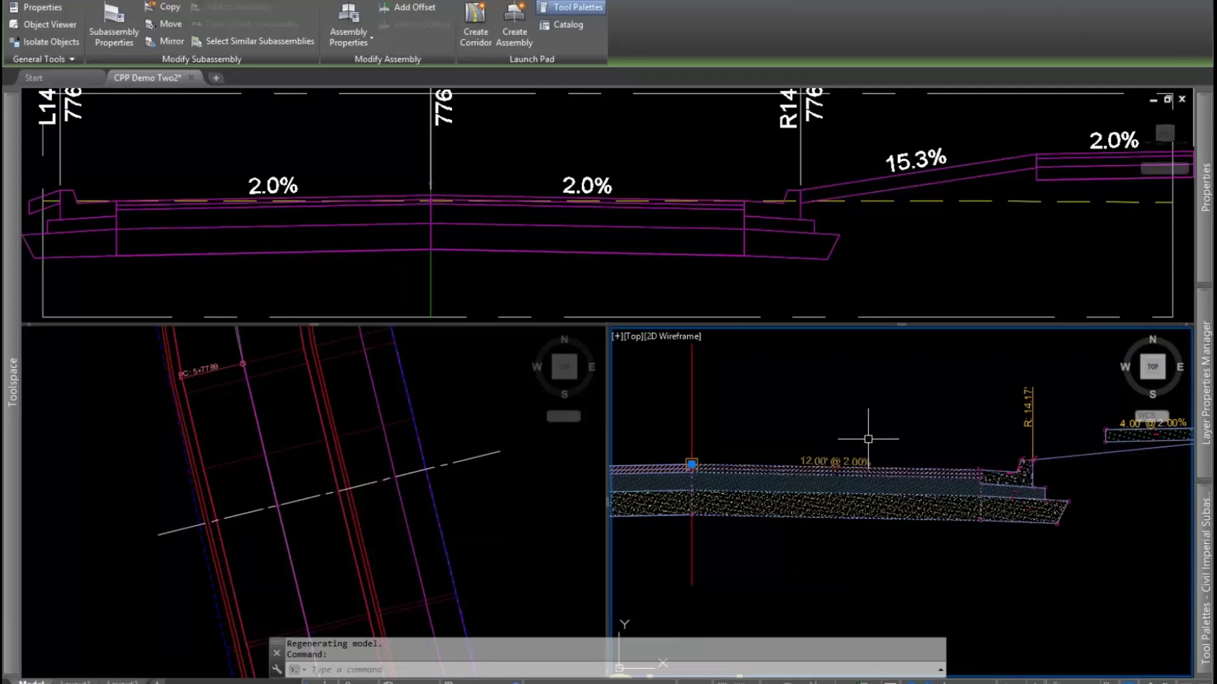
pyautogui.scroll(2, 878, 437)
pyautogui.scroll(-3, 878, 437)
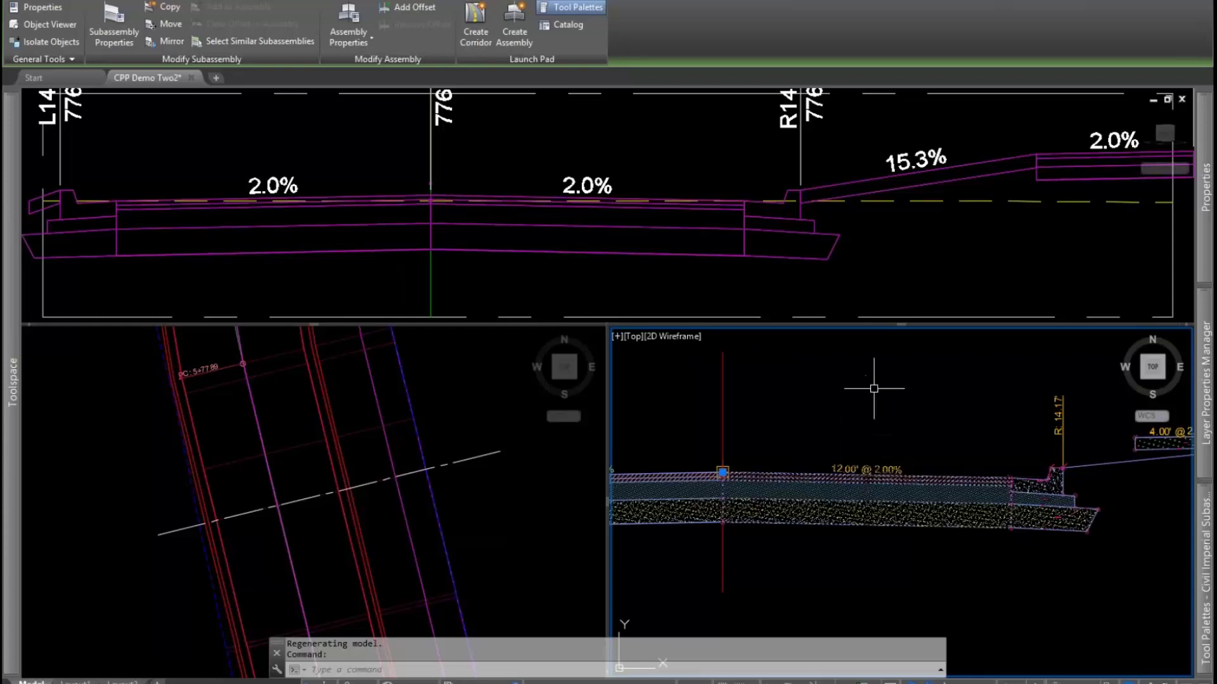
pyautogui.moveTo(874, 389)
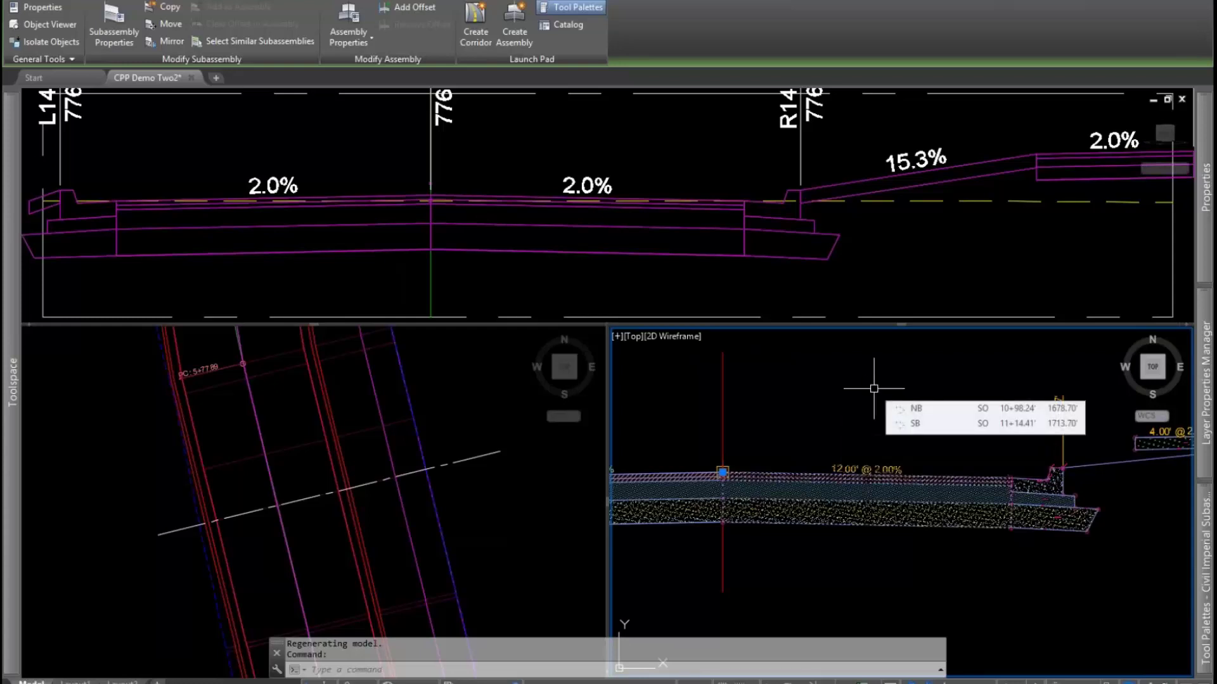
pyautogui.scroll(4, 897, 484)
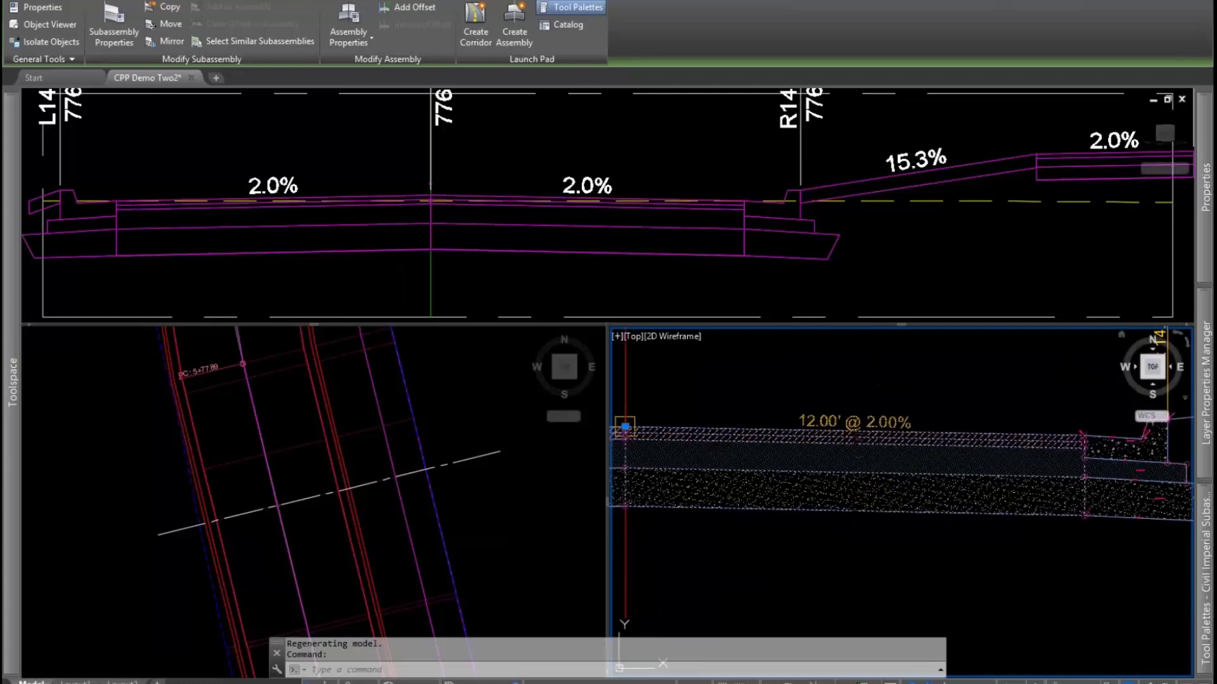
pyautogui.moveTo(1212, 246)
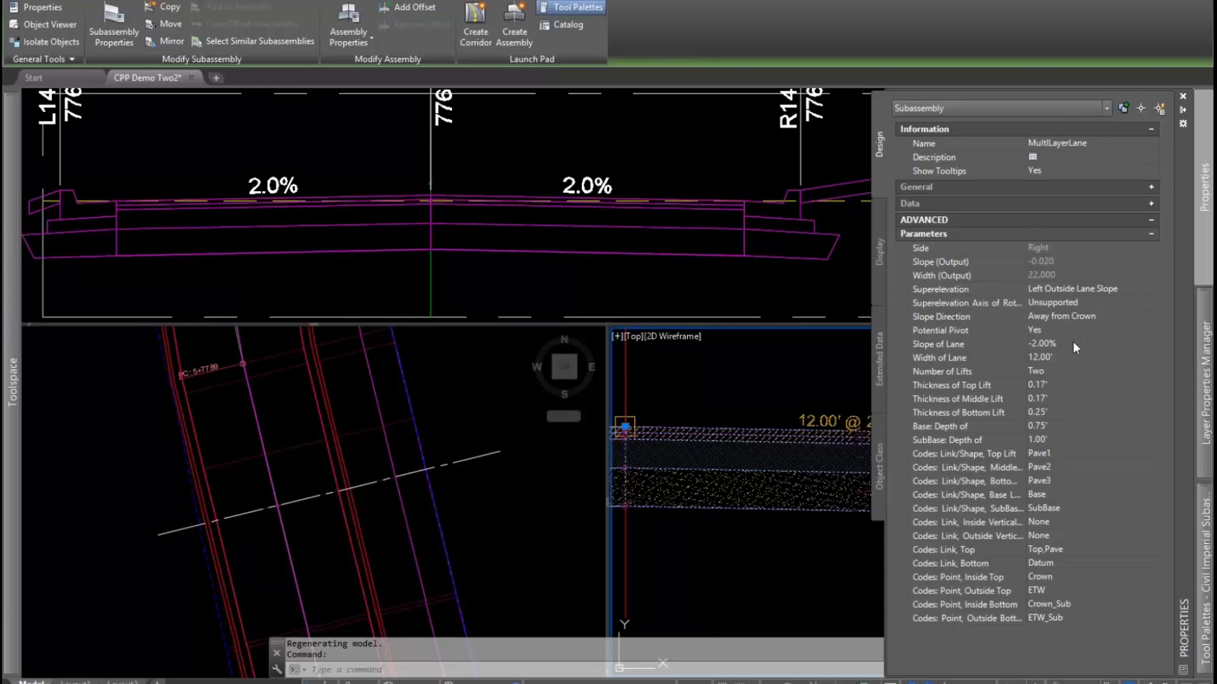
pyautogui.click(1052, 370)
pyautogui.click(1052, 370)
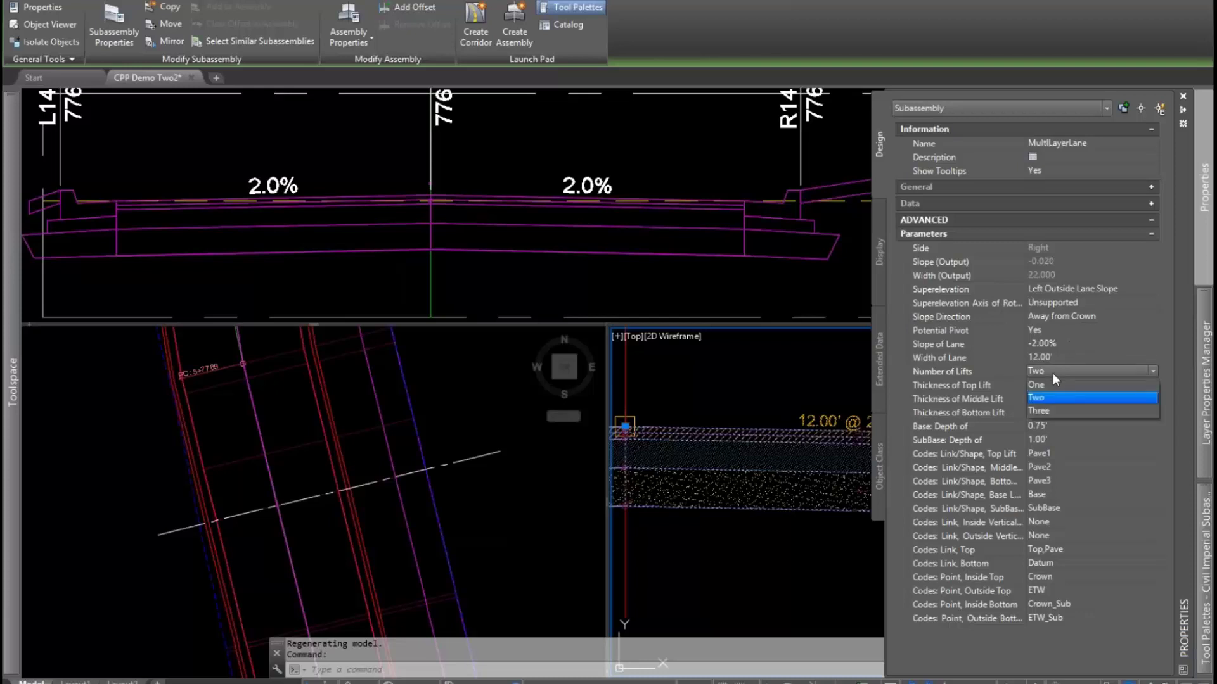
pyautogui.click(1048, 412)
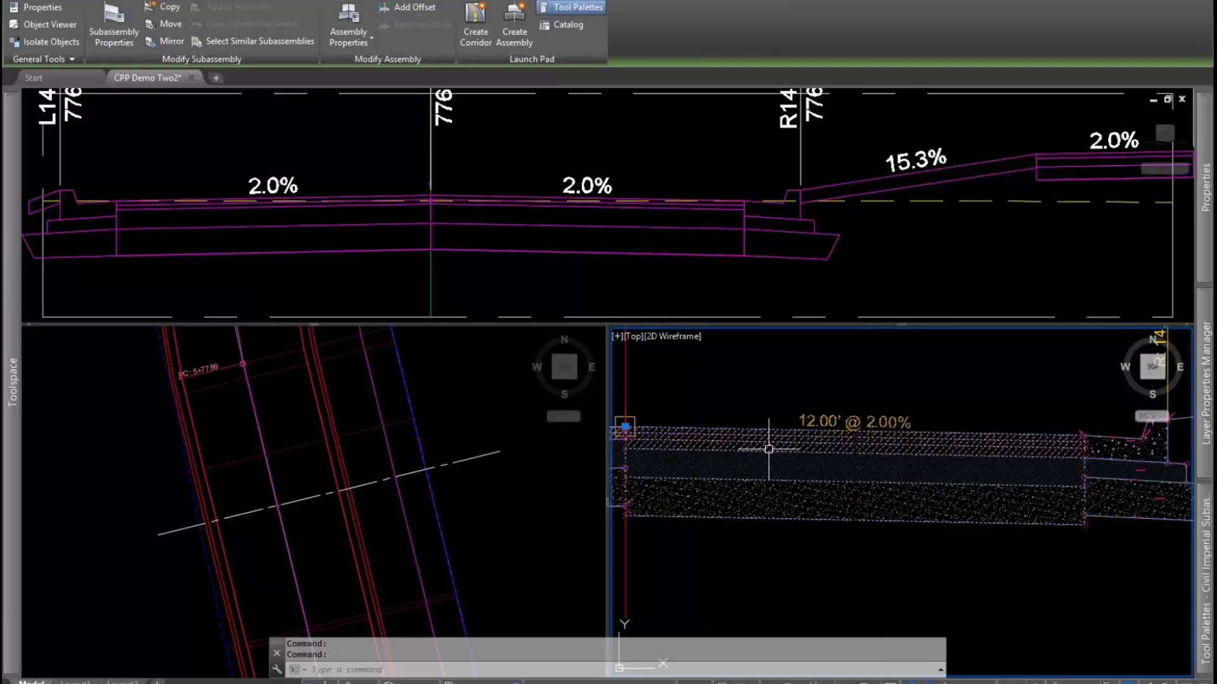
# - Try One as the right lane's number of lifts and return the setting to Two
pyautogui.scroll(2, 768, 449)
pyautogui.scroll(2, 817, 466)
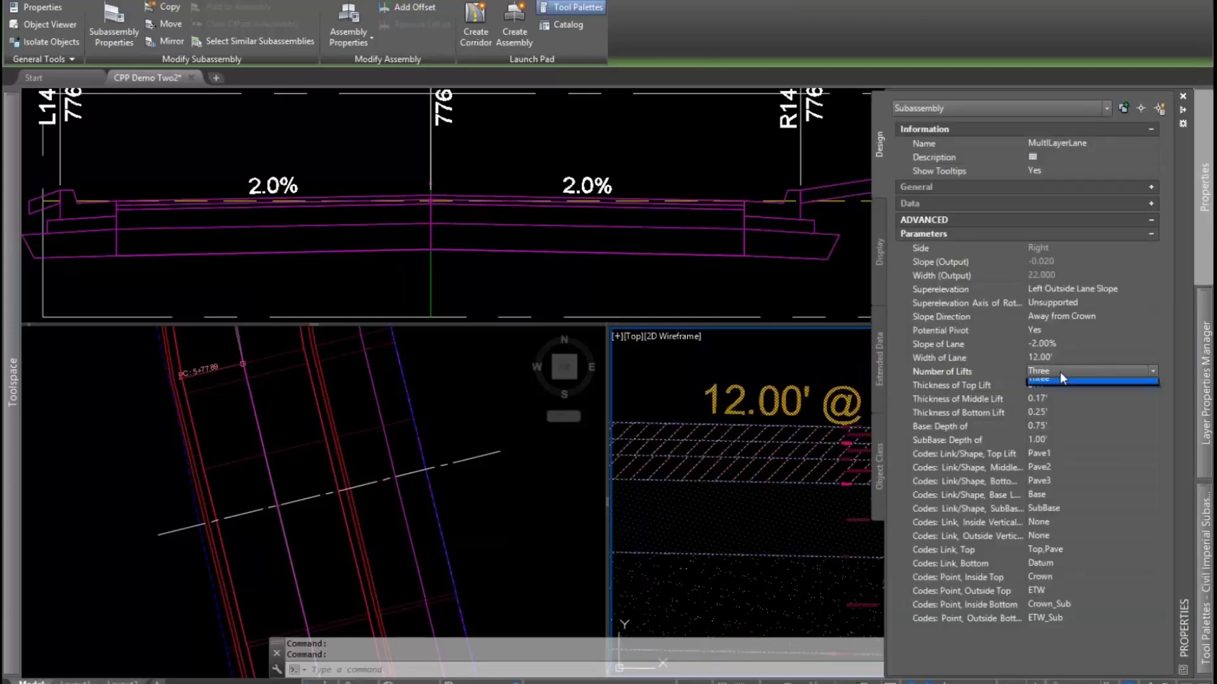
pyautogui.click(1060, 371)
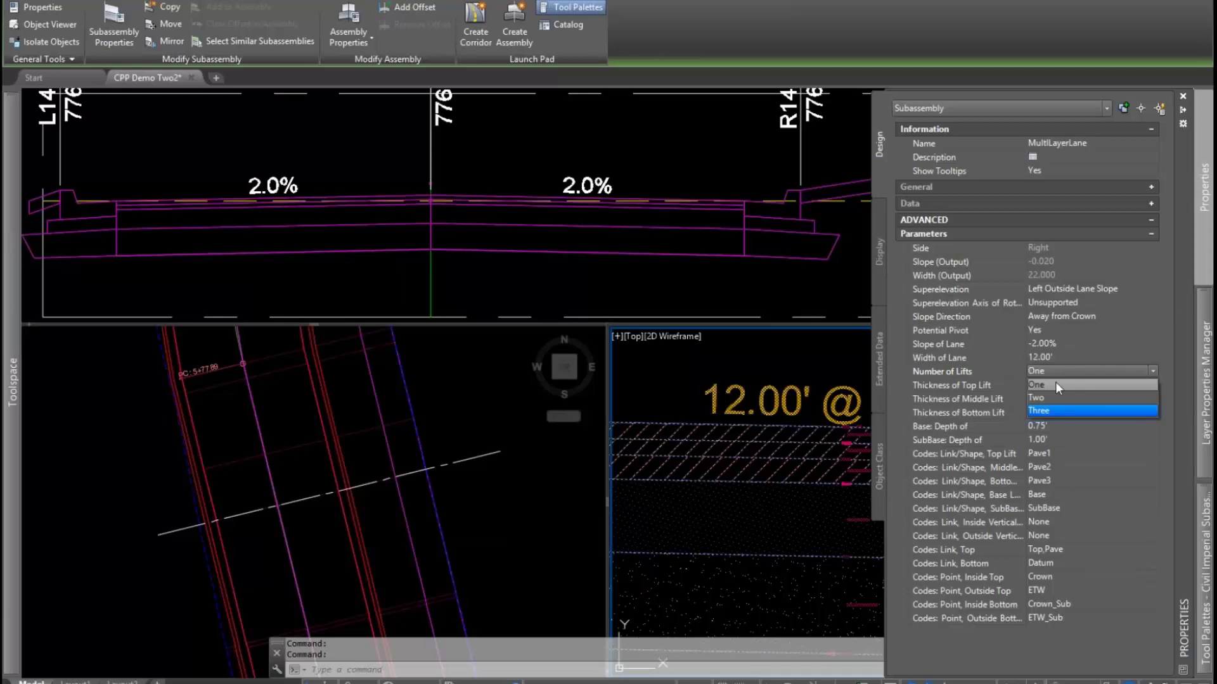
pyautogui.click(1055, 381)
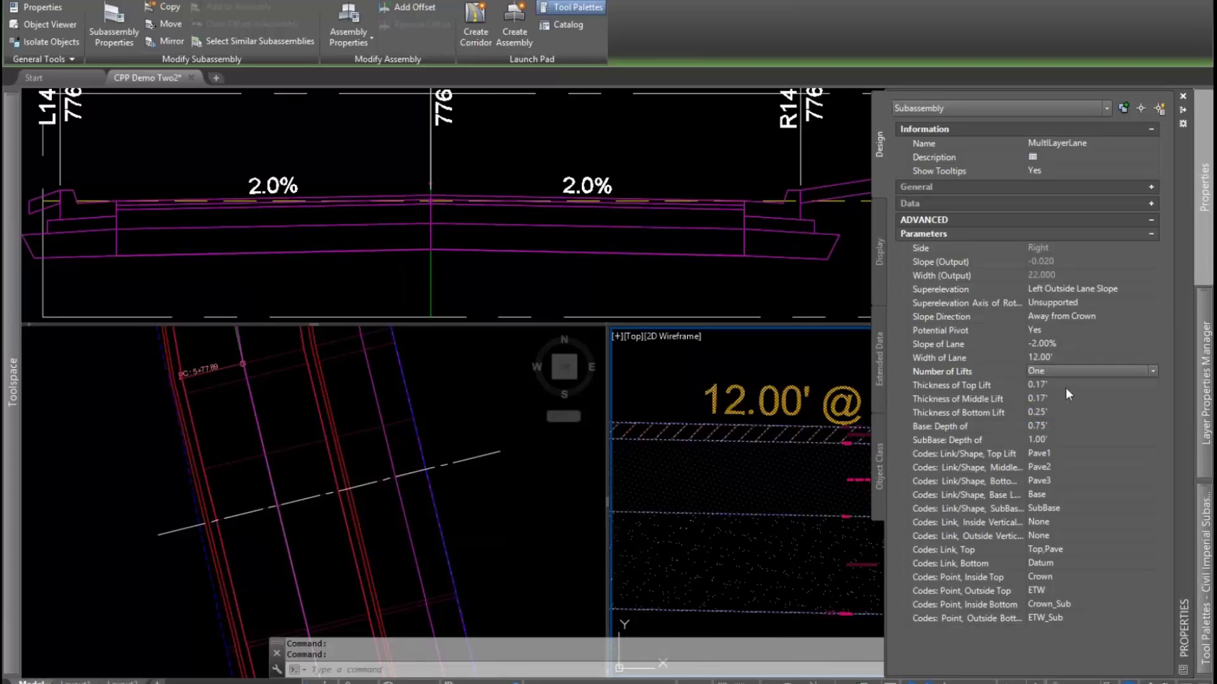
pyautogui.click(1066, 371)
pyautogui.click(1052, 398)
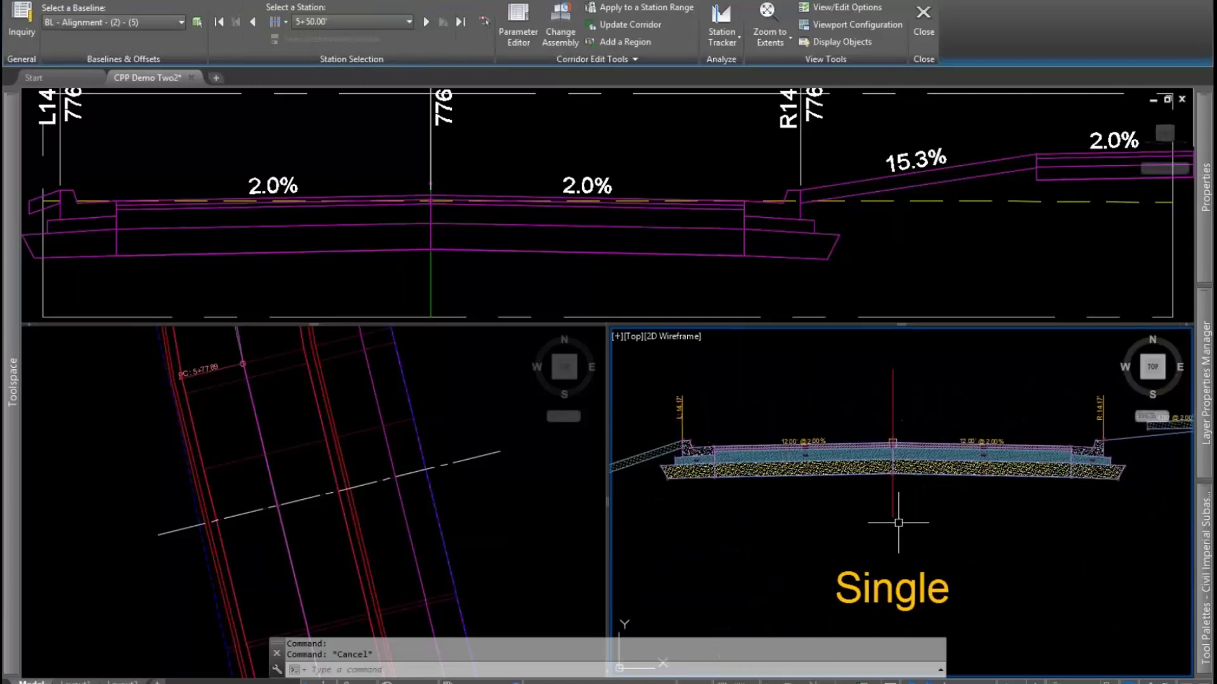
# - Examine the pavement layers and the vertical lines at the crown and lane edges in the corridor section view
pyautogui.click(526, 280)
pyautogui.moveTo(515, 280); pyautogui.dragTo(708, 272, button='middle')
pyautogui.scroll(2, 671, 250)
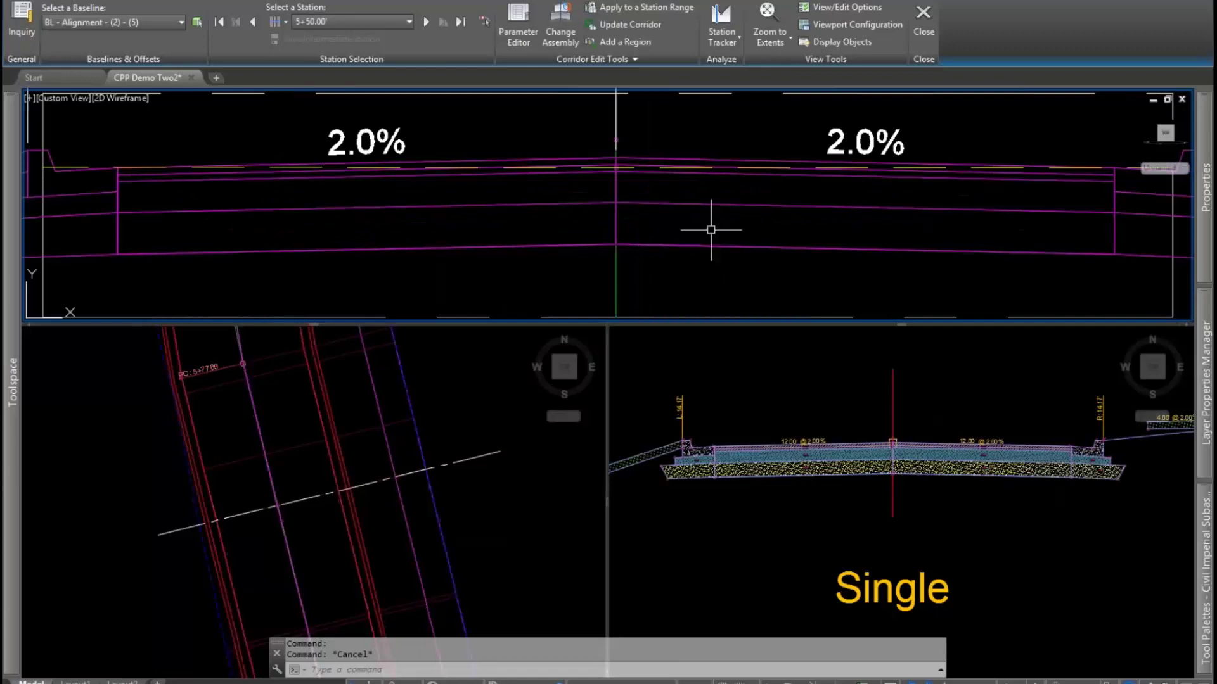
pyautogui.moveTo(711, 230); pyautogui.dragTo(652, 258, button='middle')
pyautogui.scroll(-2, 564, 248)
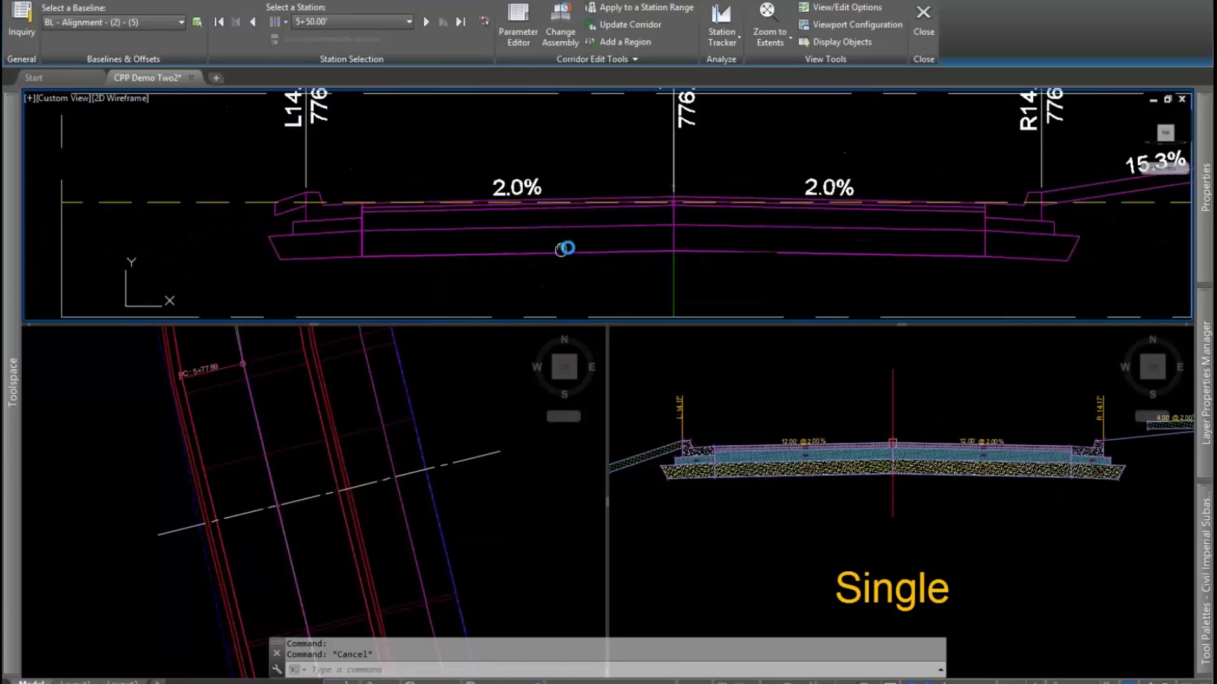
pyautogui.moveTo(564, 249); pyautogui.dragTo(592, 239, button='middle')
pyautogui.scroll(3, 429, 272)
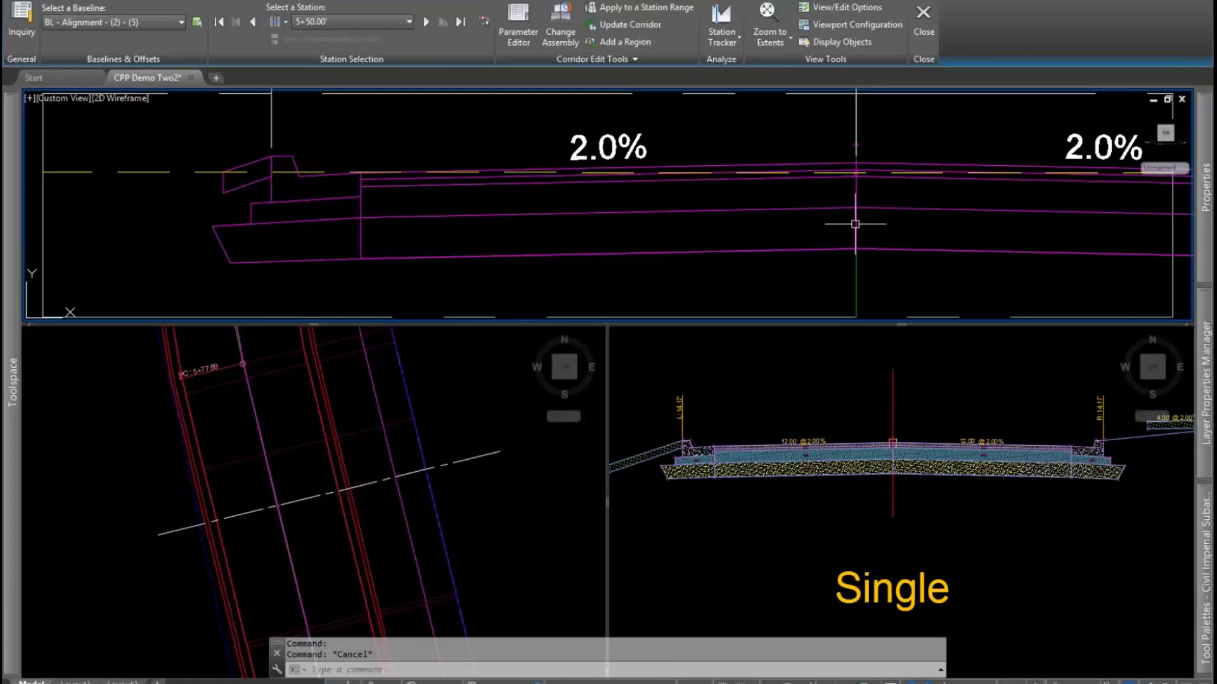
pyautogui.moveTo(747, 218); pyautogui.dragTo(580, 234, button='middle')
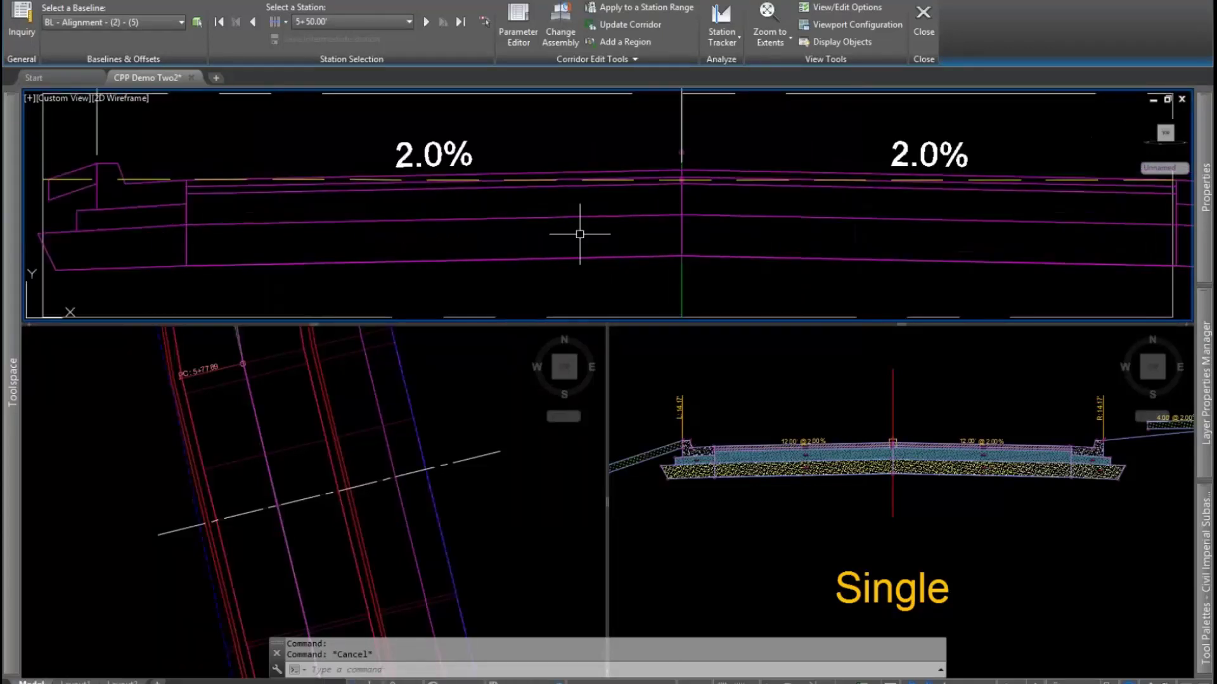
# - Set the inside vertical link code of both MultiLayerLane subassemblies in the Single assembly to OFF
pyautogui.click(956, 415)
pyautogui.moveTo(963, 497); pyautogui.dragTo(902, 531, button='middle')
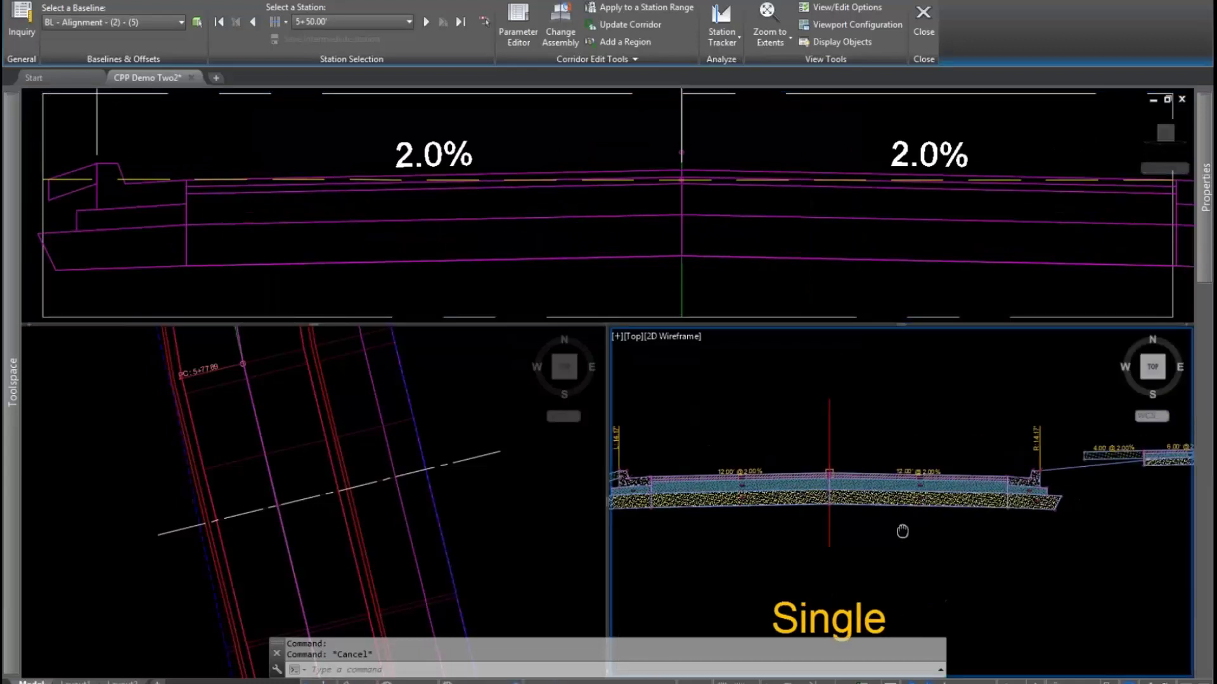
pyautogui.click(792, 483)
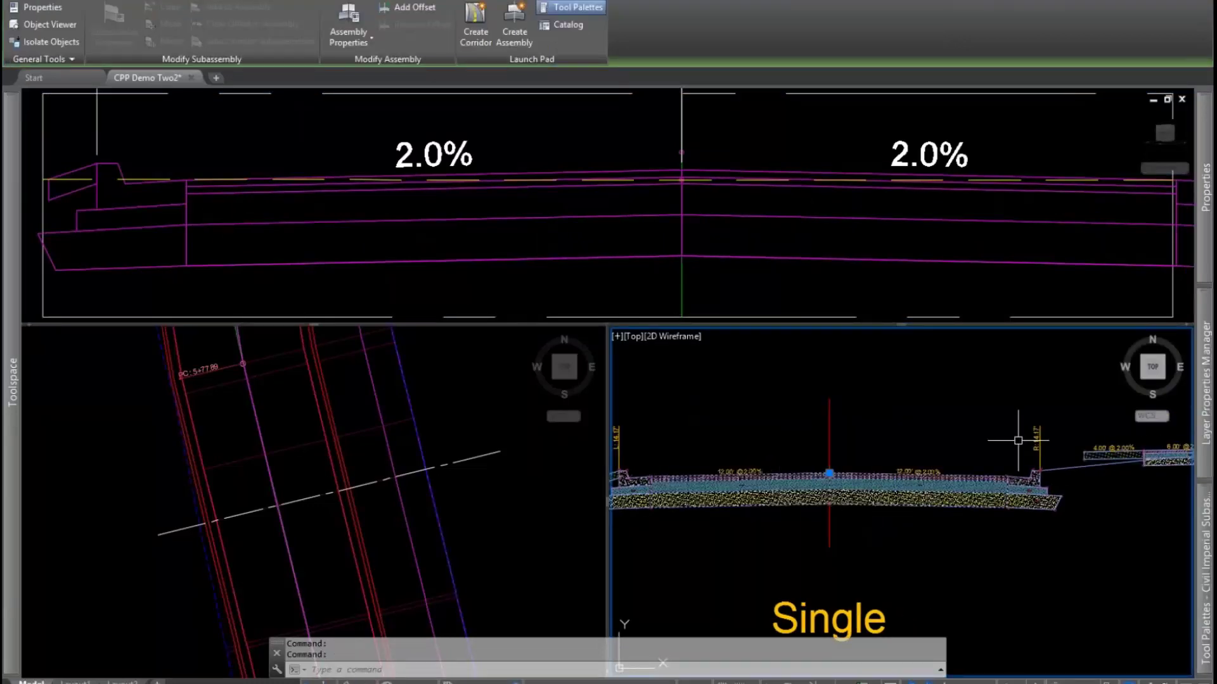
pyautogui.moveTo(1210, 242)
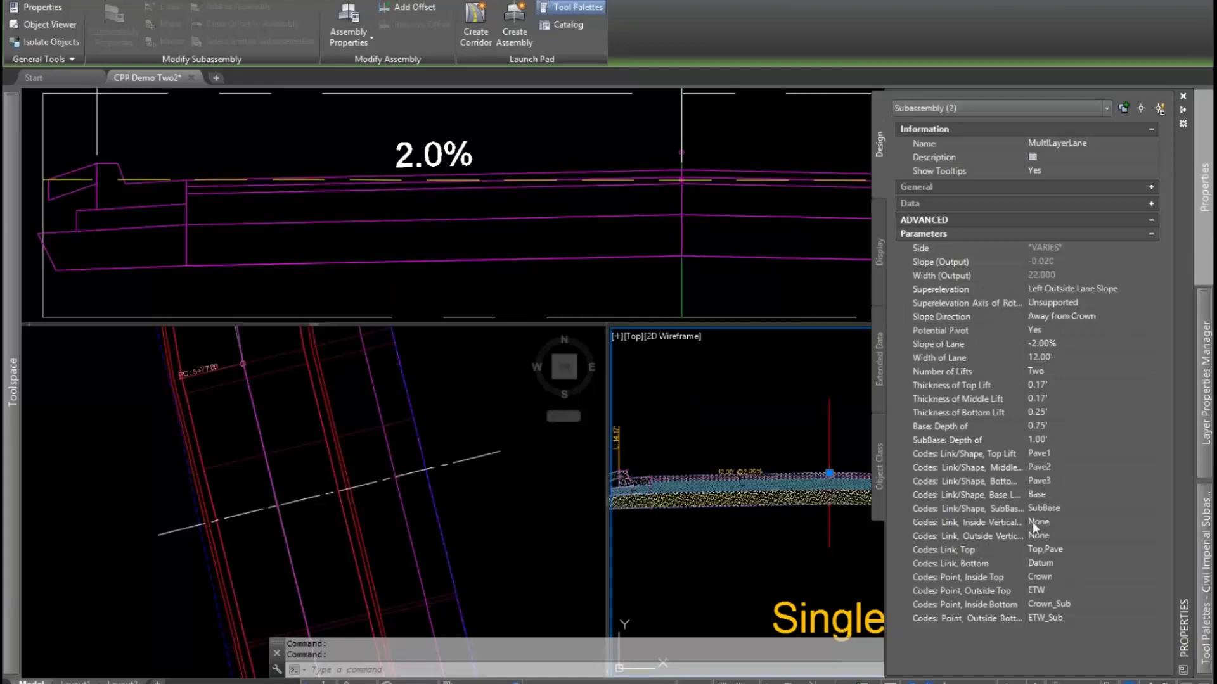
pyautogui.click(1060, 517)
pyautogui.write('OFF')
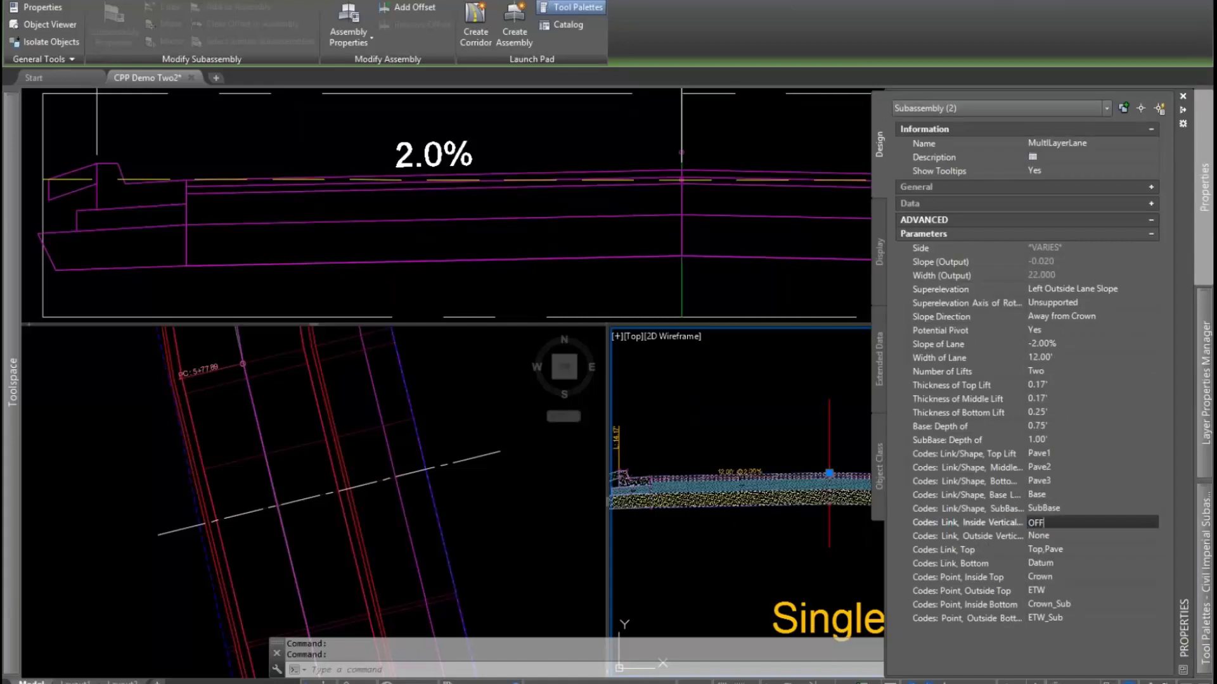
pyautogui.press('Tab')
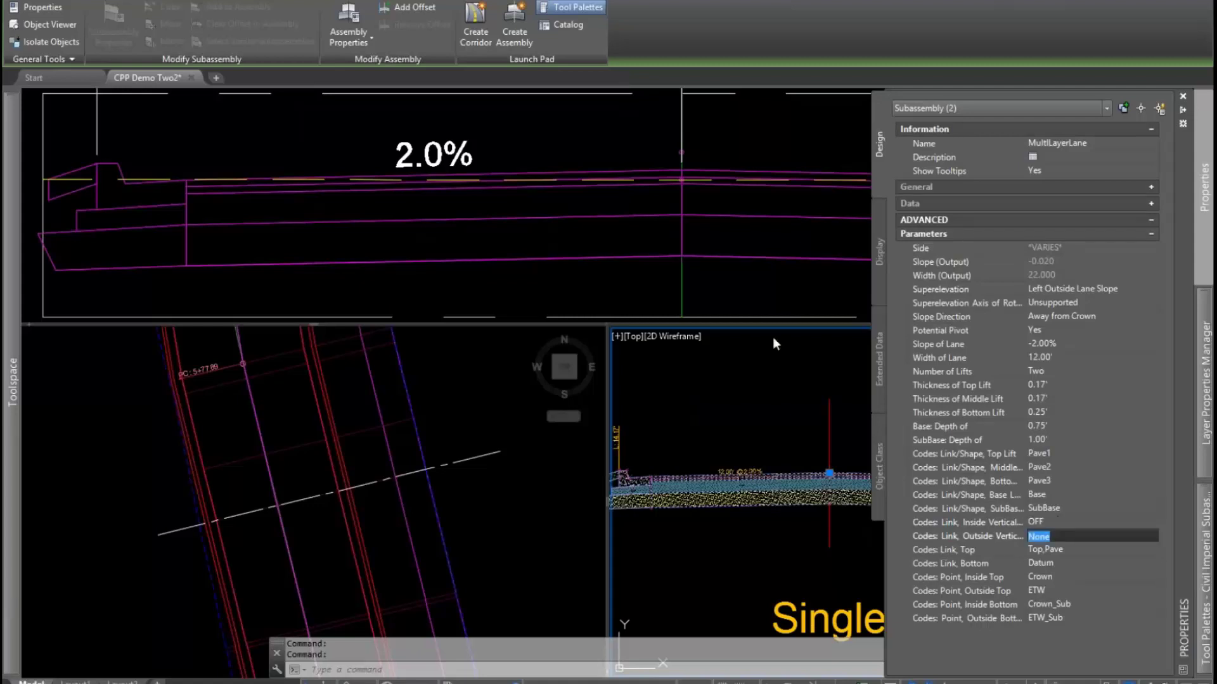
# - Clear the lane selection and rebuild the corridor shown in the section view
pyautogui.click(611, 237)
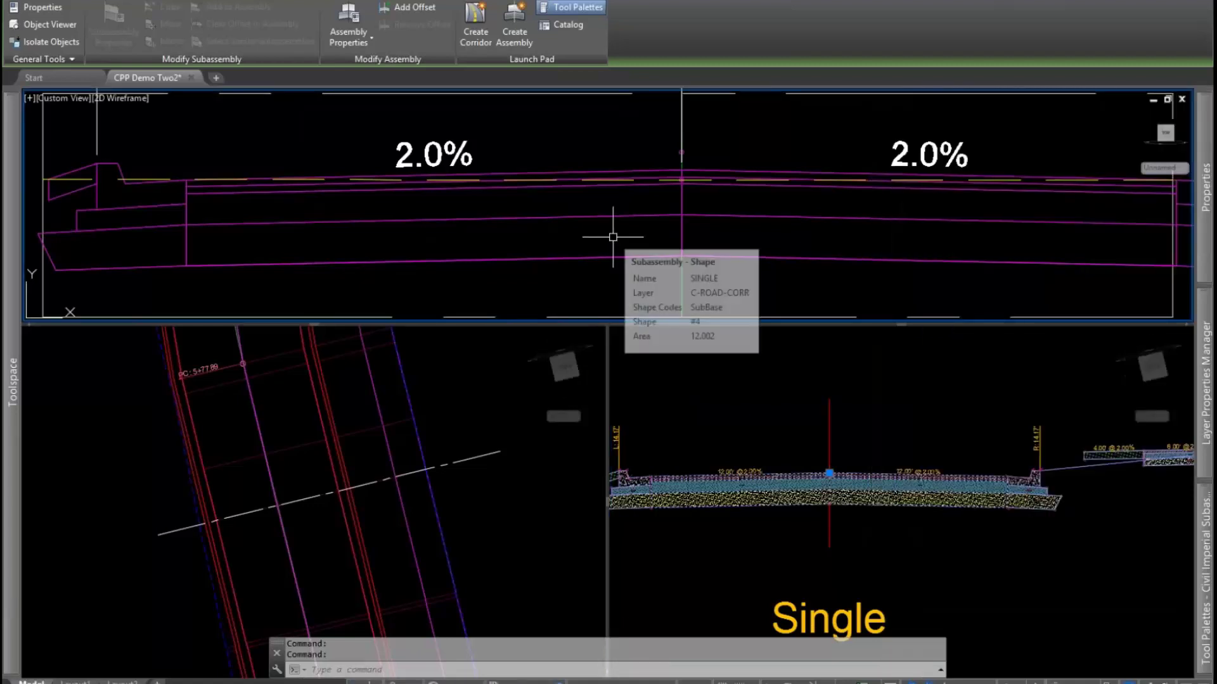
pyautogui.press('Escape')
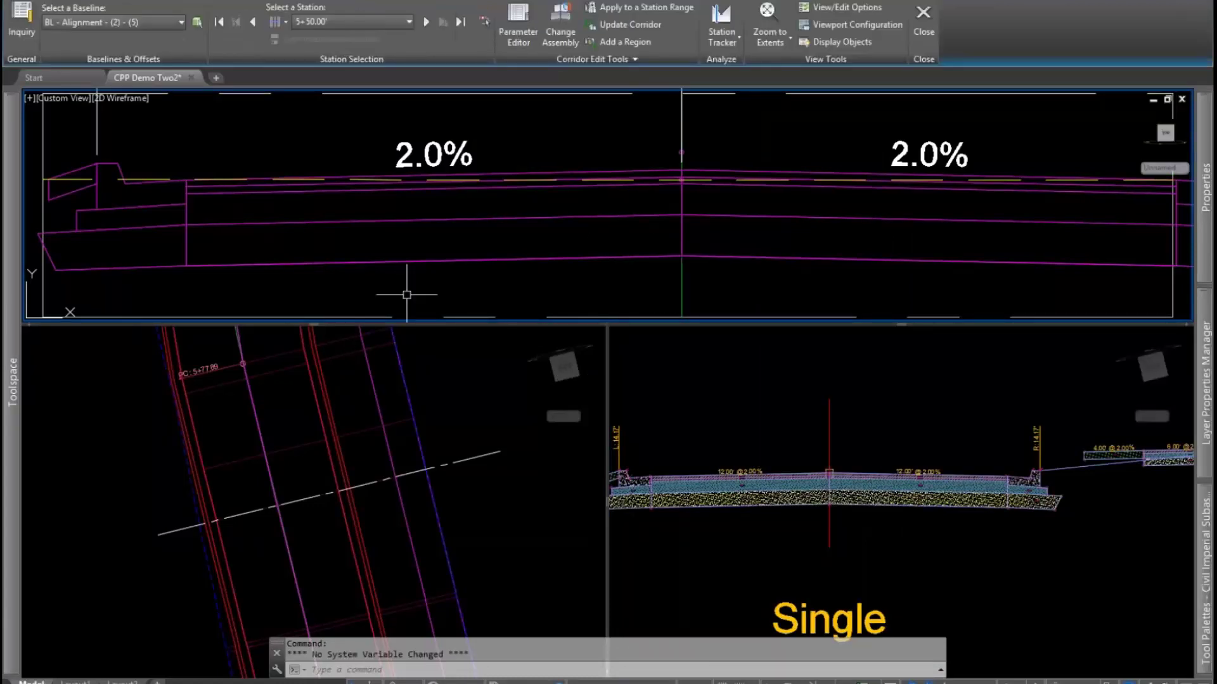
pyautogui.click(457, 256)
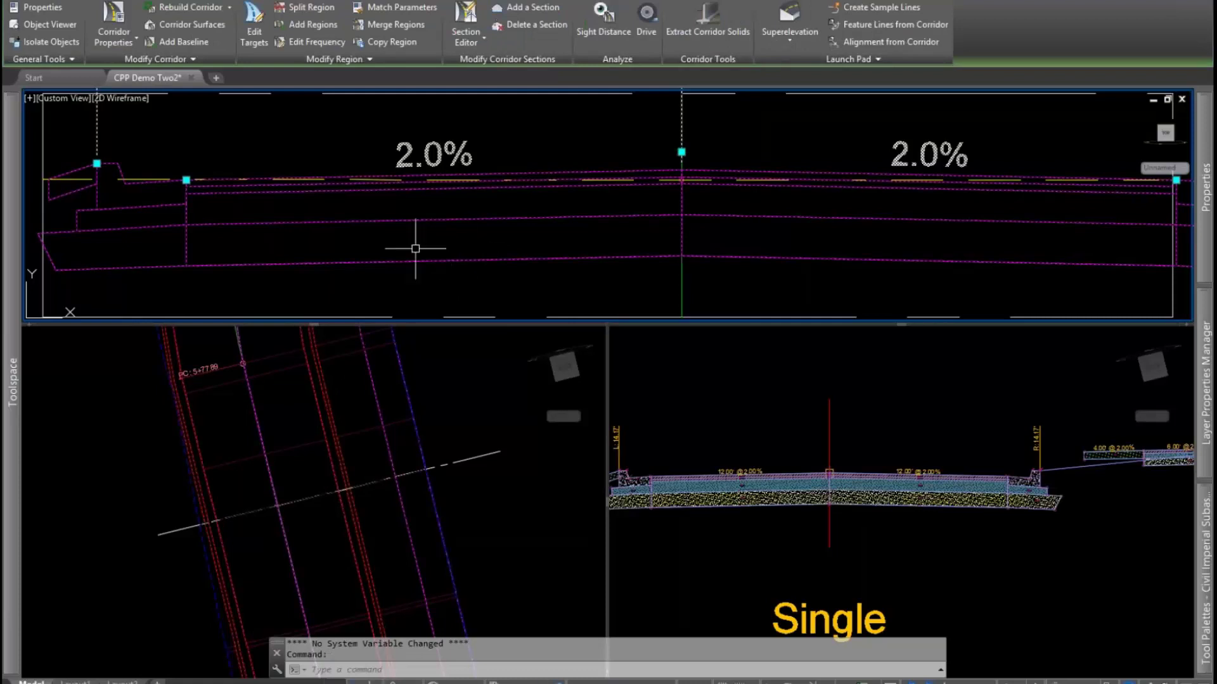
pyautogui.click(180, 9)
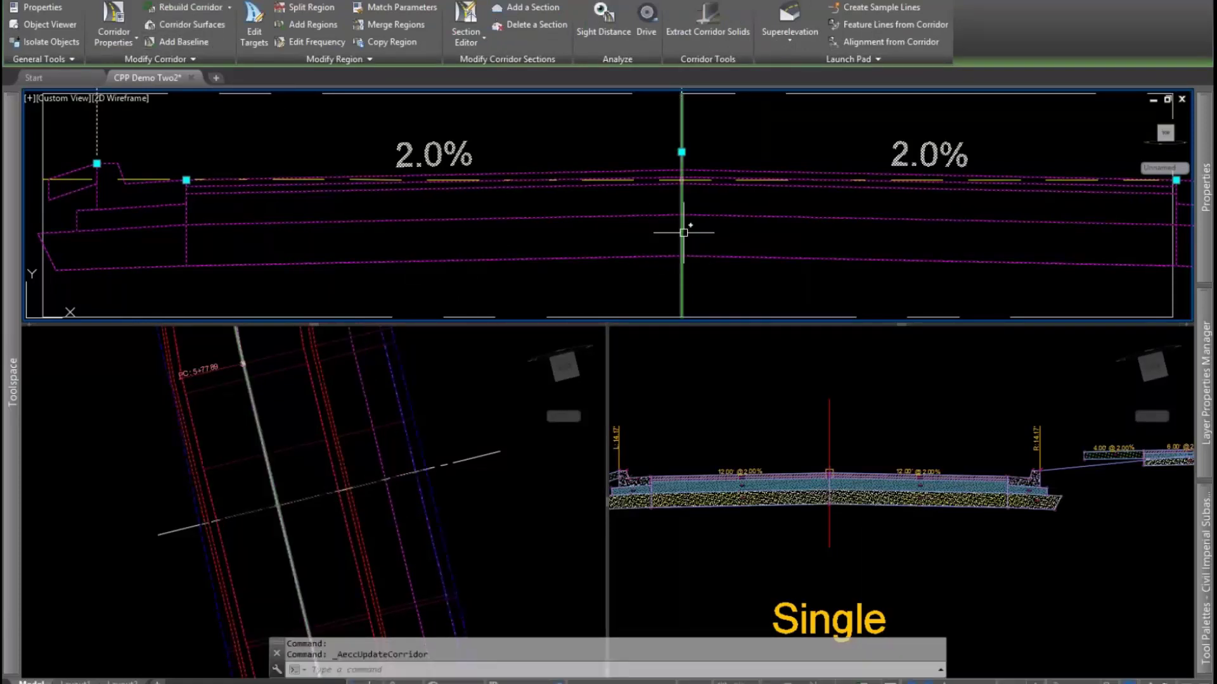
pyautogui.moveTo(286, 263); pyautogui.dragTo(544, 267, button='middle')
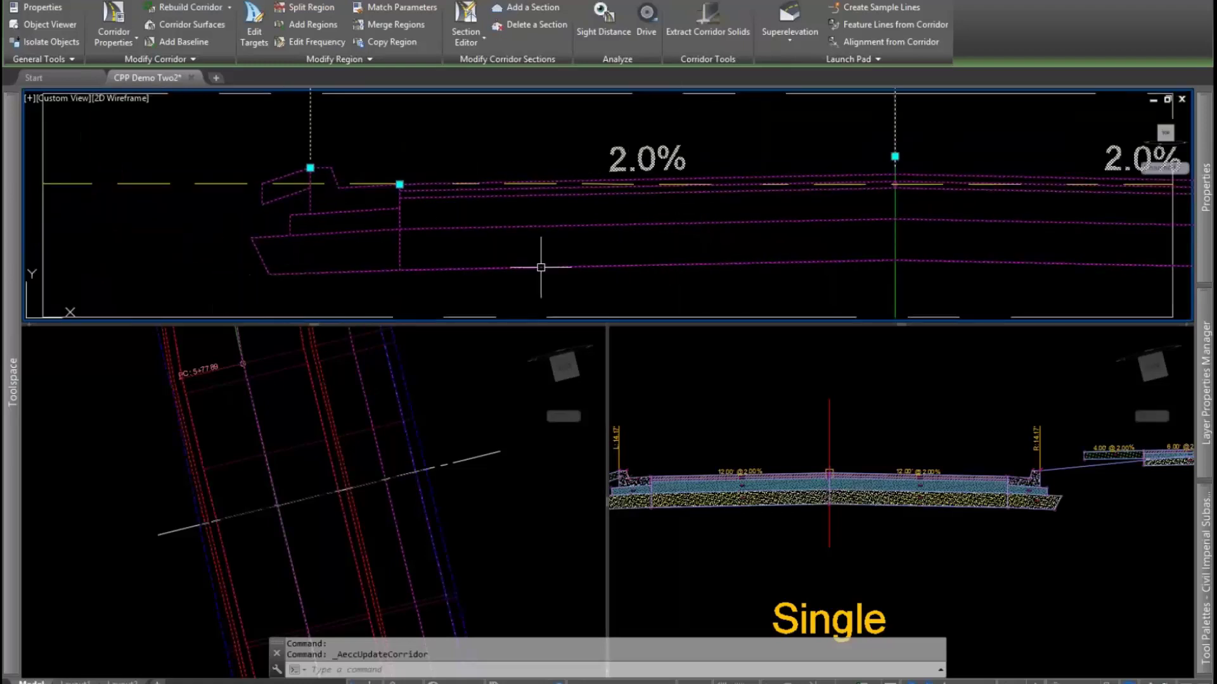
# - Set the outside vertical link code of the left MultiLayerLane subassembly to OFF
pyautogui.moveTo(1206, 225)
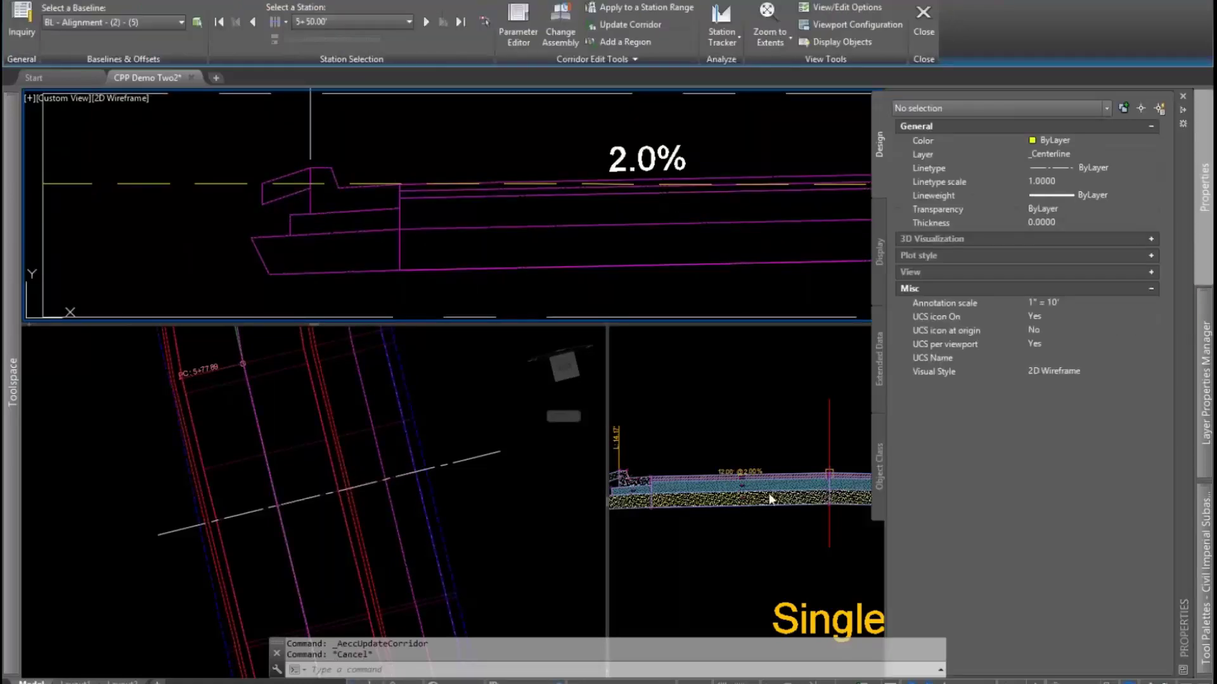
pyautogui.click(768, 488)
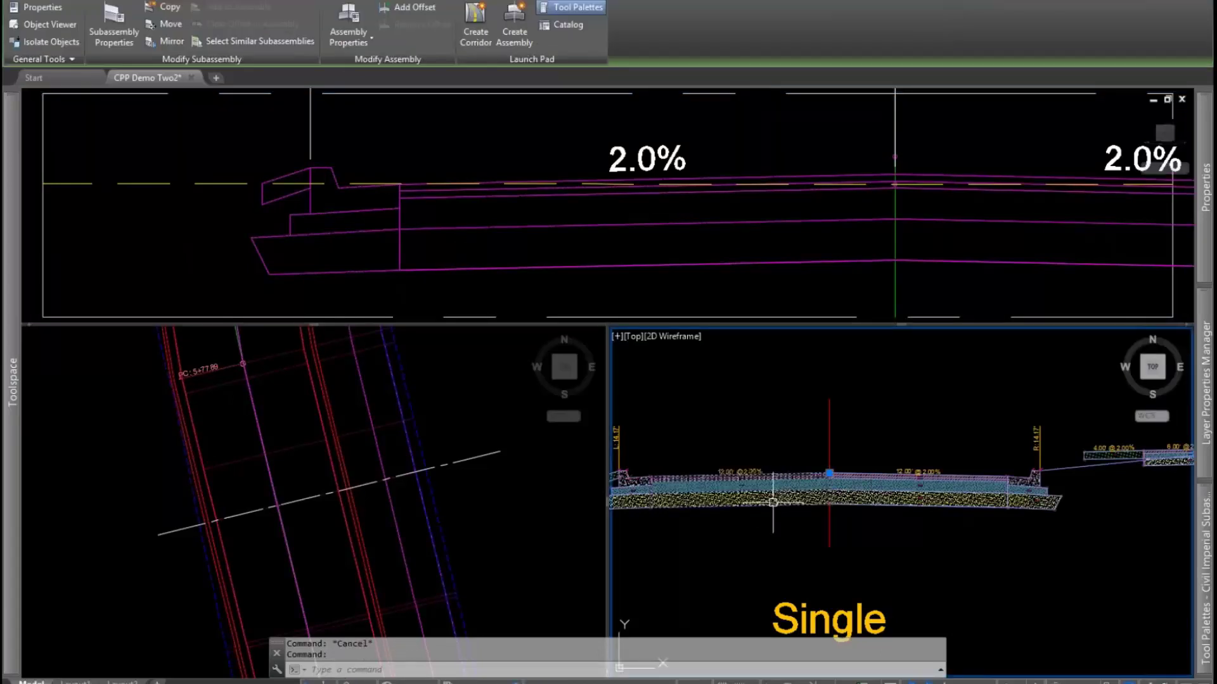
pyautogui.moveTo(1211, 232)
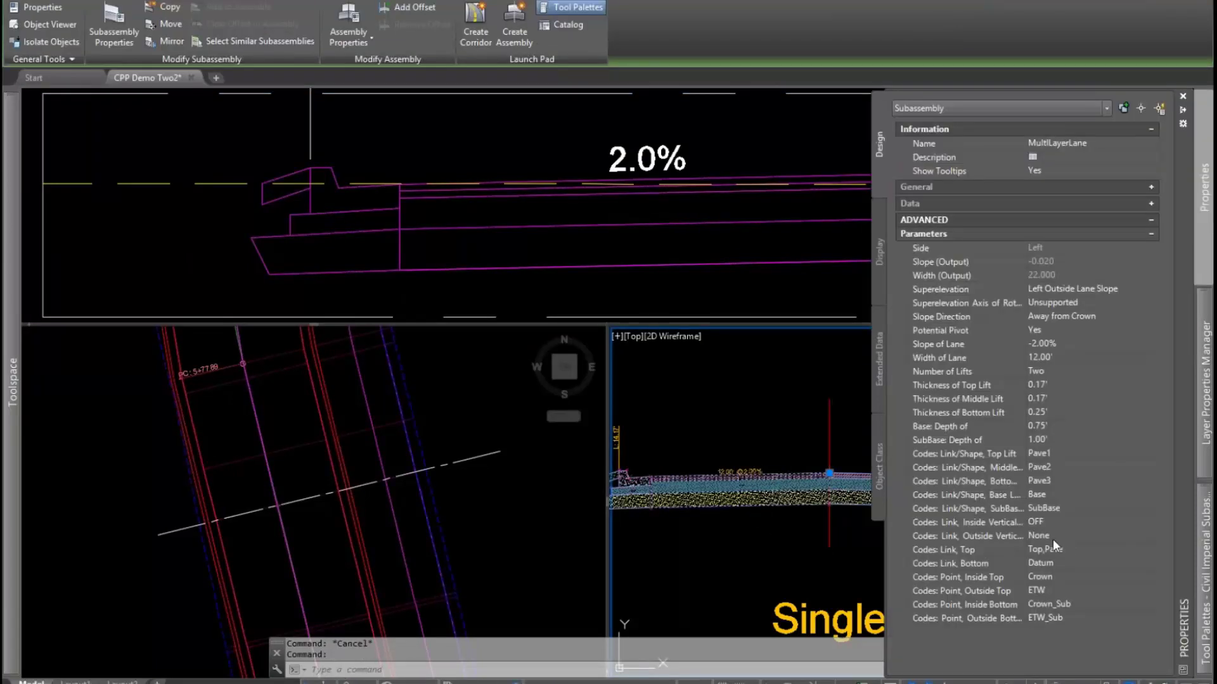
pyautogui.click(1044, 536)
pyautogui.write('OFF')
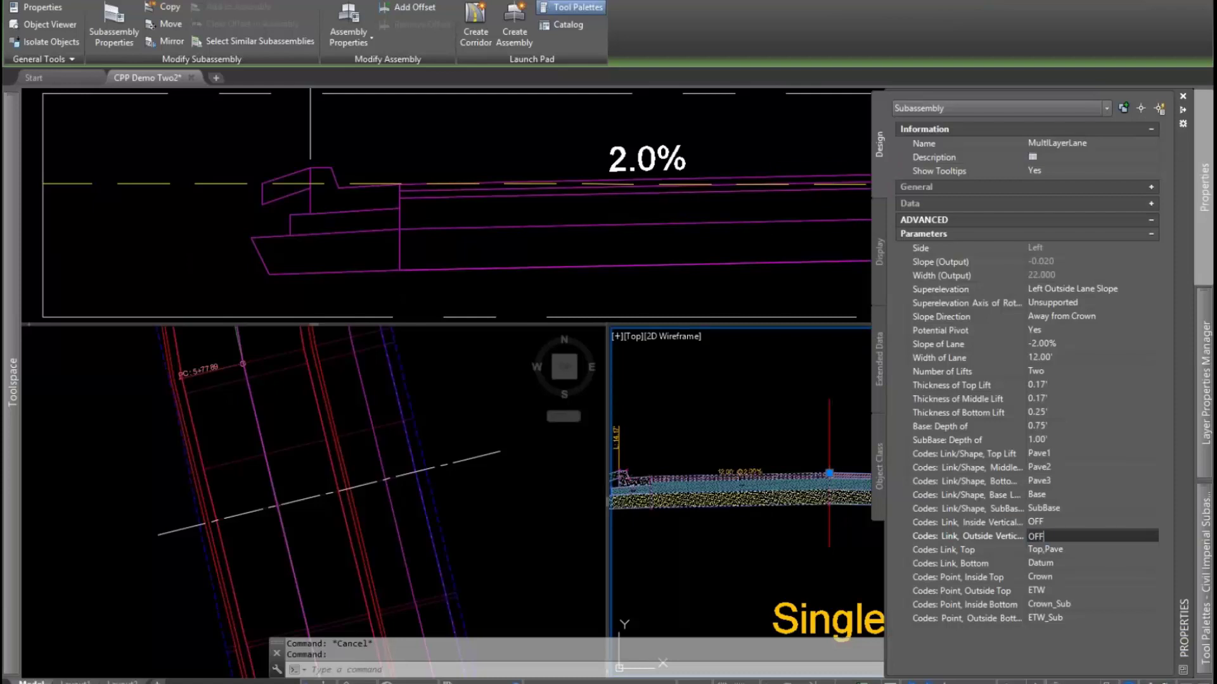
pyautogui.press('Return')
pyautogui.click(738, 431)
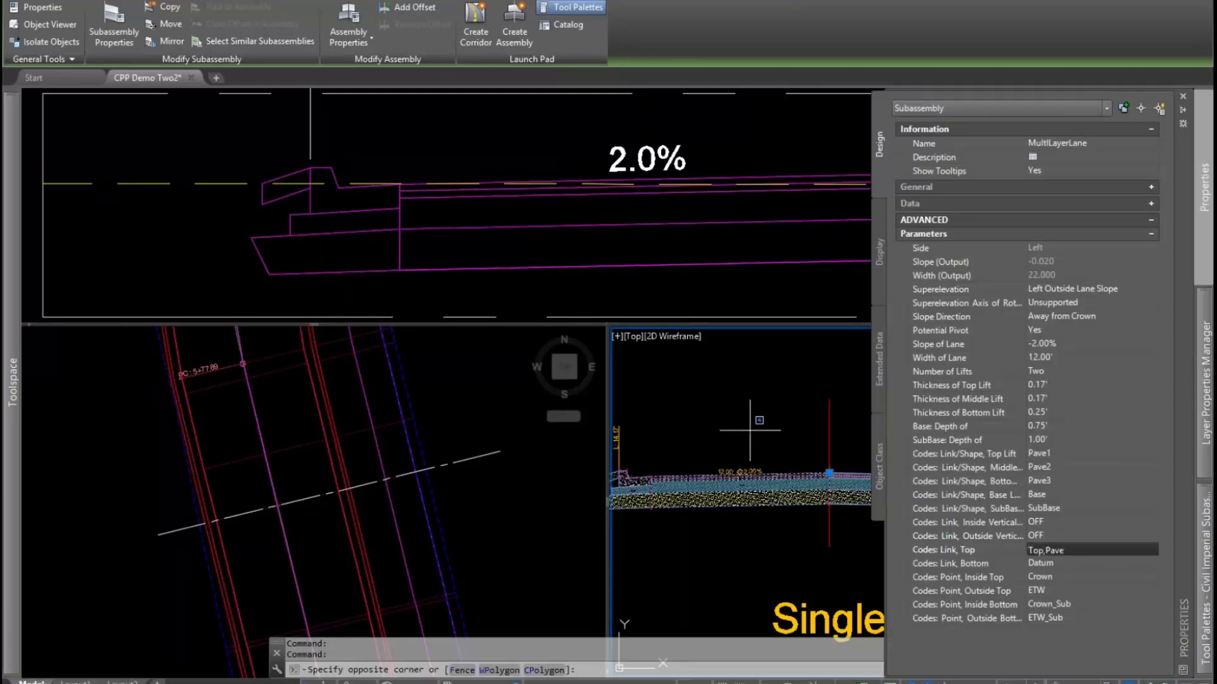
pyautogui.press('Escape')
# - Set both inside vertical link codes of the left MNDOTCurb subassembly in the Single assembly to OFF
pyautogui.scroll(3, 808, 459)
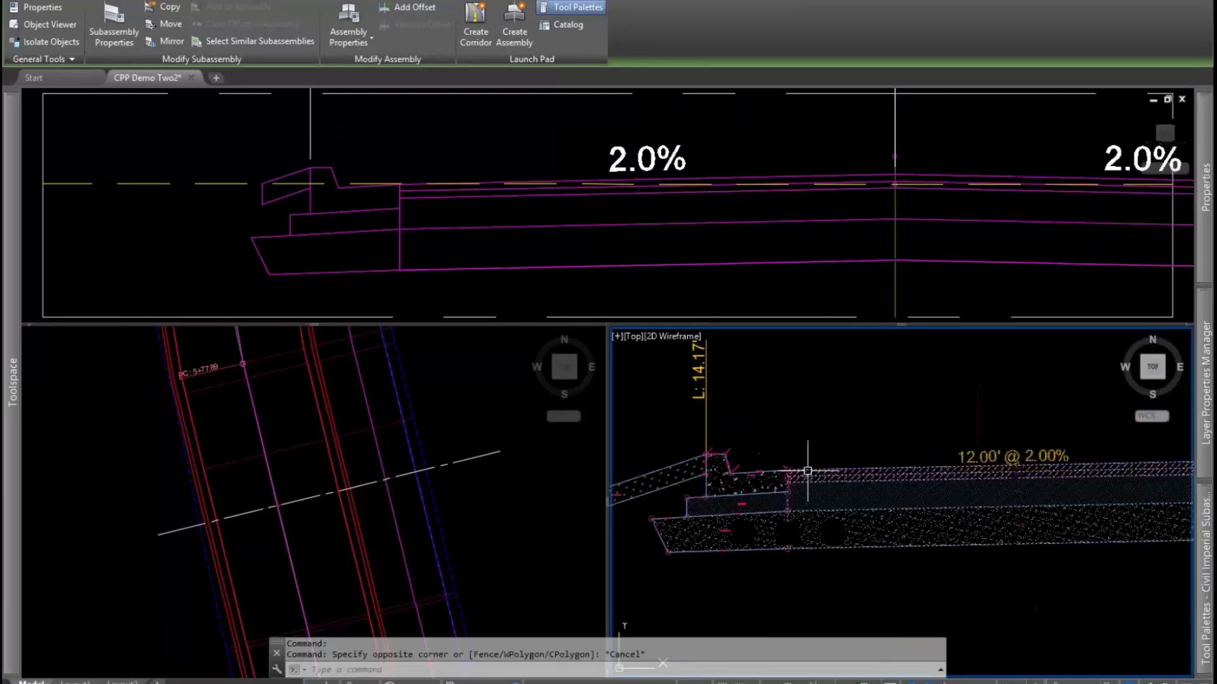
pyautogui.click(804, 474)
pyautogui.press('Escape')
pyautogui.moveTo(786, 491); pyautogui.dragTo(857, 489, button='middle')
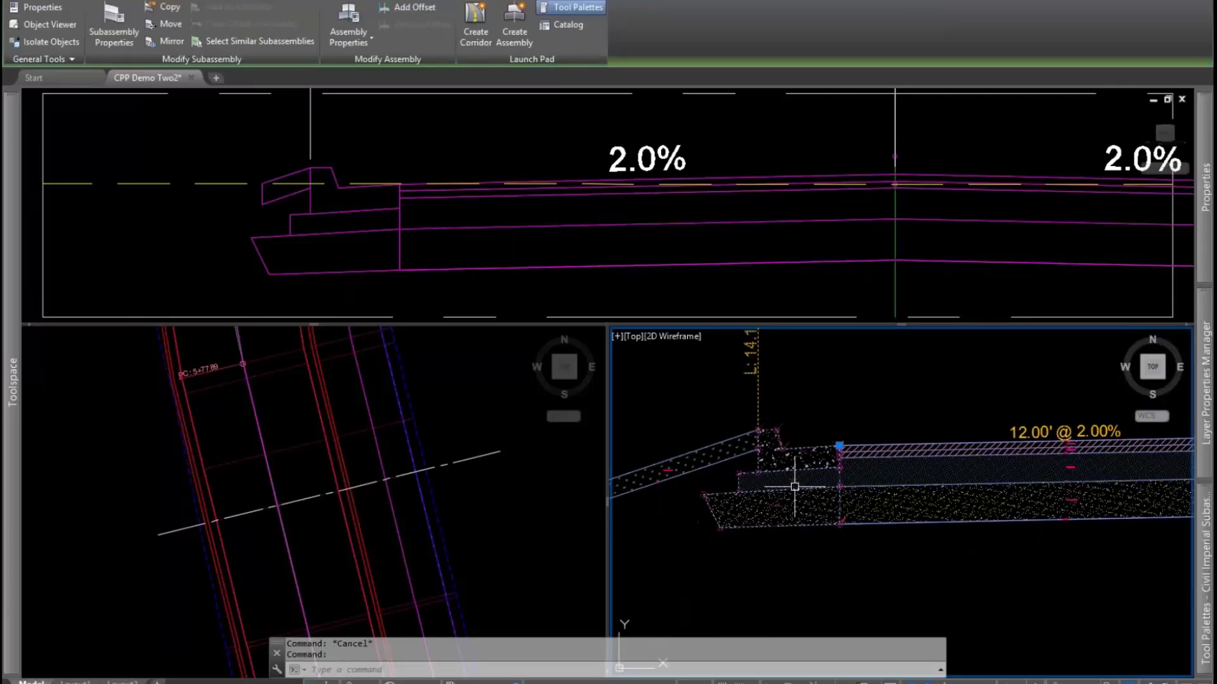
pyautogui.moveTo(1209, 231)
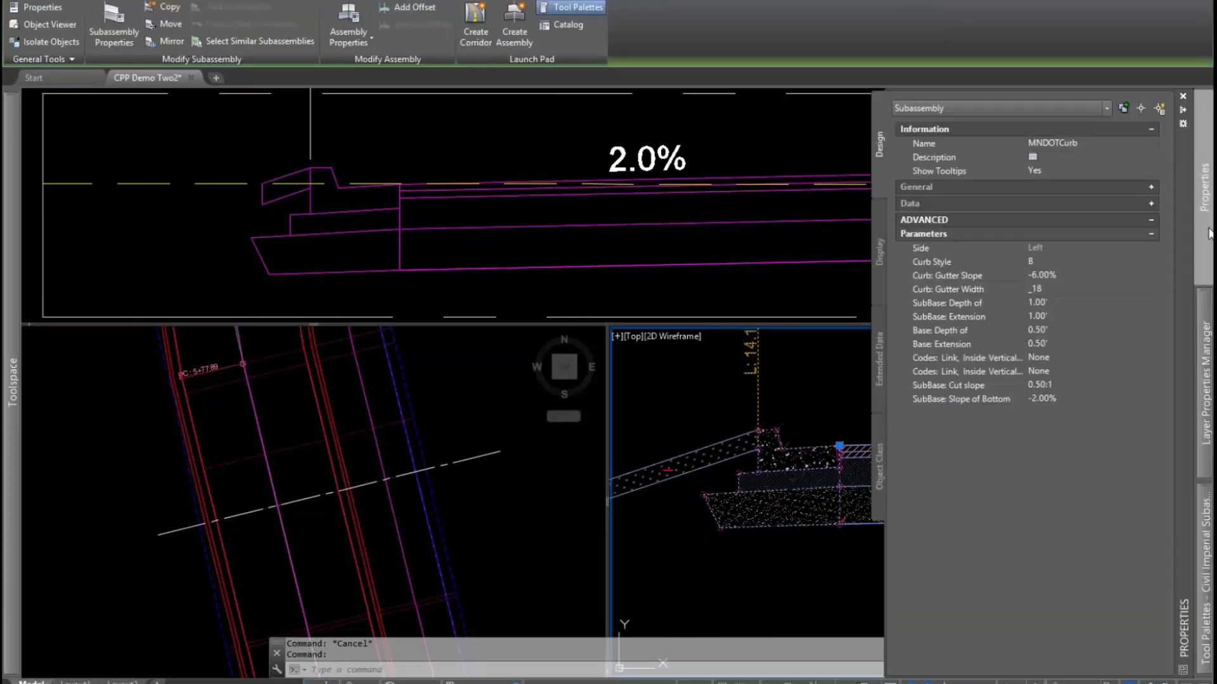
pyautogui.click(1053, 370)
pyautogui.write('OFF')
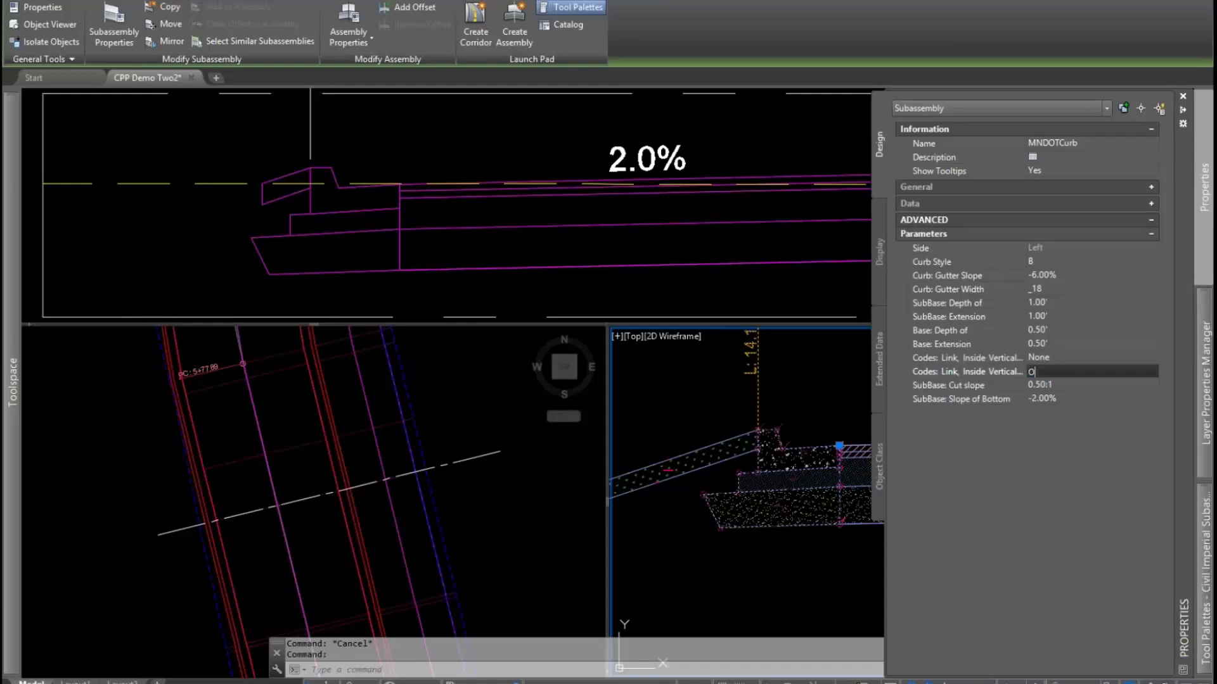
pyautogui.press('Tab')
pyautogui.click(1055, 358)
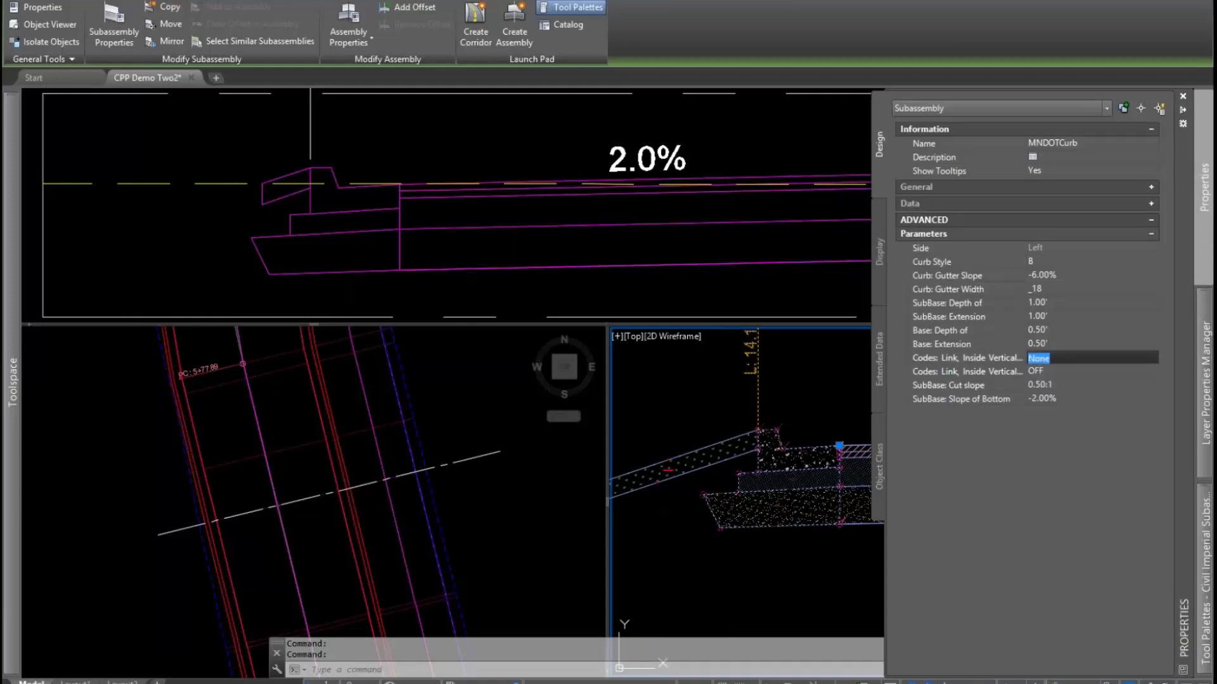
pyautogui.write('OFF')
pyautogui.press('Tab')
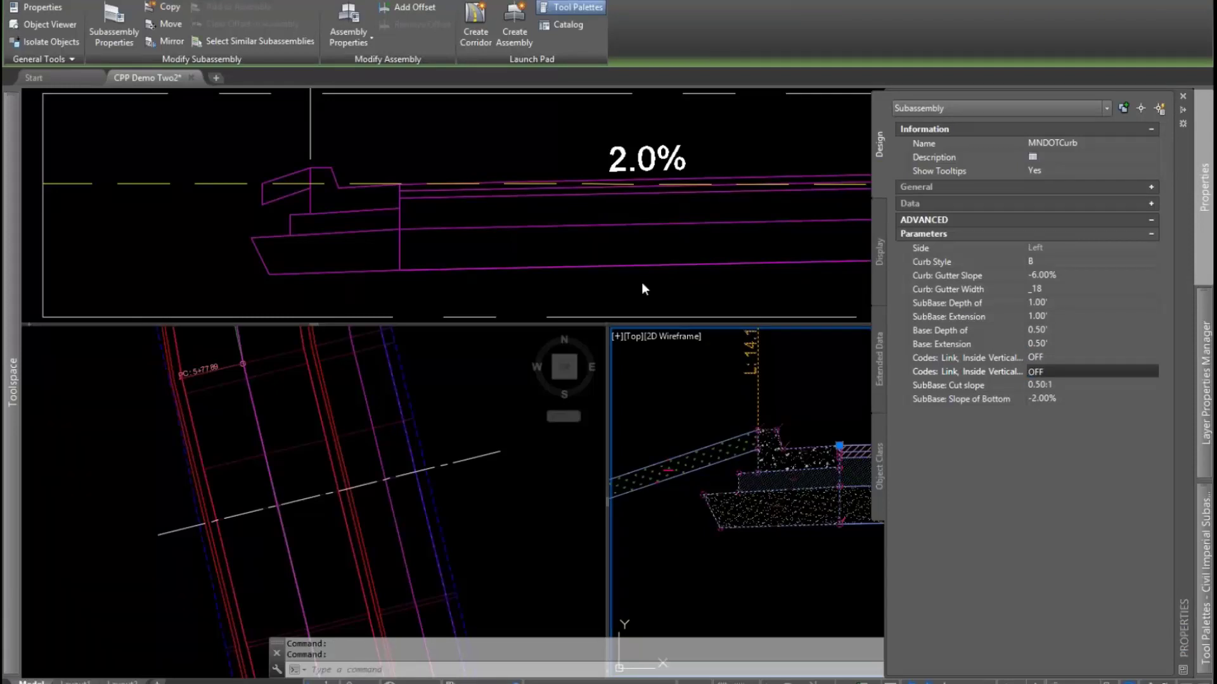
# - Rebuild the corridor shown in the section view and inspect its links at the curb edge and crown
pyautogui.click(575, 249)
pyautogui.press('Escape')
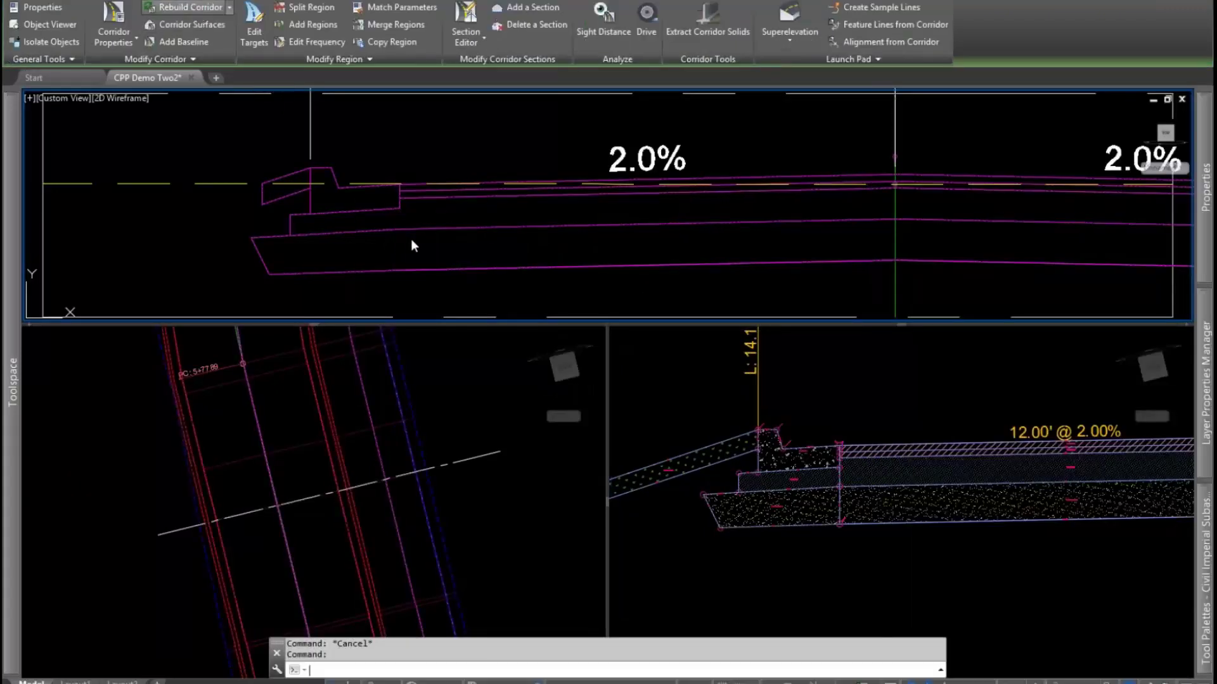
pyautogui.press('Escape')
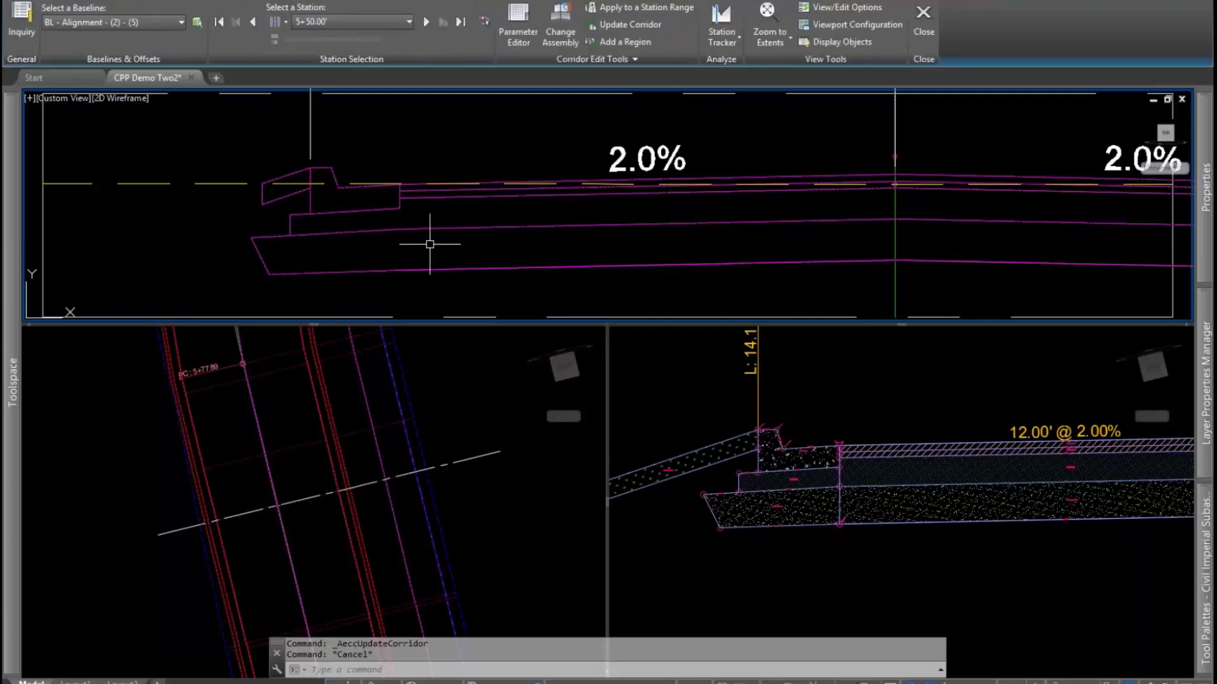
pyautogui.moveTo(404, 254)
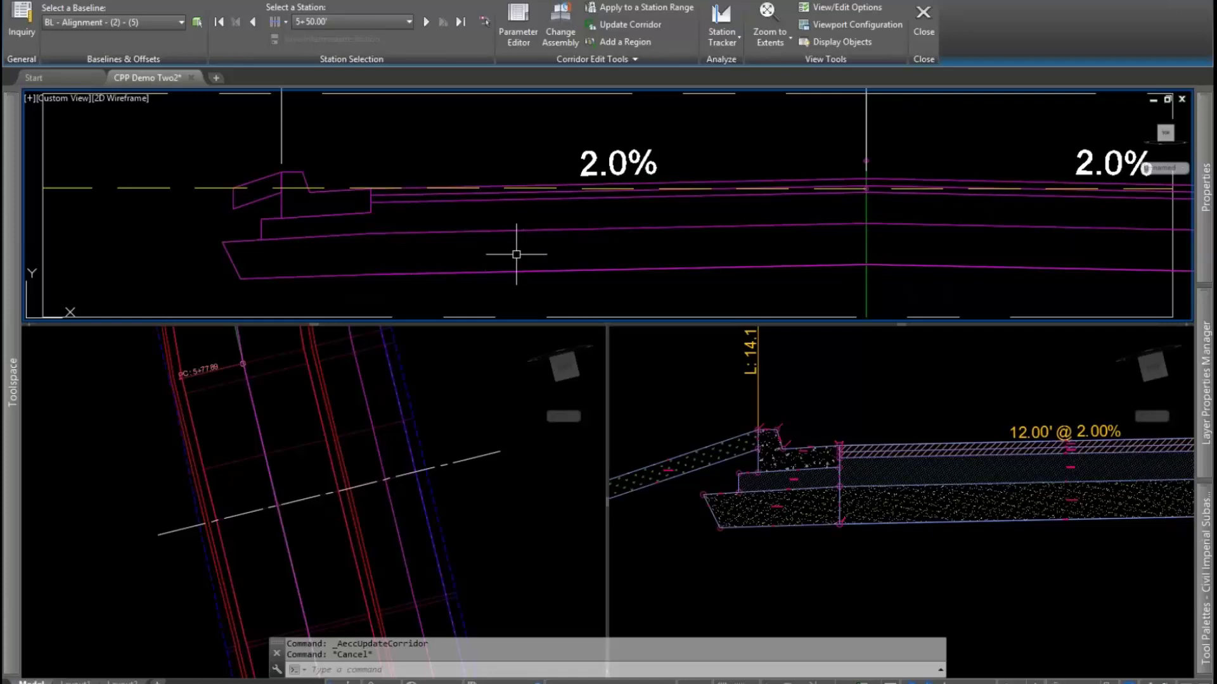
pyautogui.moveTo(435, 239)
pyautogui.mouseDown(button='middle')
pyautogui.moveTo(587, 245)
pyautogui.moveTo(513, 247)
pyautogui.mouseUp(button='middle')
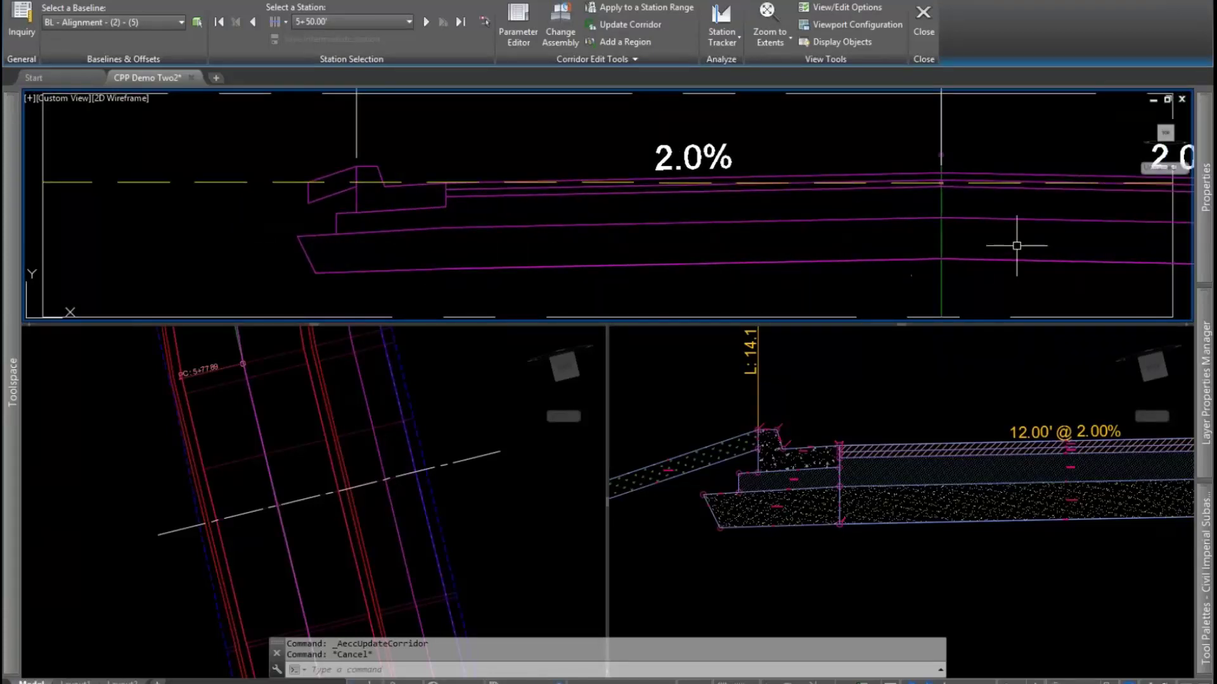
pyautogui.moveTo(1017, 245); pyautogui.dragTo(860, 259, button='middle')
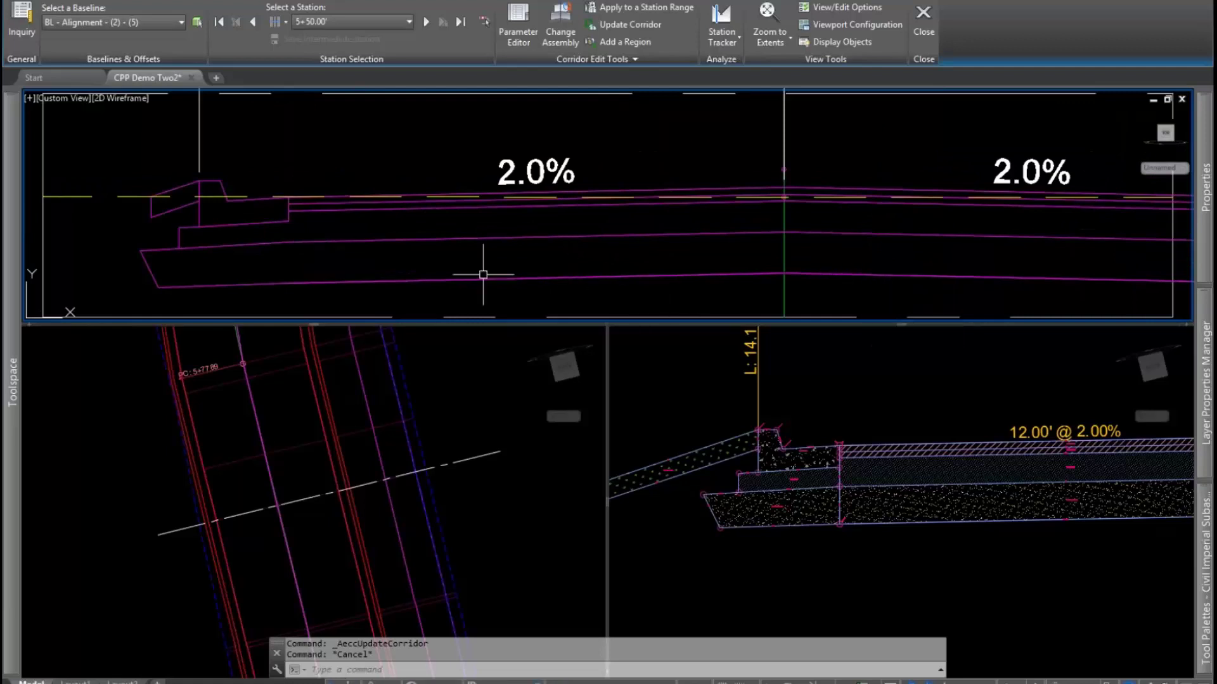
pyautogui.moveTo(421, 253); pyautogui.dragTo(501, 258, button='middle')
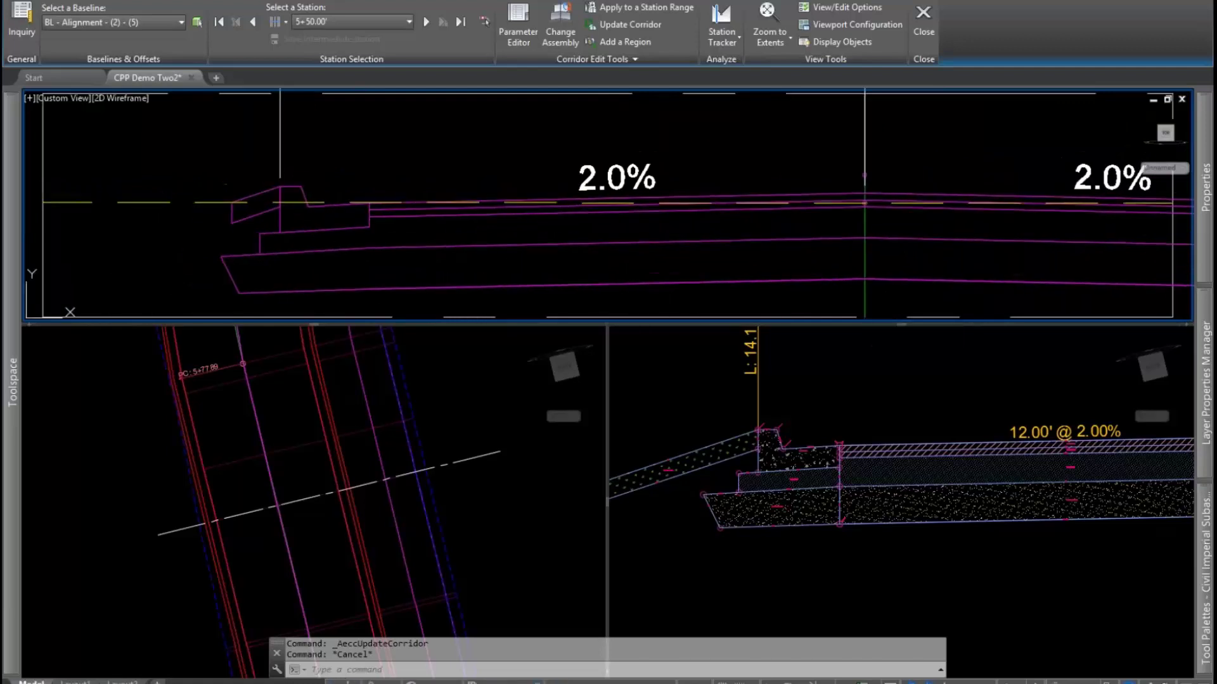
# - Inspect the left lane subassembly of the Single assembly, clear its selection and locate the neighbouring assemblies
pyautogui.click(845, 374)
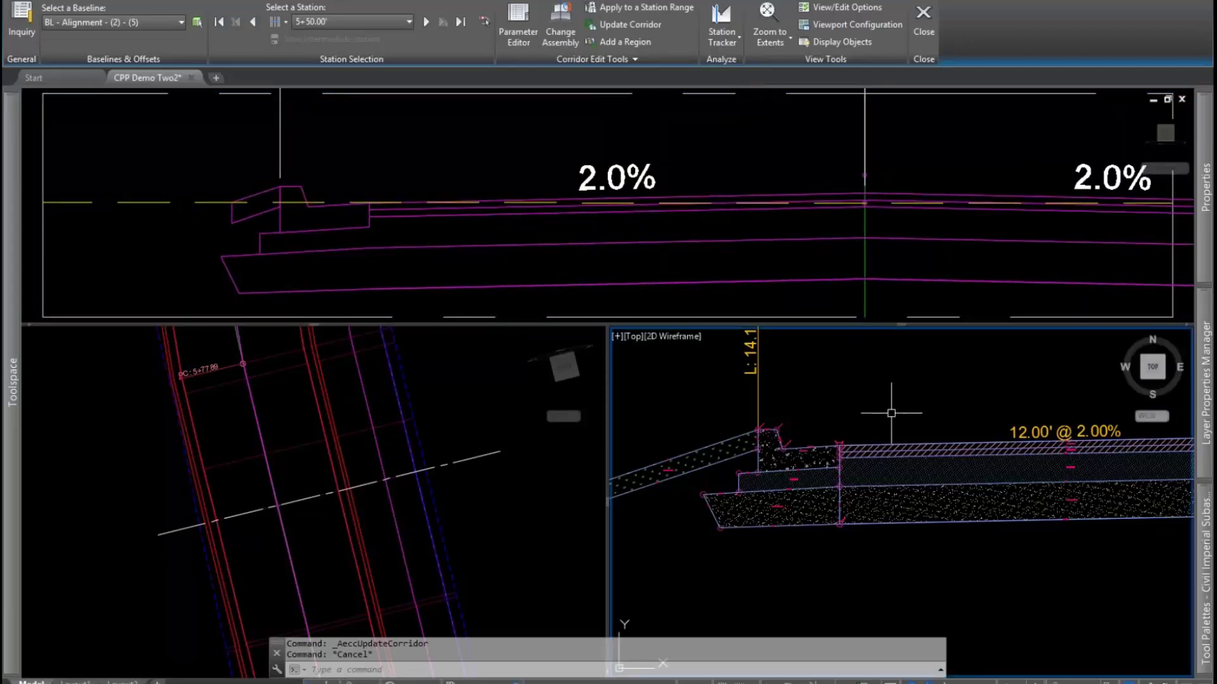
pyautogui.moveTo(1000, 531); pyautogui.dragTo(799, 524, button='middle')
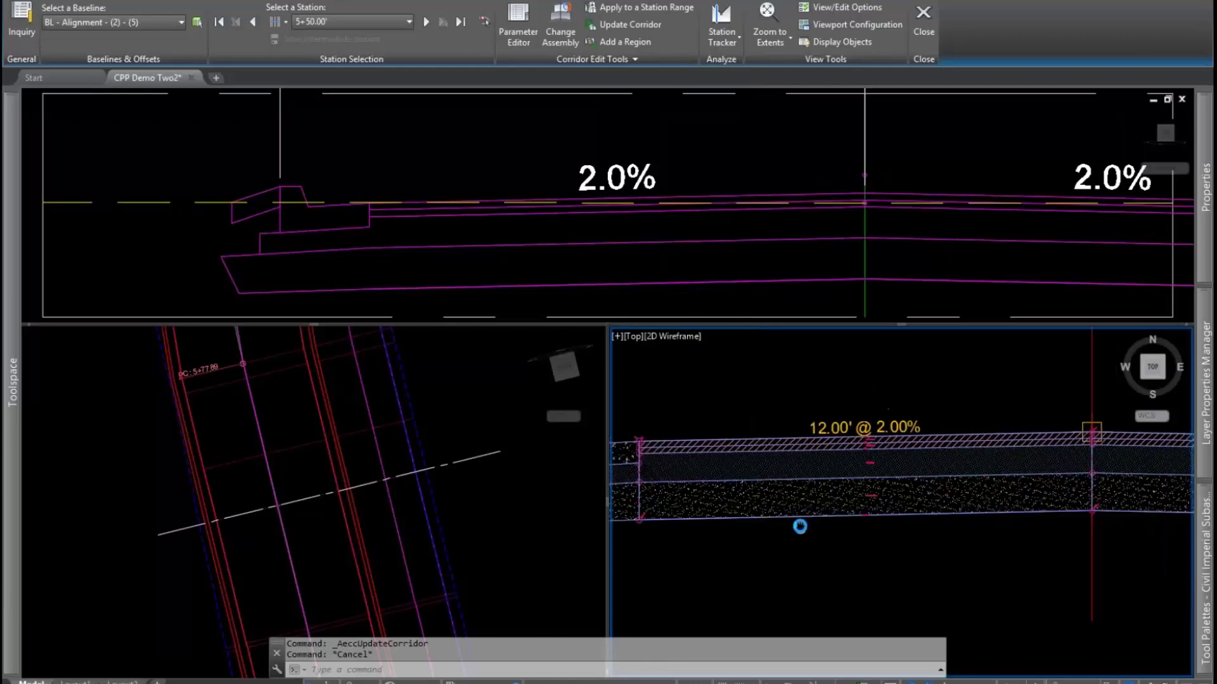
pyautogui.doubleClick(839, 466)
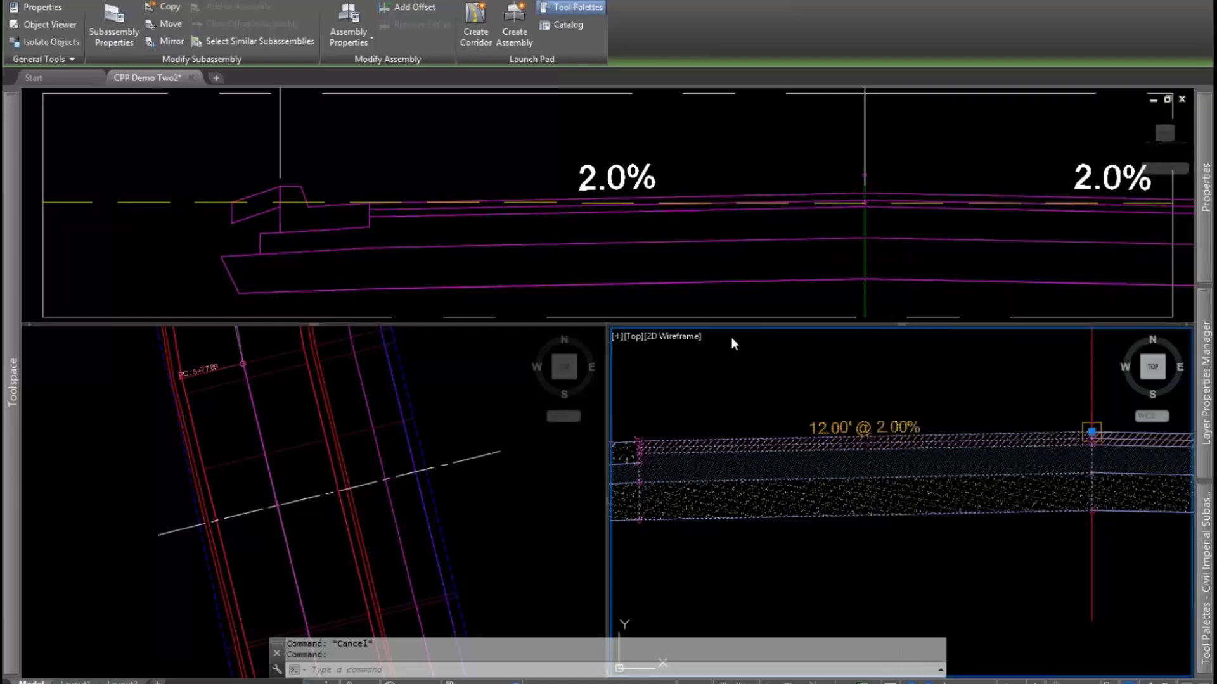
pyautogui.press('Escape')
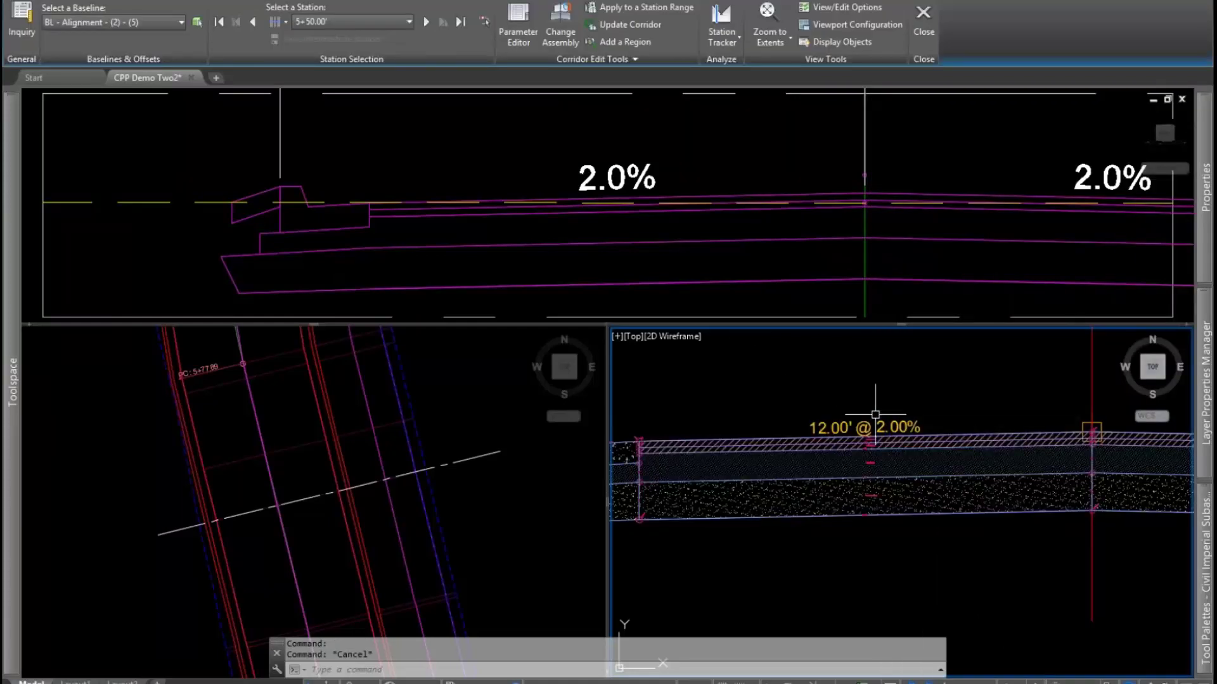
pyautogui.scroll(-4, 912, 437)
pyautogui.press('Escape')
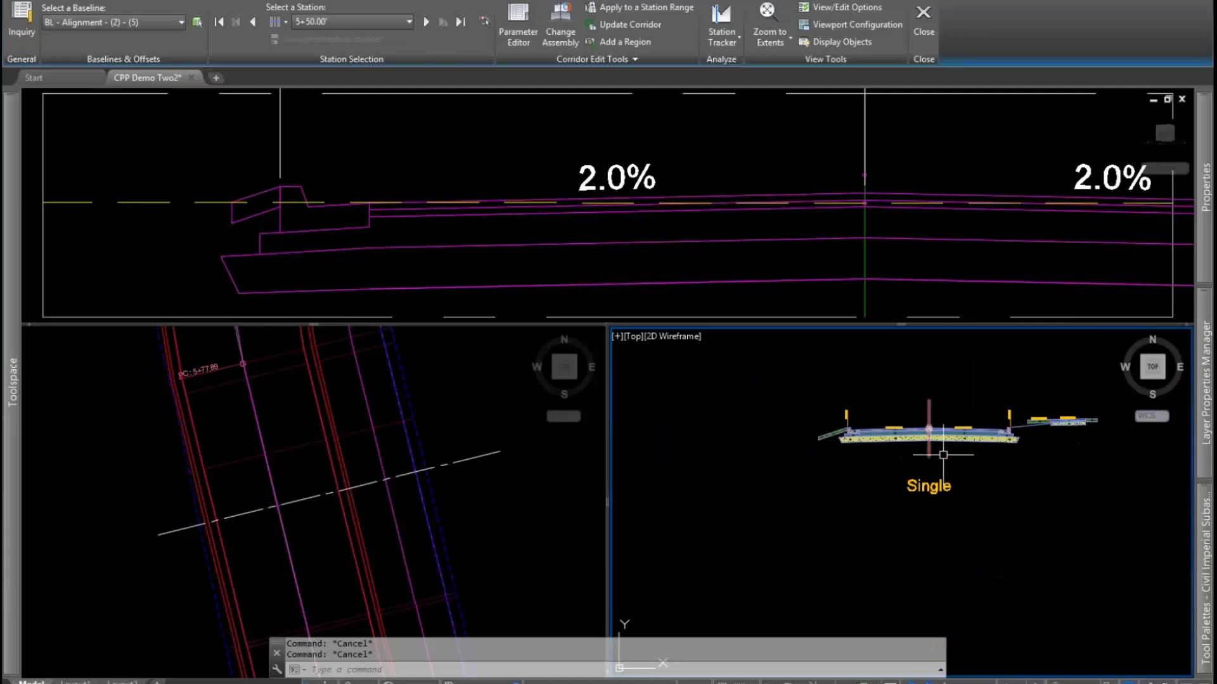
pyautogui.scroll(-4, 943, 454)
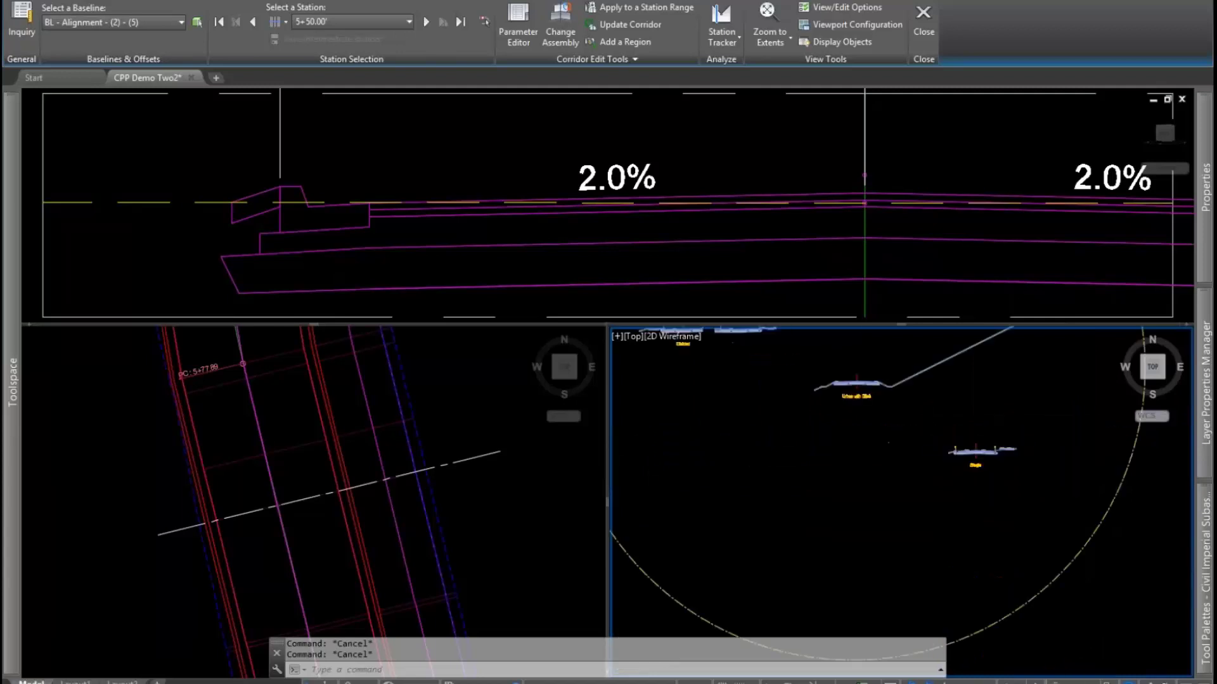
# - Close the section editor and examine the lanes, curbs and median gap of the Divided assembly
pyautogui.click(508, 429)
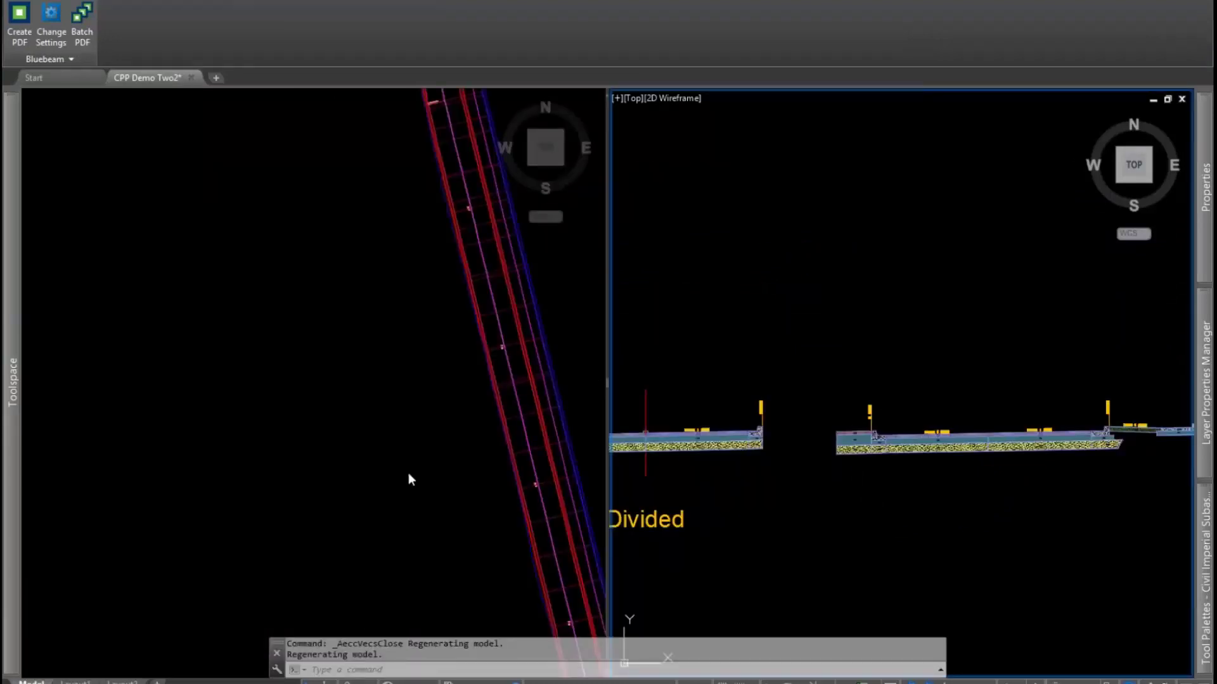
pyautogui.moveTo(793, 356); pyautogui.dragTo(912, 346, button='middle')
pyautogui.press('Escape')
pyautogui.press('Escape')
pyautogui.scroll(2, 842, 418)
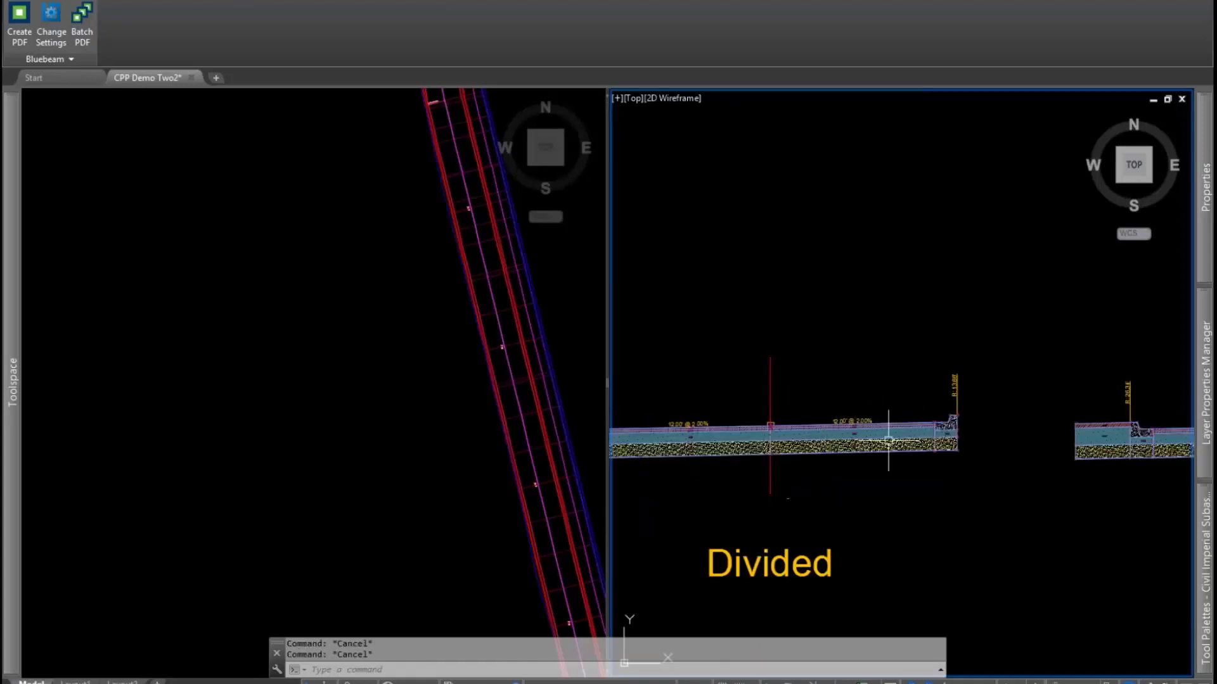
pyautogui.moveTo(1005, 467); pyautogui.dragTo(753, 484, button='middle')
pyautogui.moveTo(978, 486); pyautogui.dragTo(1019, 483, button='middle')
pyautogui.scroll(-2, 1046, 455)
pyautogui.moveTo(731, 469); pyautogui.dragTo(839, 478, button='middle')
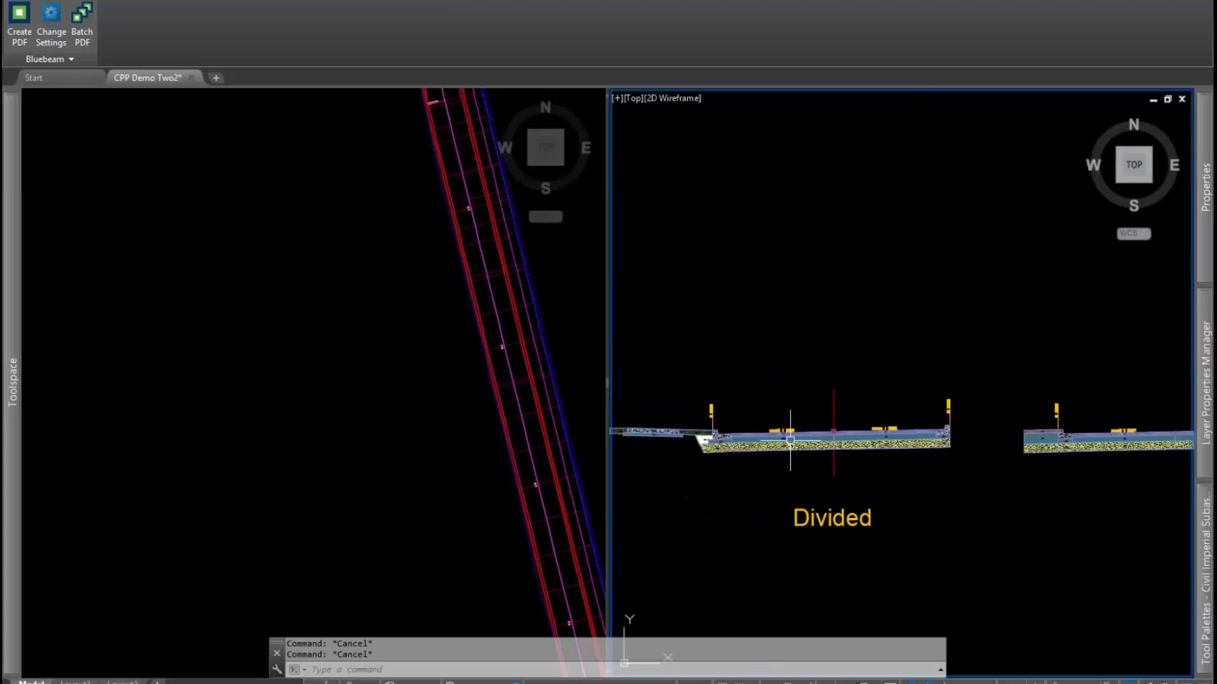
# - Inspect the Divided assembly's baseline and the pavement and curb subassemblies on the far side of its median gap
pyautogui.click(852, 412)
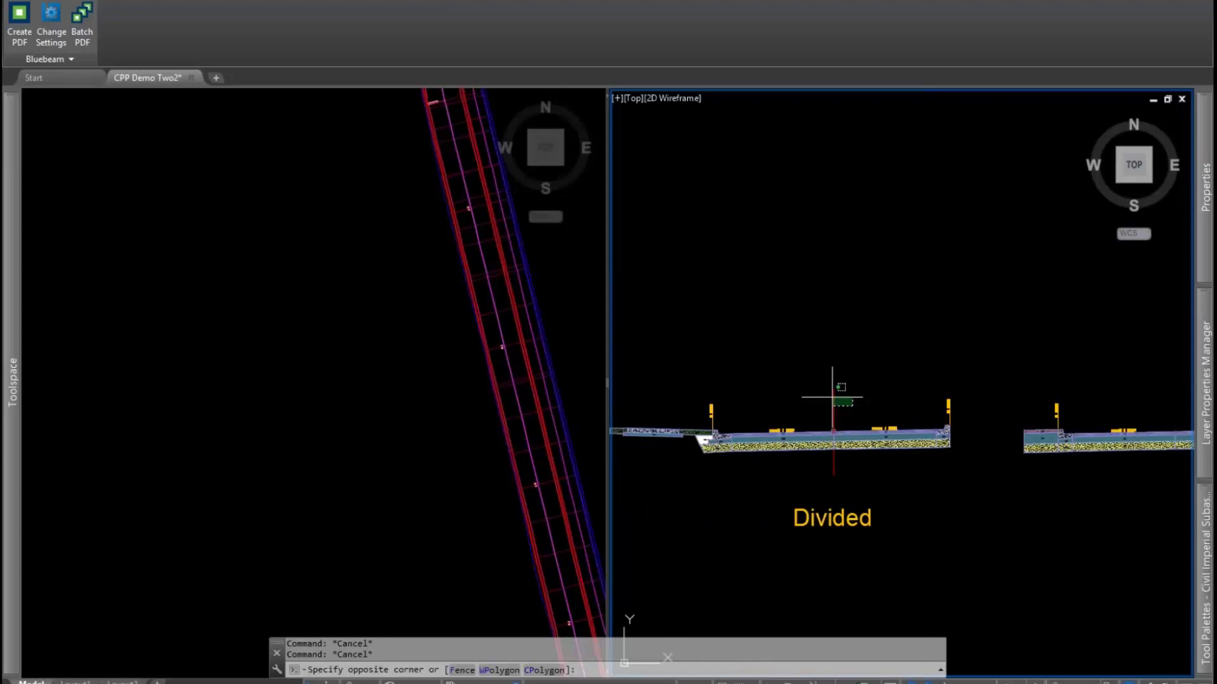
pyautogui.click(809, 372)
pyautogui.moveTo(1109, 507); pyautogui.dragTo(918, 512, button='middle')
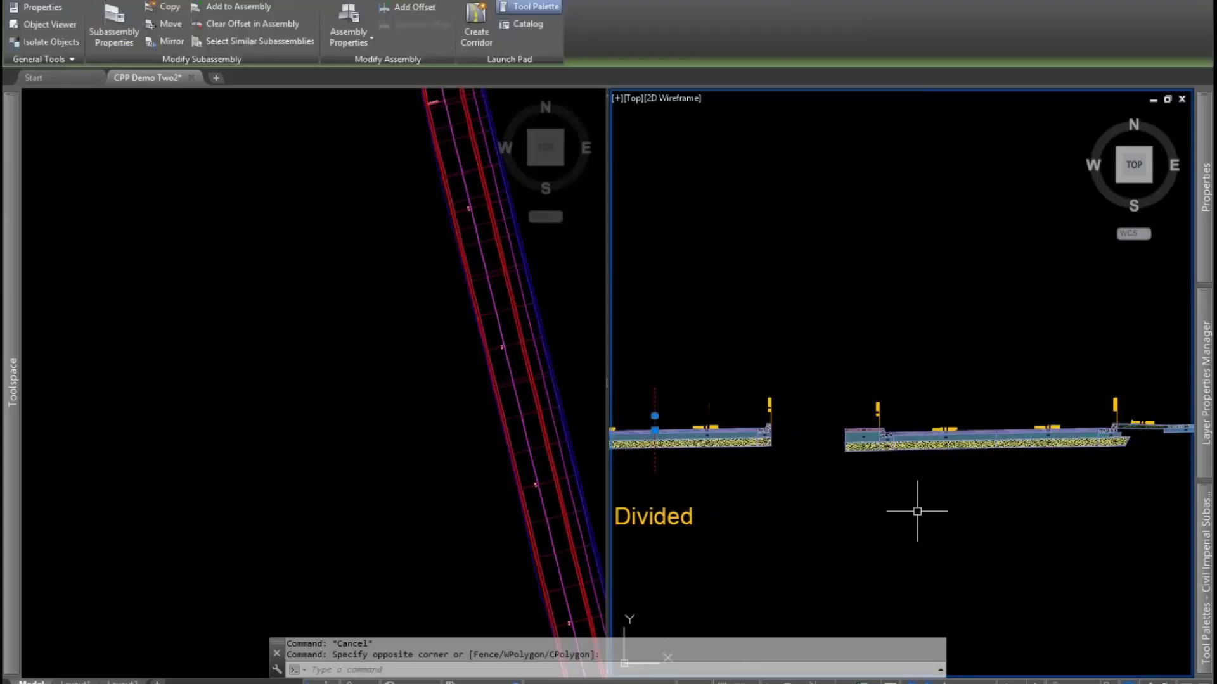
pyautogui.click(380, 383)
pyautogui.press('Escape')
pyautogui.moveTo(436, 407); pyautogui.dragTo(361, 505, button='middle')
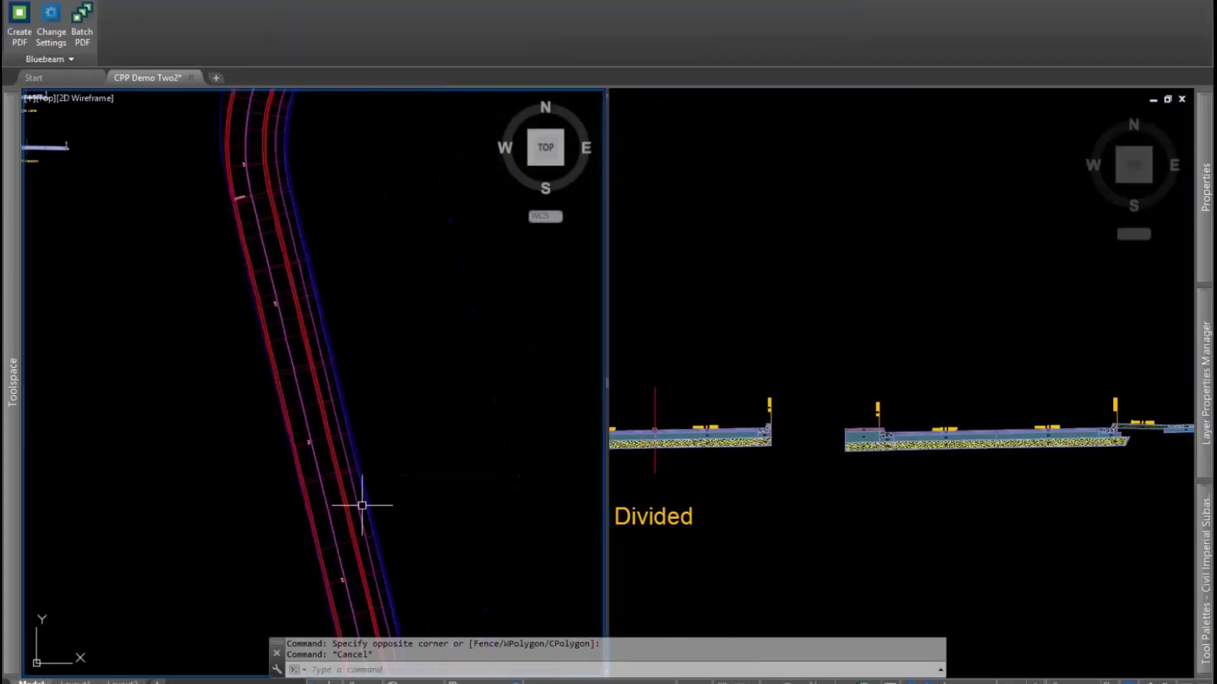
pyautogui.click(860, 435)
pyautogui.scroll(6, 861, 428)
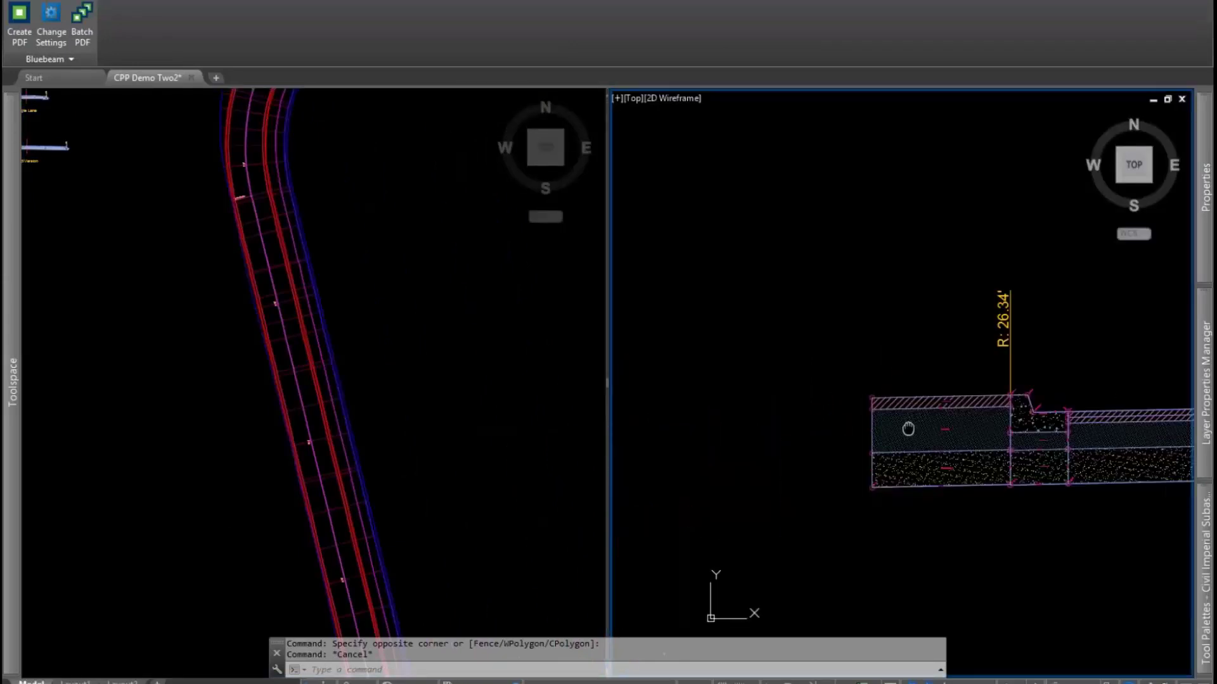
pyautogui.scroll(-2, 899, 428)
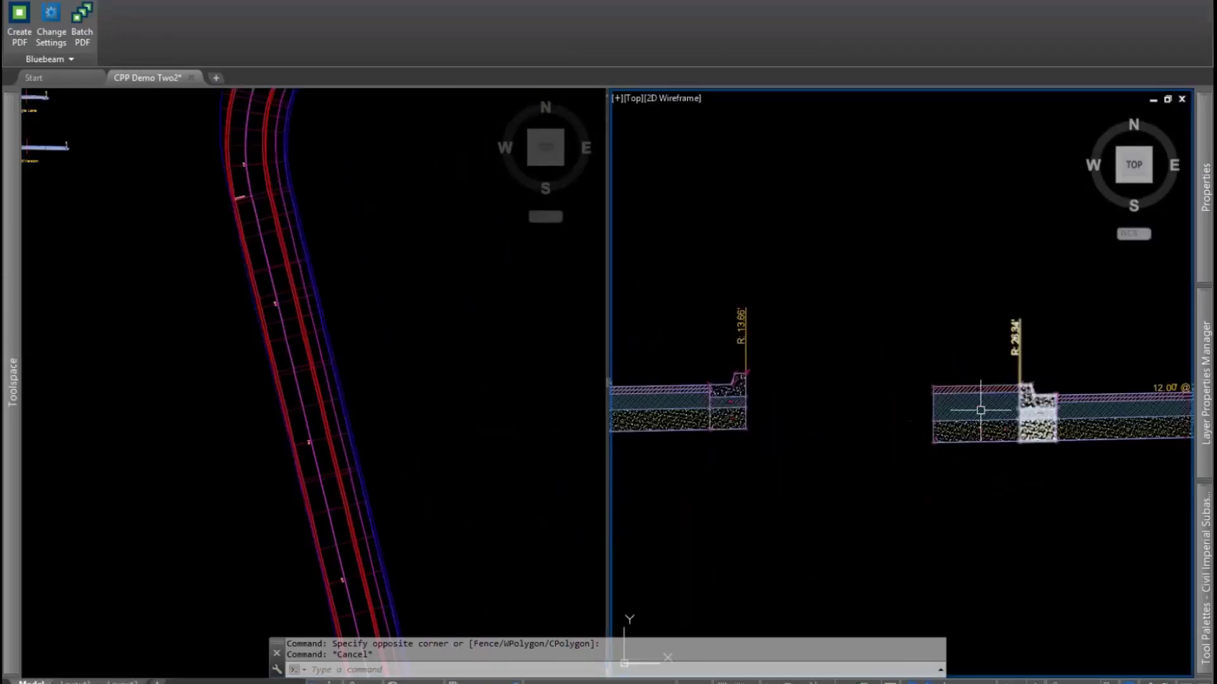
# - Select the divided-road corridor in plan and open it in the section editor
pyautogui.click(380, 345)
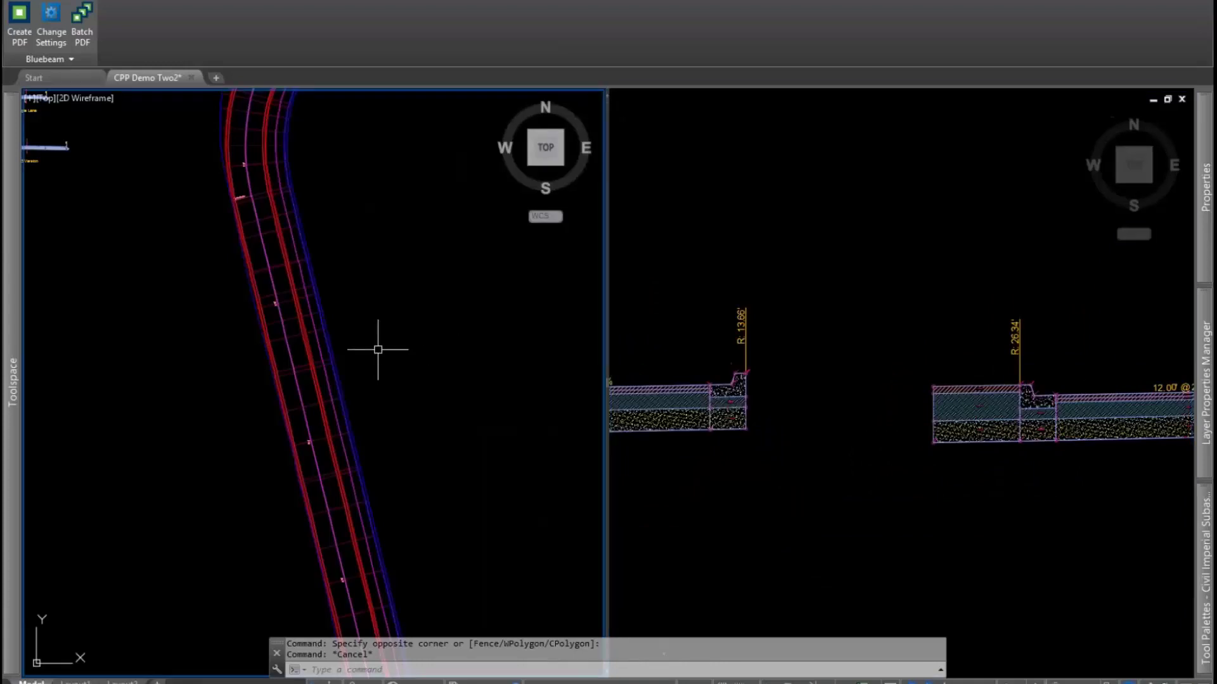
pyautogui.scroll(-5, 378, 355)
pyautogui.scroll(6, 462, 451)
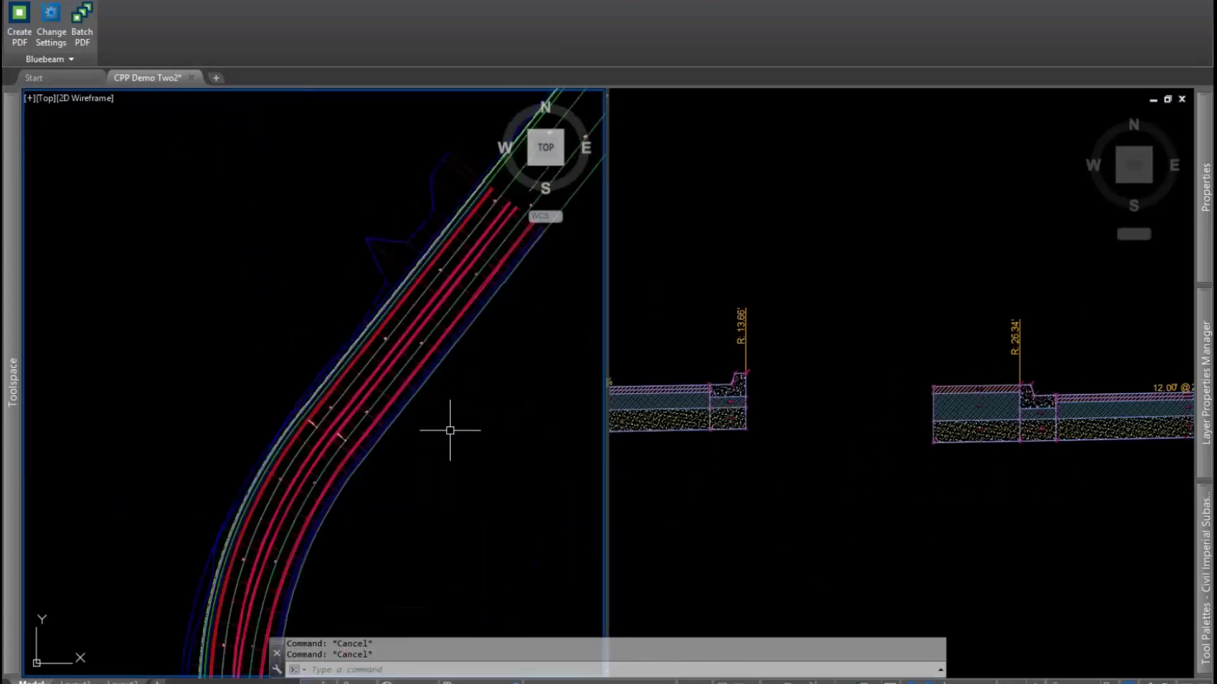
pyautogui.click(434, 354)
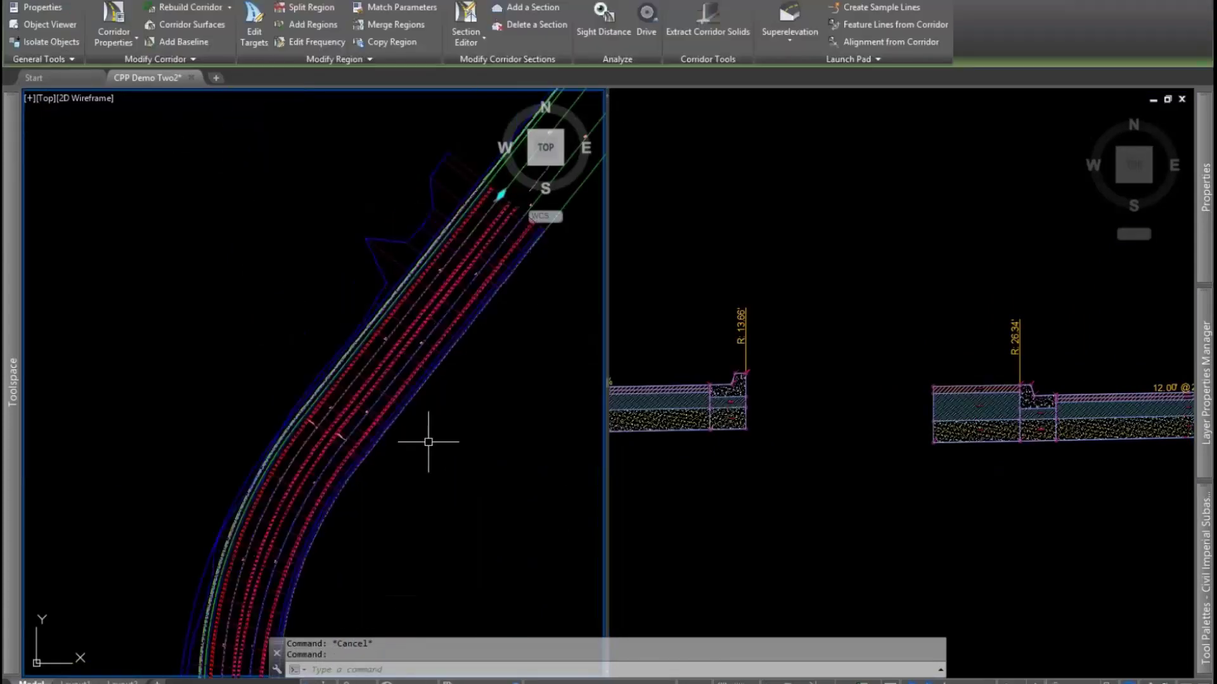
pyautogui.click(466, 22)
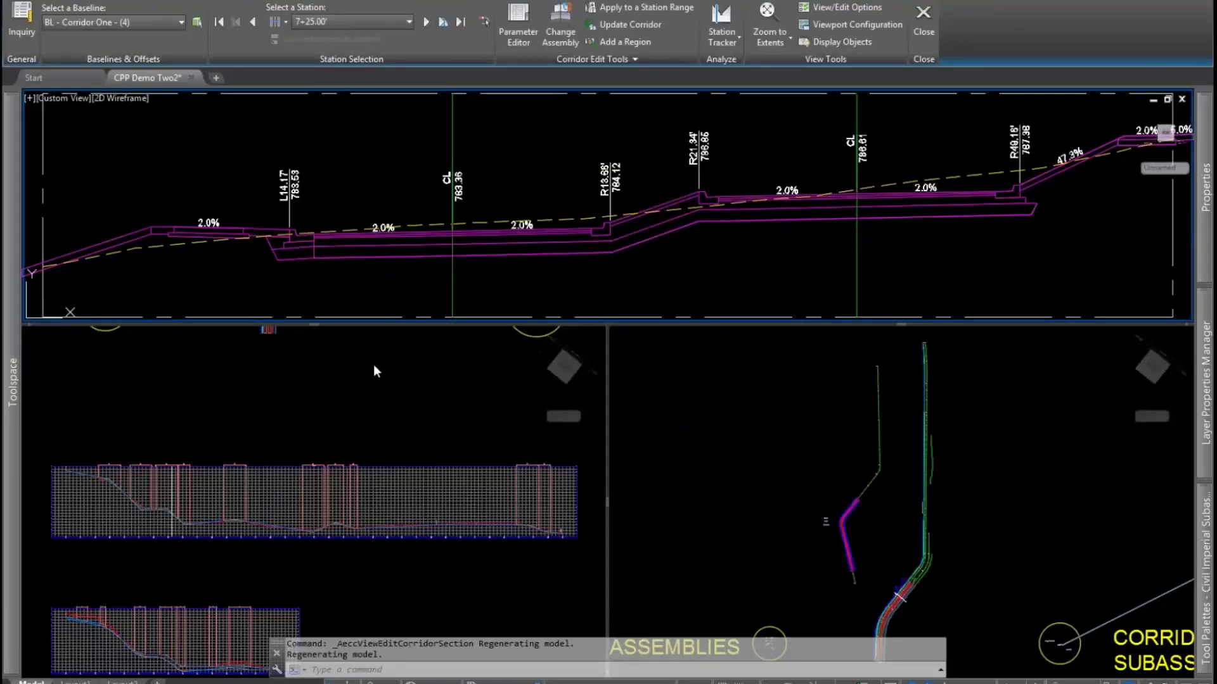
# - Frame the divided corridor in the plan viewport and step the section view back several stations from 7+25.00
pyautogui.click(382, 398)
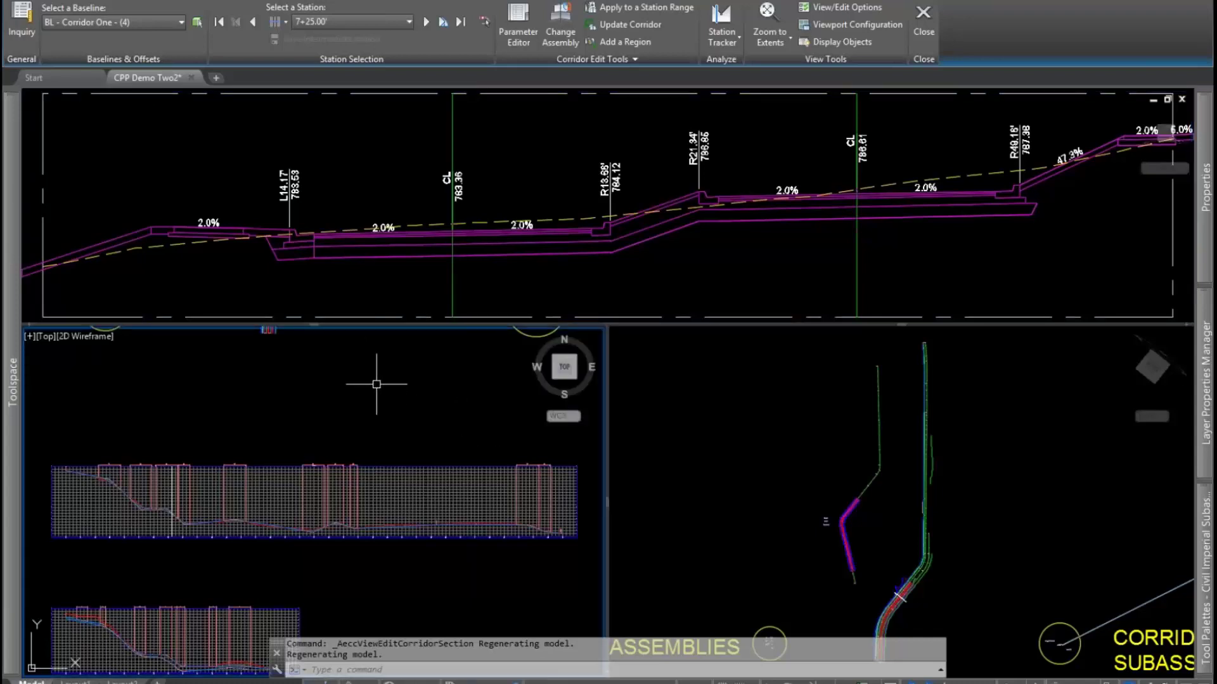
pyautogui.click(960, 620)
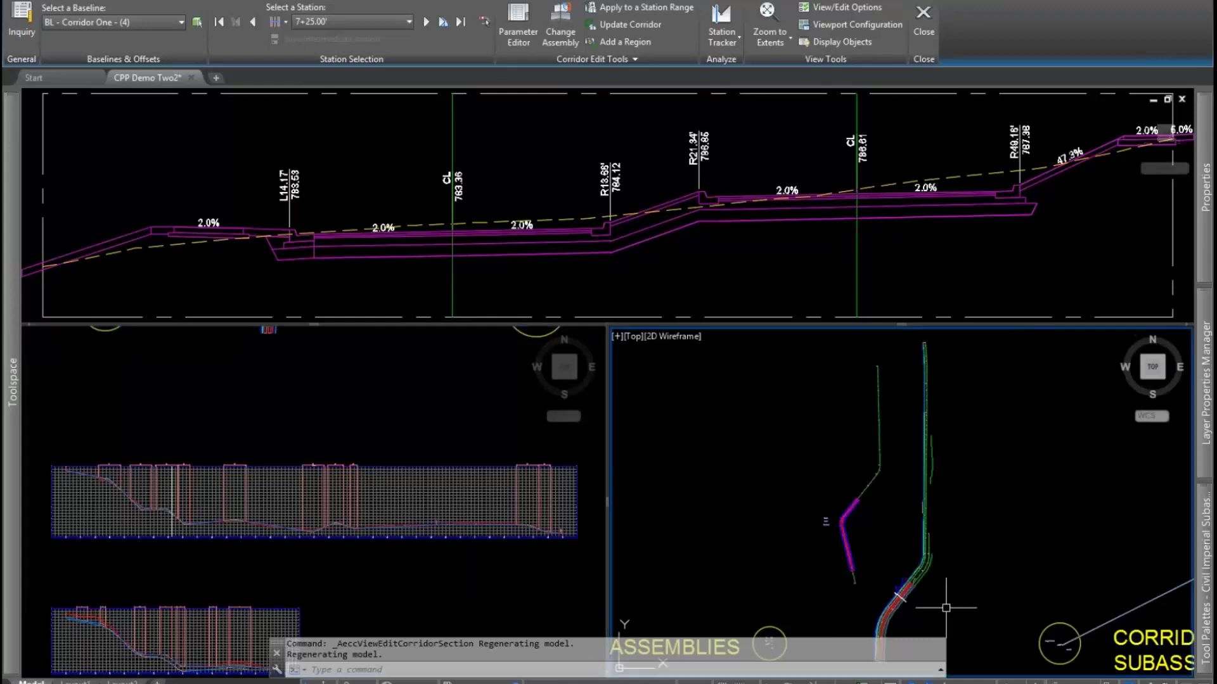
pyautogui.scroll(6, 931, 501)
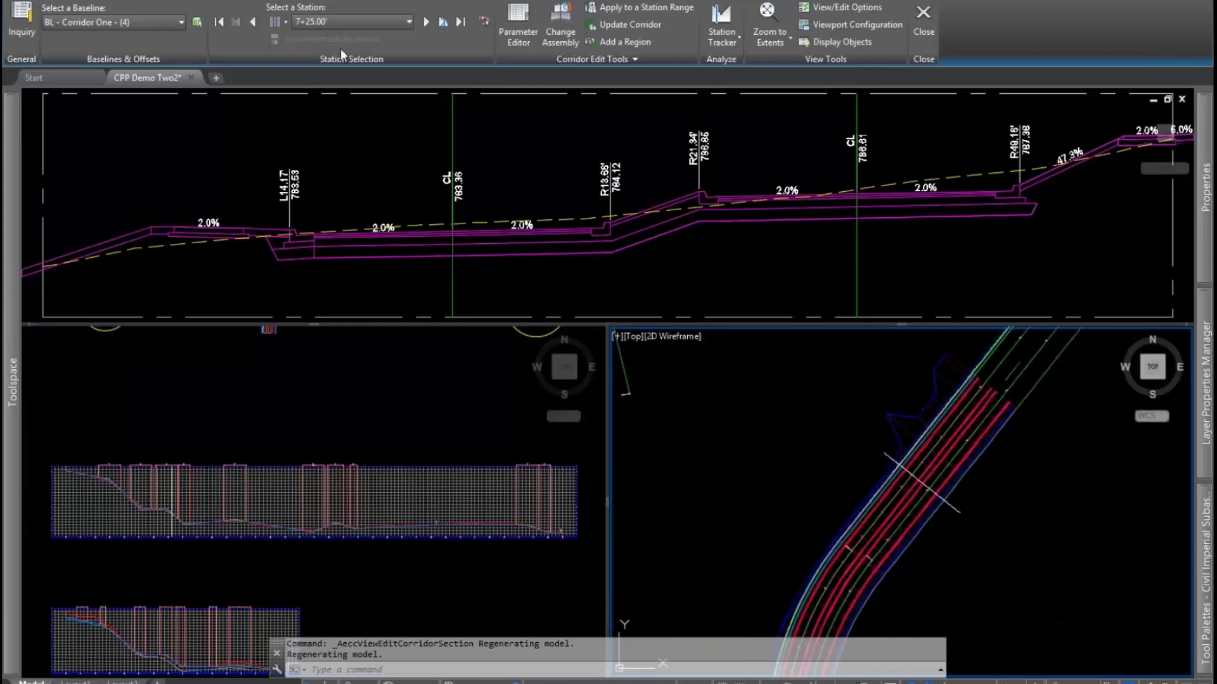
pyautogui.click(253, 23)
pyautogui.click(253, 23)
pyautogui.click(254, 23)
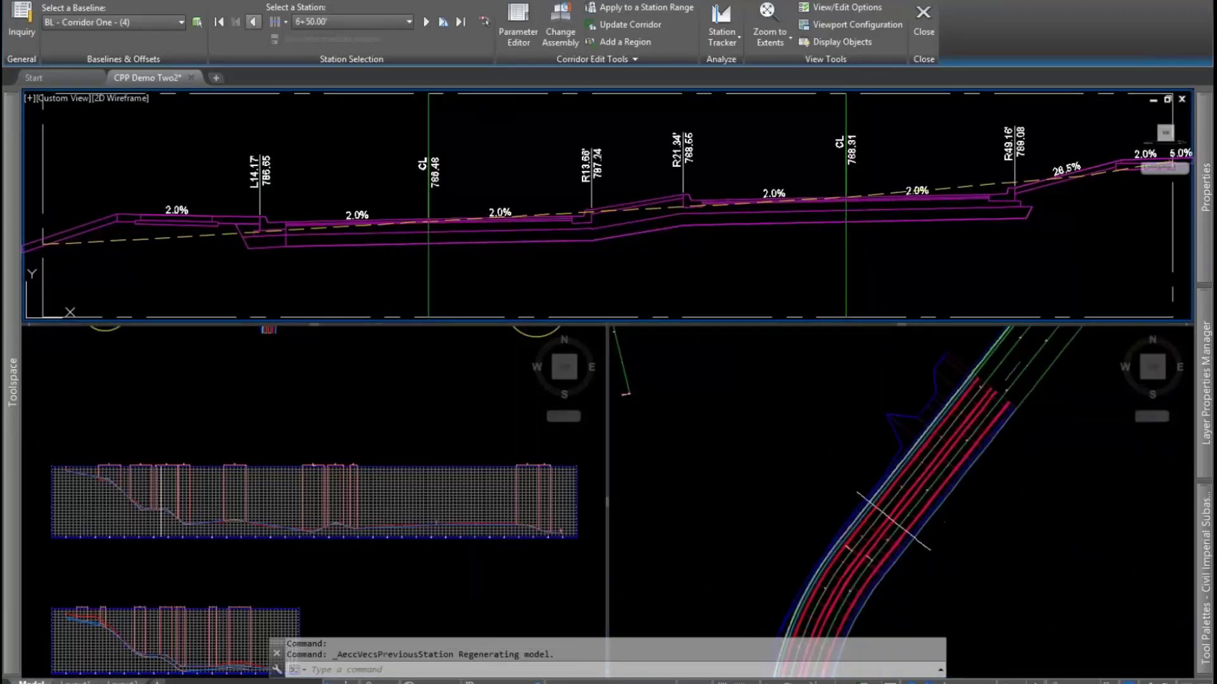
pyautogui.click(253, 23)
pyautogui.click(253, 23)
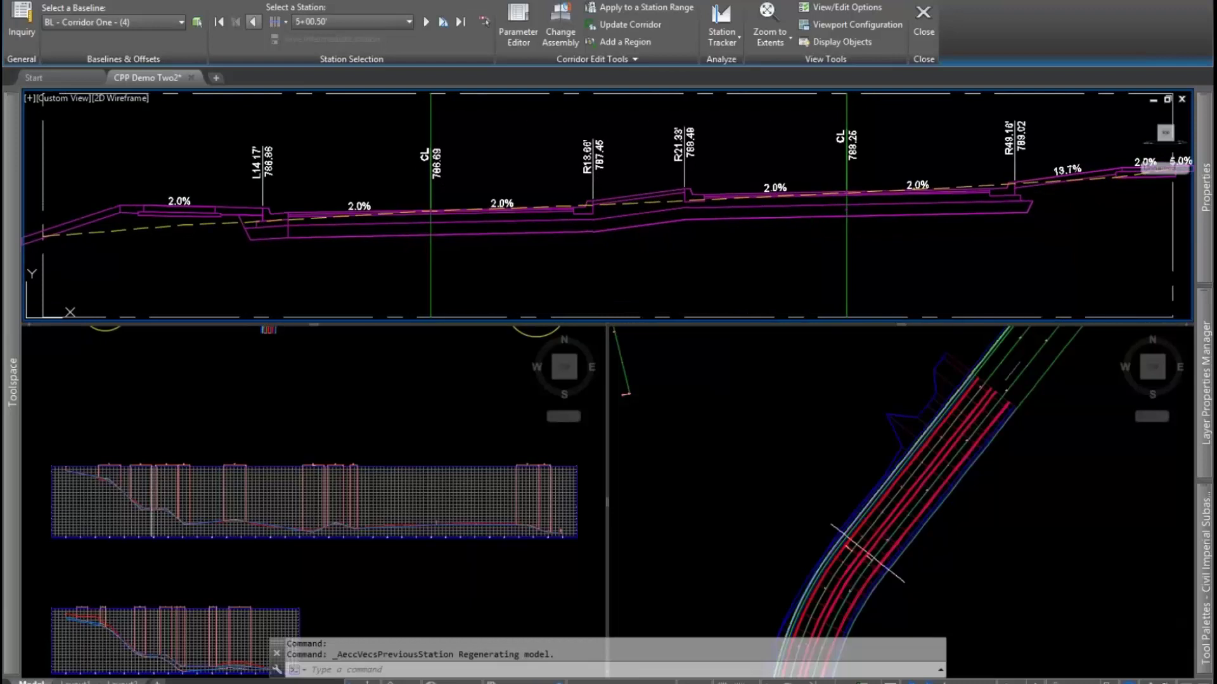
# - Frame the median gap of the Divided assembly, select the Median subassembly and review its parameters
pyautogui.click(414, 411)
pyautogui.scroll(-6, 394, 428)
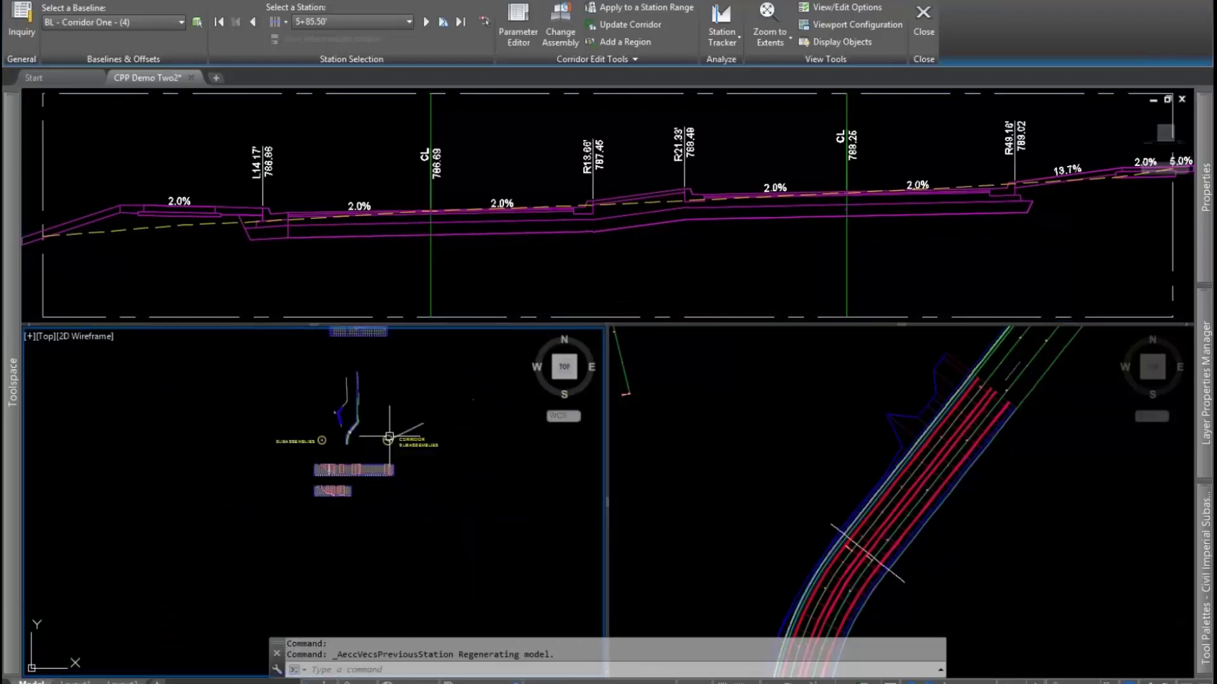
pyautogui.scroll(10, 388, 438)
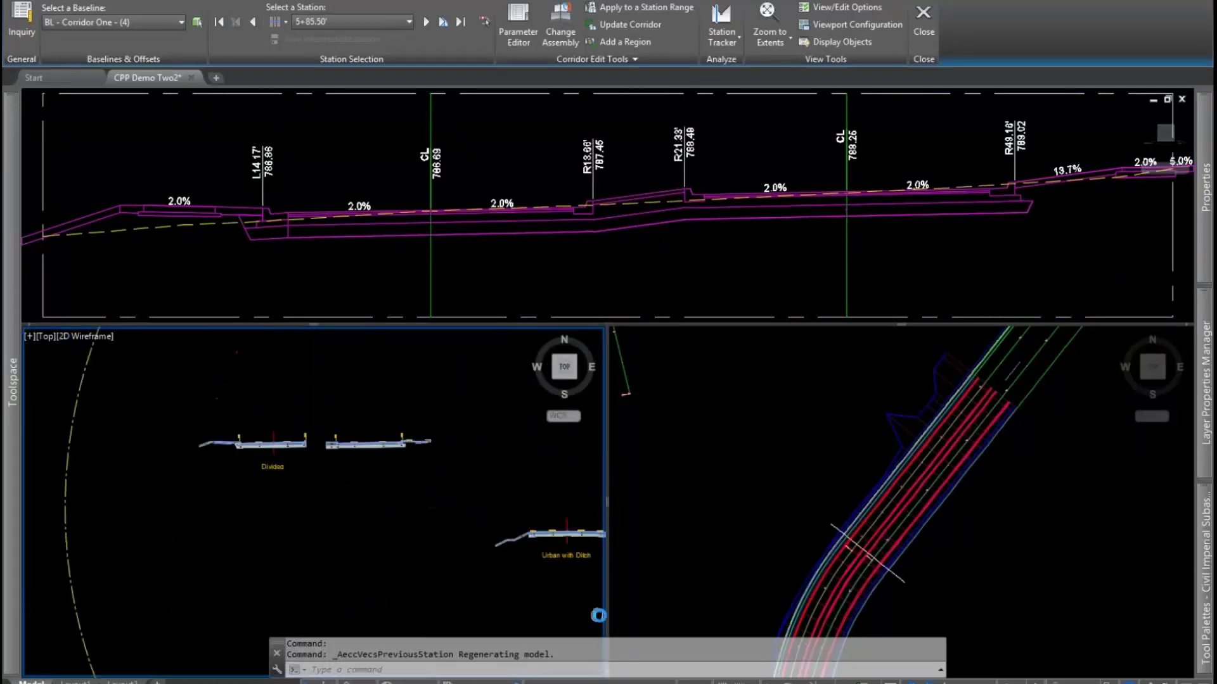
pyautogui.scroll(8, 421, 503)
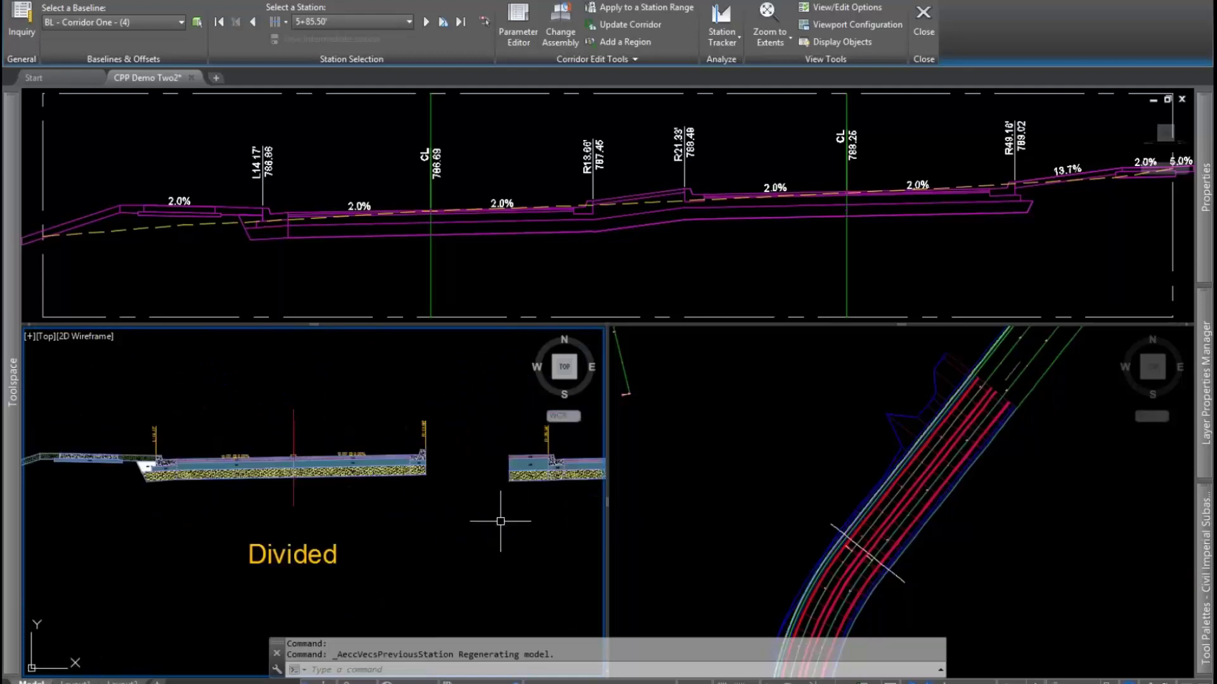
pyautogui.moveTo(500, 522); pyautogui.dragTo(389, 524, button='middle')
pyautogui.scroll(6, 424, 500)
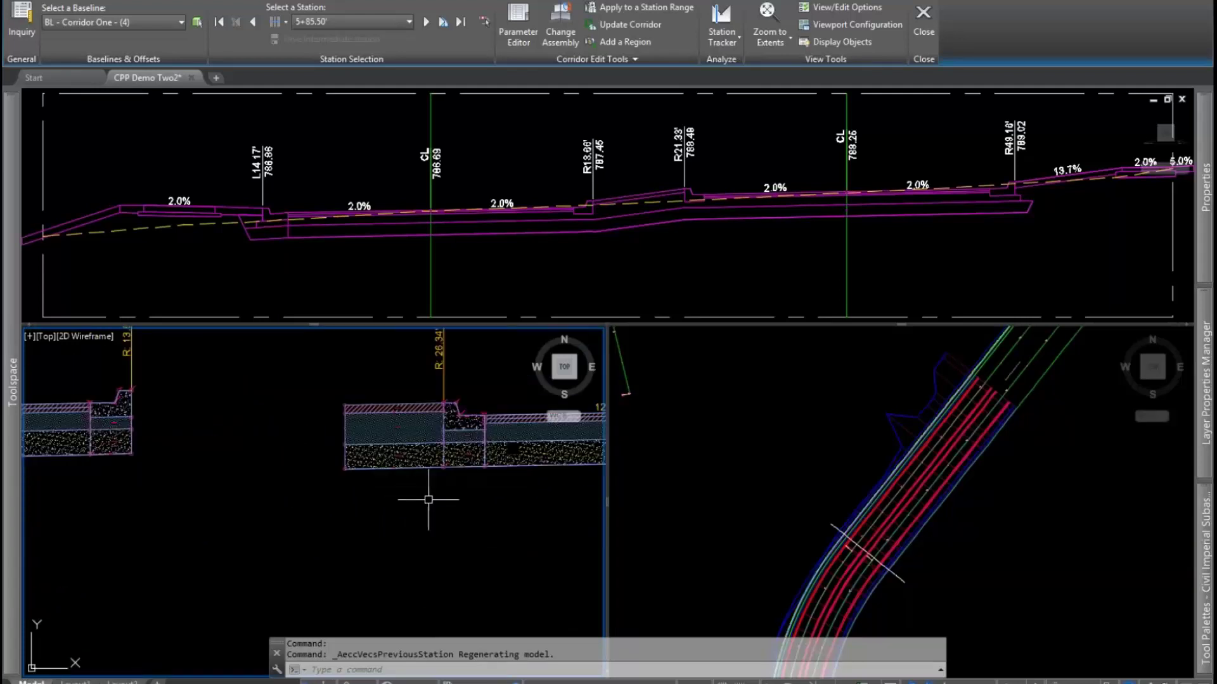
pyautogui.click(339, 492)
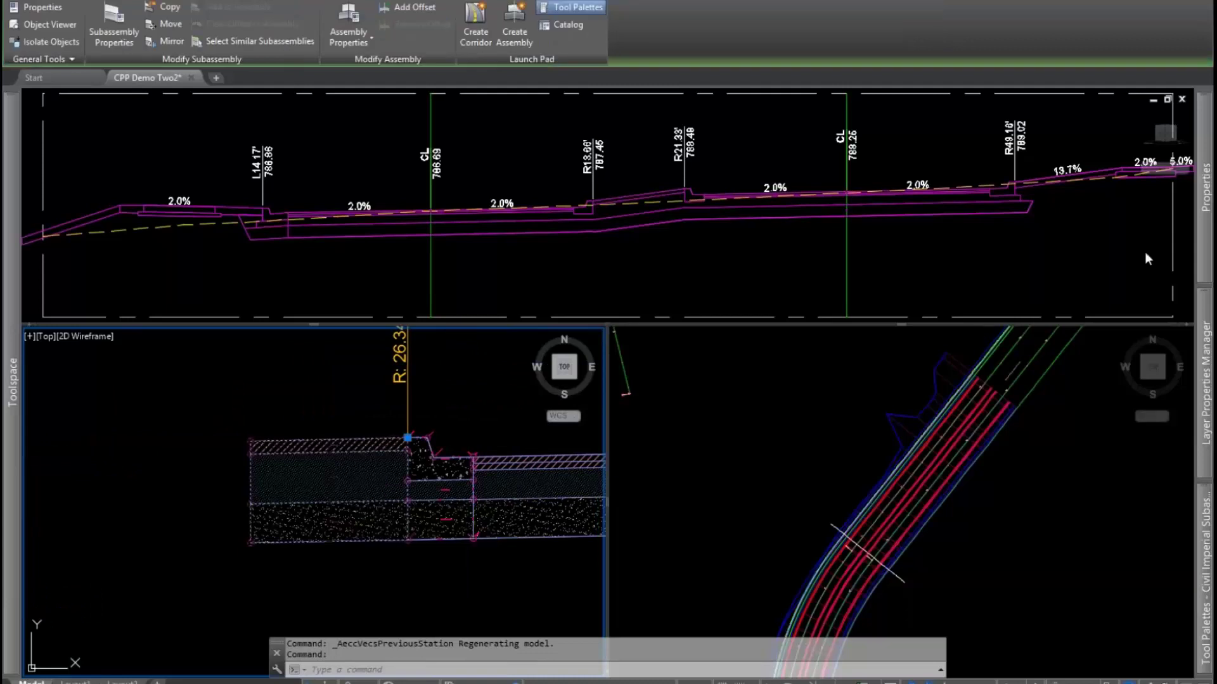
pyautogui.moveTo(1208, 216)
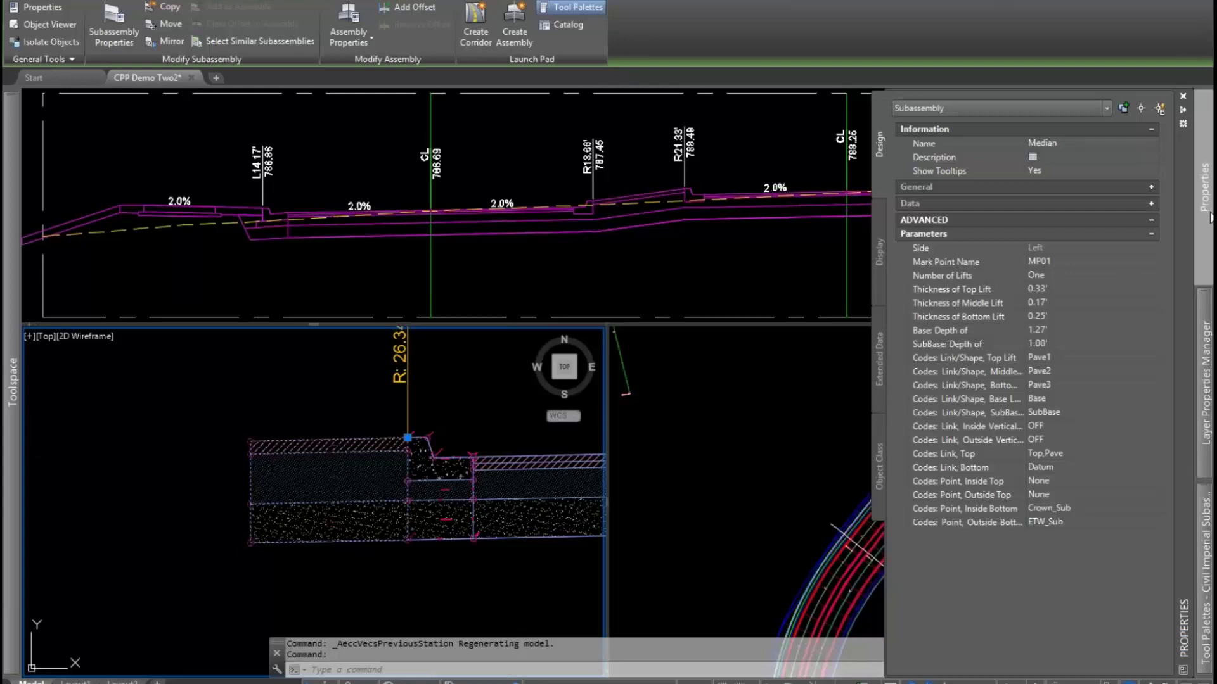
pyautogui.scroll(-4, 420, 421)
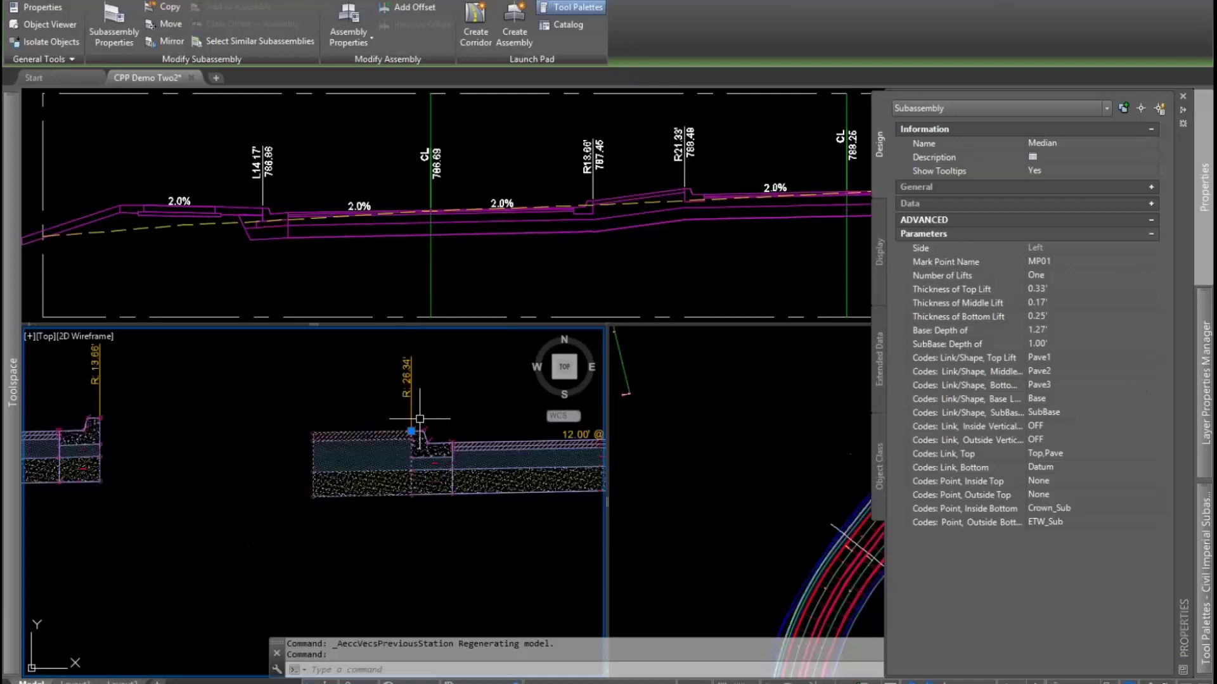
# - Open the Median subassembly's properties, read its parameters and help page on mark point behavior, and leave without changes
pyautogui.rightClick(369, 386)
pyautogui.click(422, 530)
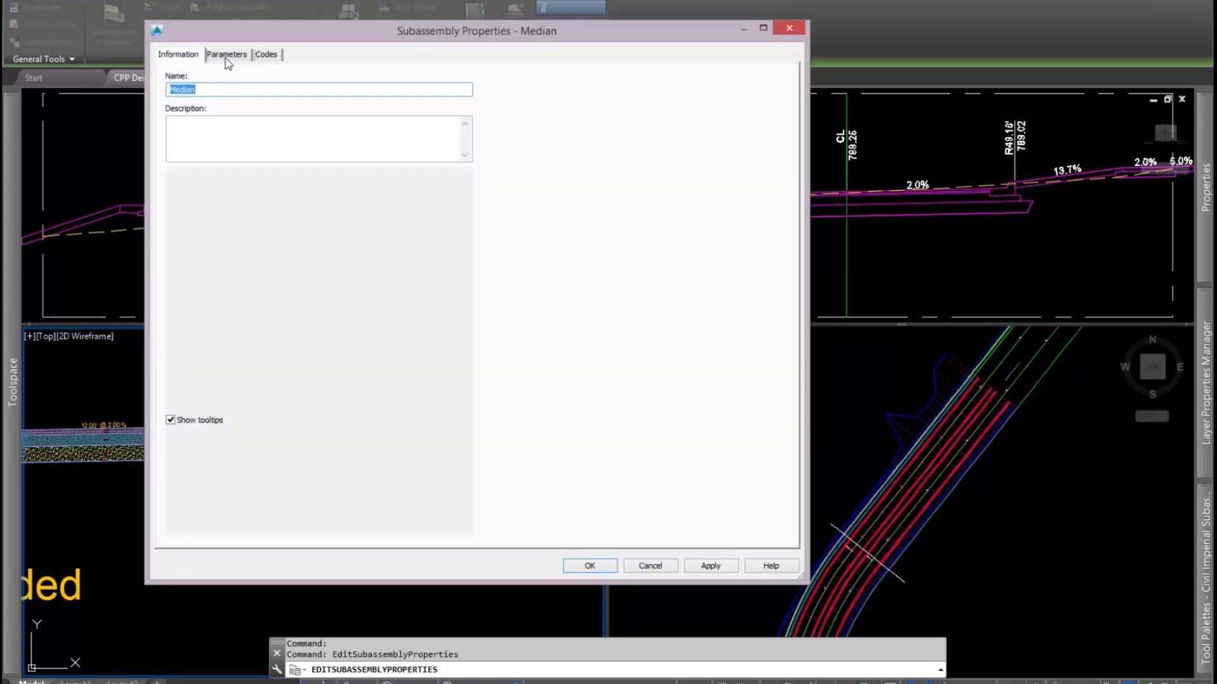
pyautogui.click(226, 54)
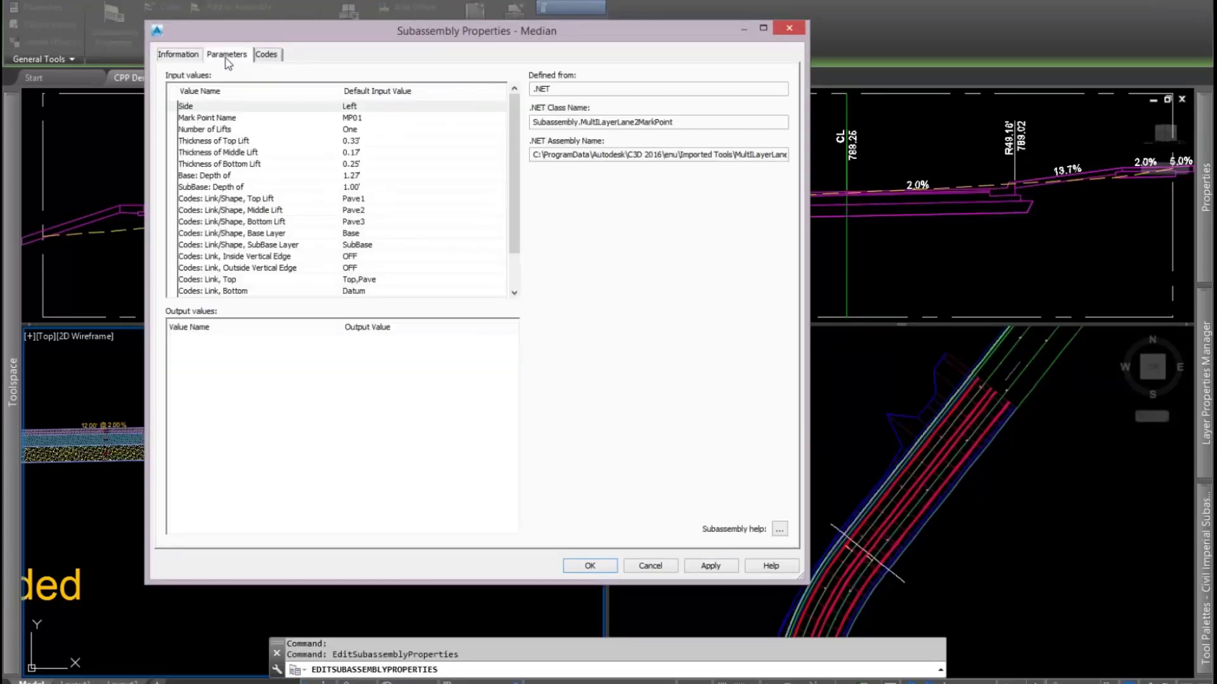
pyautogui.click(780, 531)
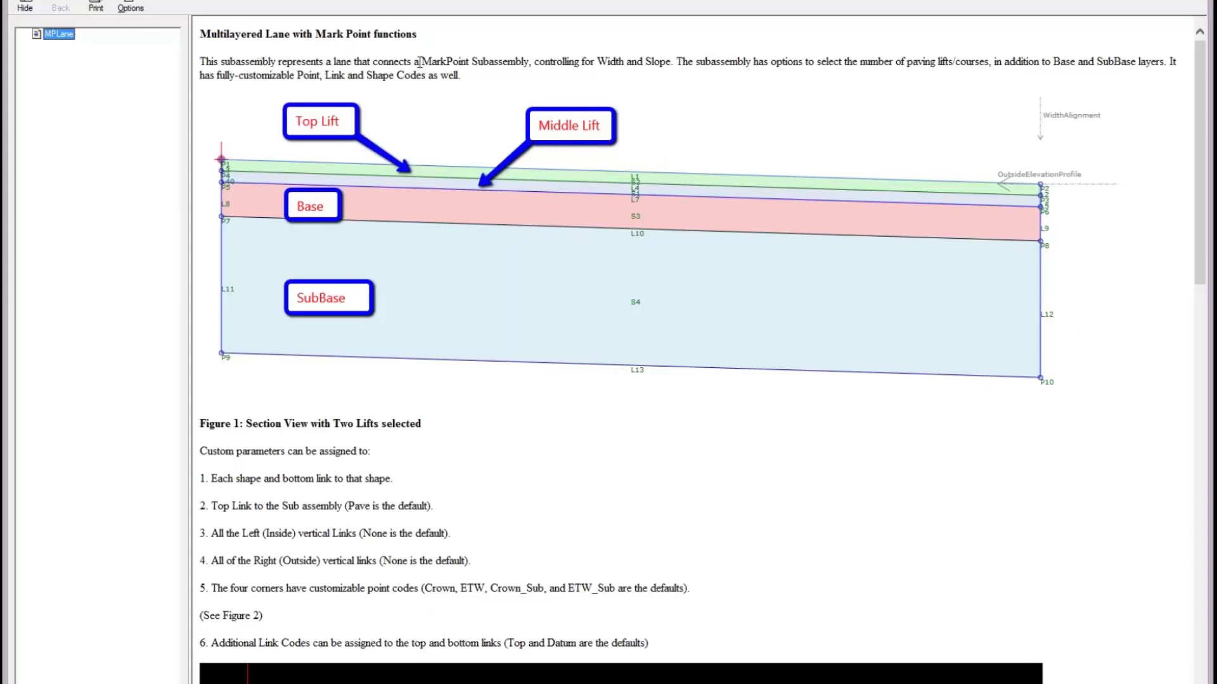
pyautogui.moveTo(419, 61); pyautogui.dragTo(477, 62)
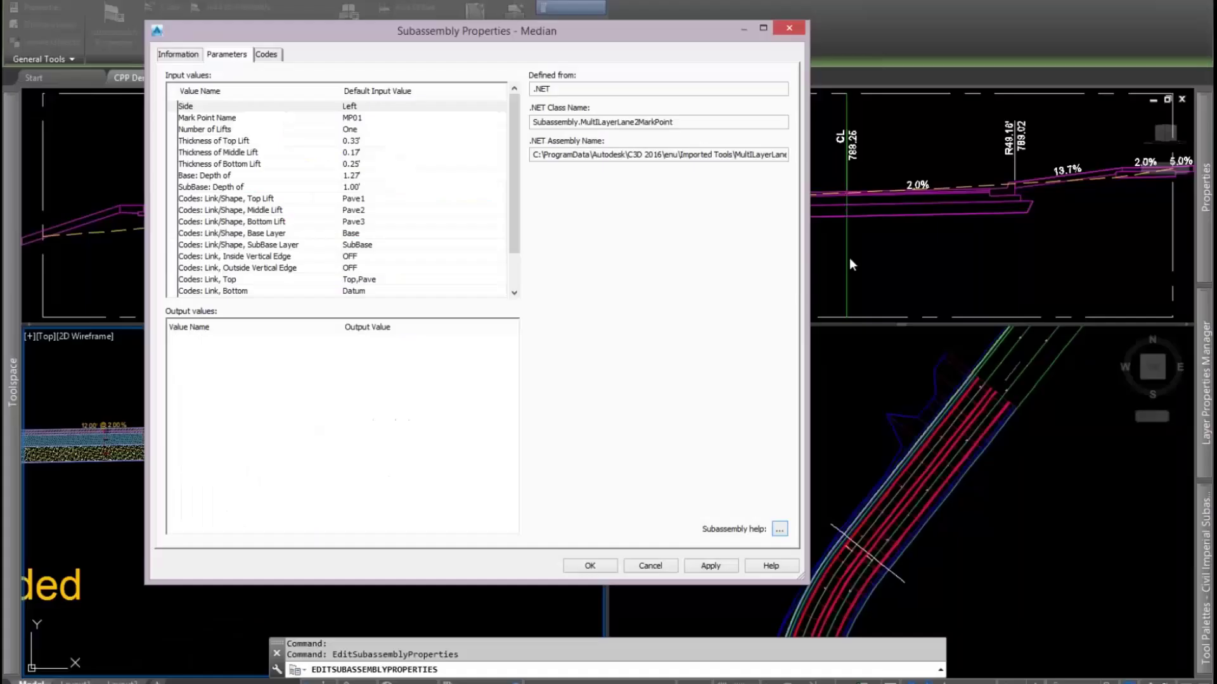
pyautogui.click(650, 566)
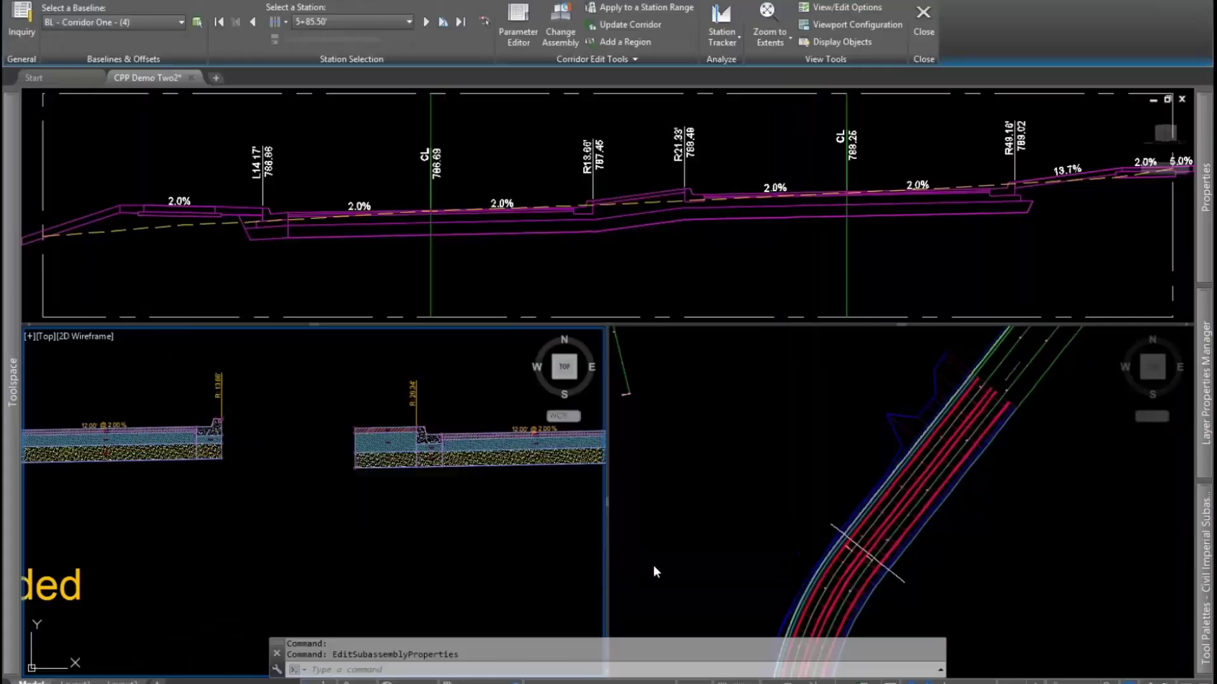
# - Inspect the Median subassembly's pavement layers and its attachment point at the back of the adjoining curb
pyautogui.scroll(5, 407, 437)
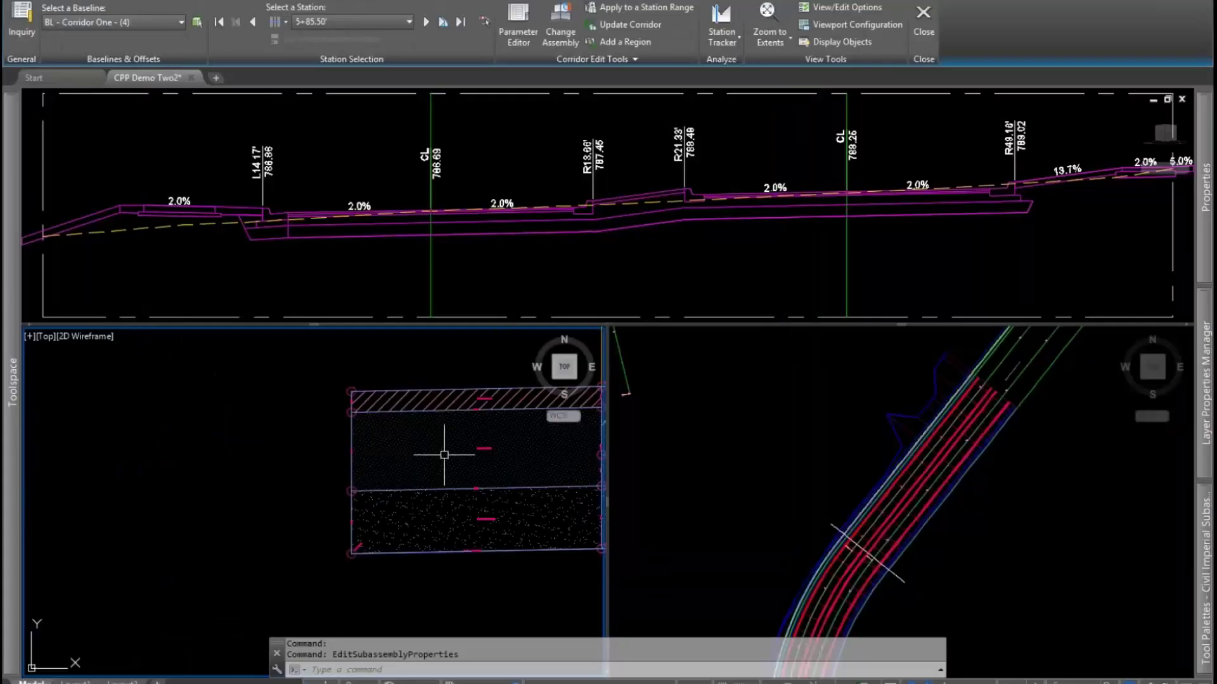
pyautogui.moveTo(435, 467); pyautogui.dragTo(241, 466, button='middle')
pyautogui.scroll(-4, 409, 433)
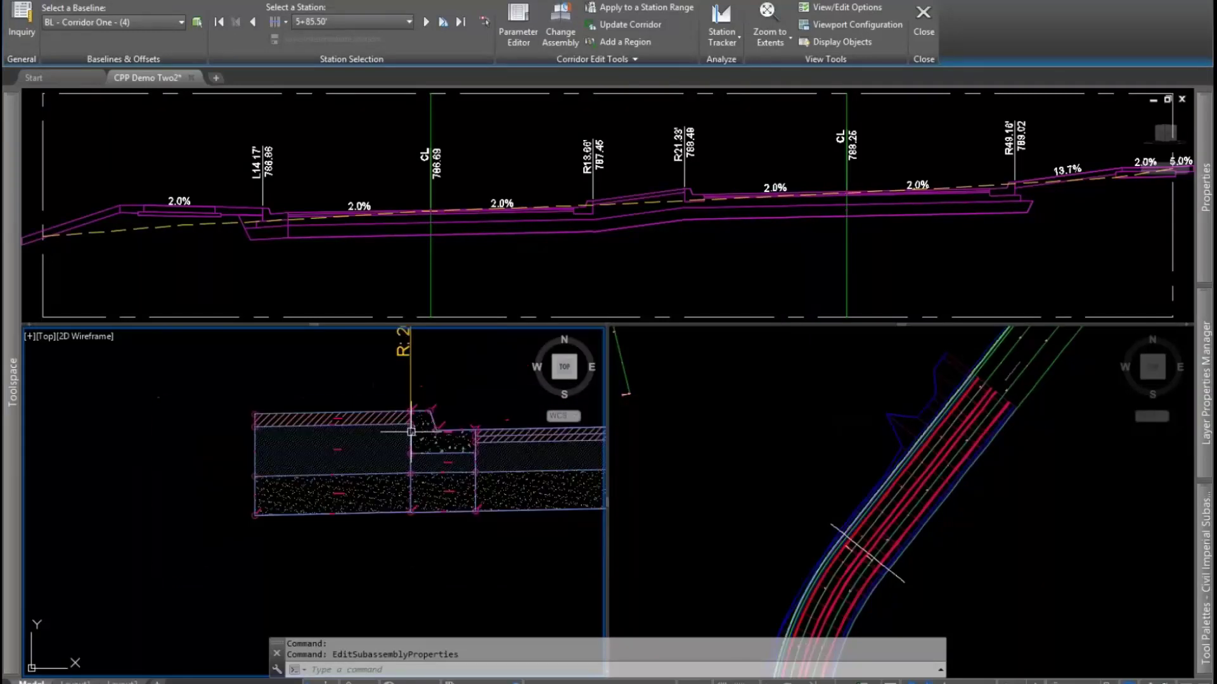
pyautogui.moveTo(334, 497); pyautogui.dragTo(382, 497, button='middle')
pyautogui.press('Escape')
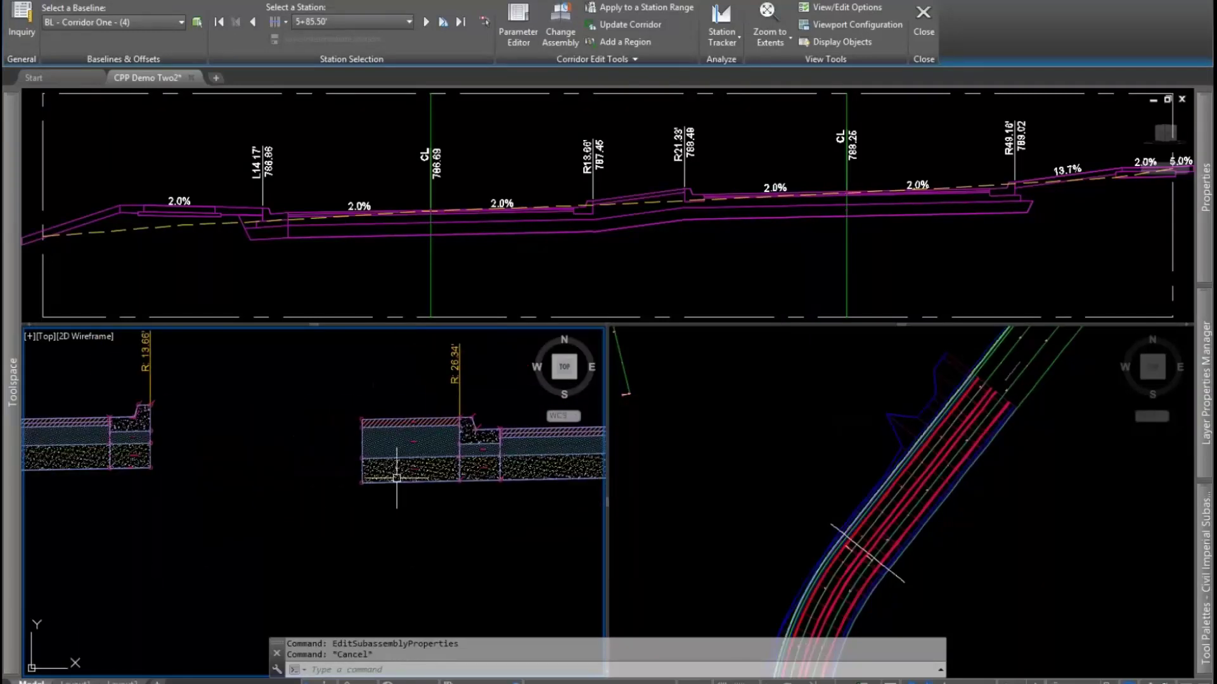
pyautogui.click(398, 438)
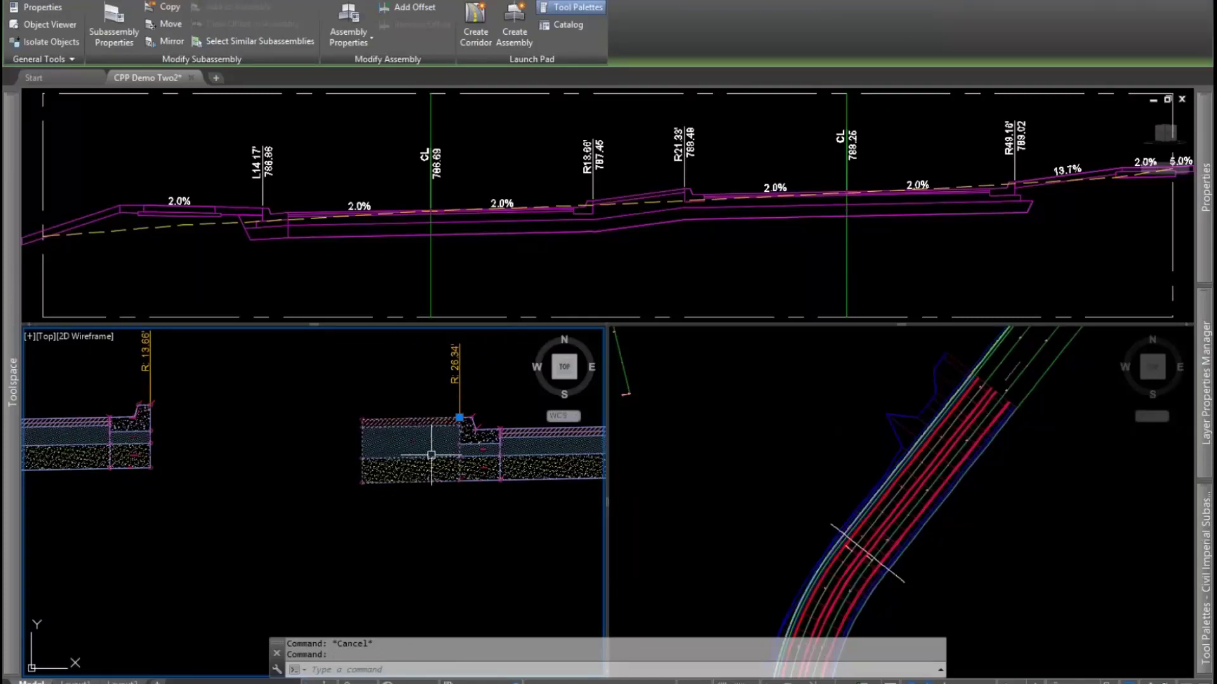
pyautogui.scroll(2, 421, 445)
pyautogui.moveTo(495, 444); pyautogui.dragTo(229, 433, button='middle')
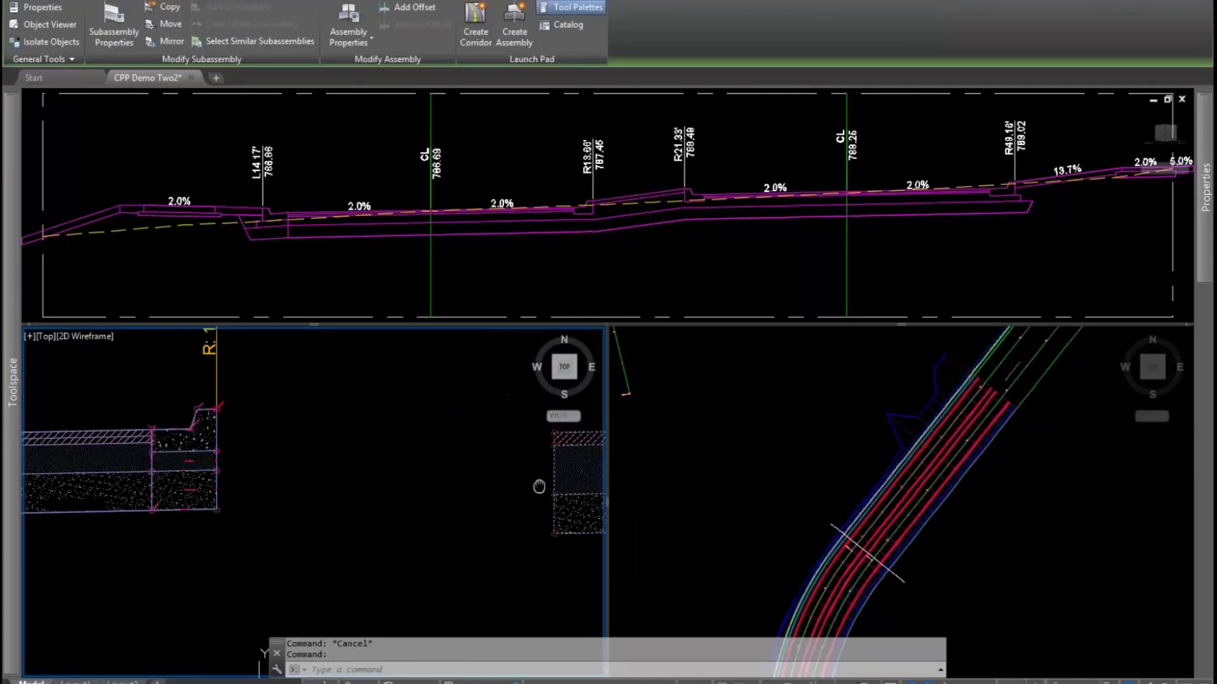
pyautogui.press('Escape')
# - Select the marked point on the back of the curb across the median gap and examine its point codes
pyautogui.scroll(2, 230, 433)
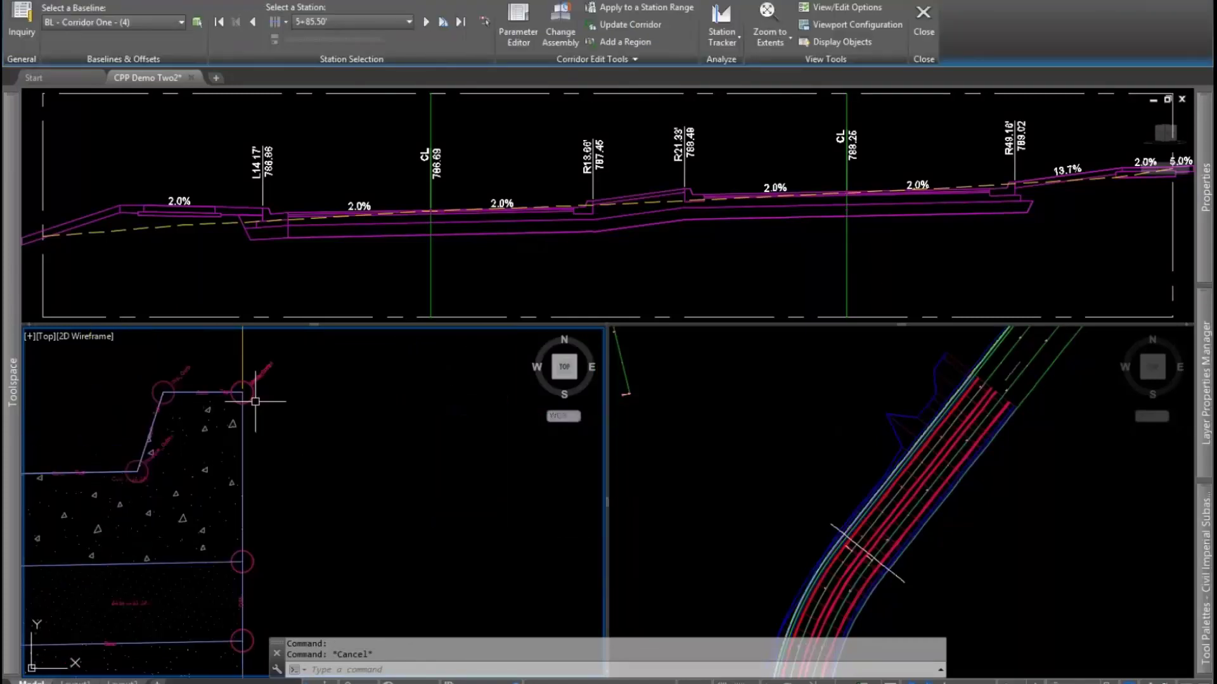
pyautogui.click(253, 398)
pyautogui.scroll(-3, 317, 427)
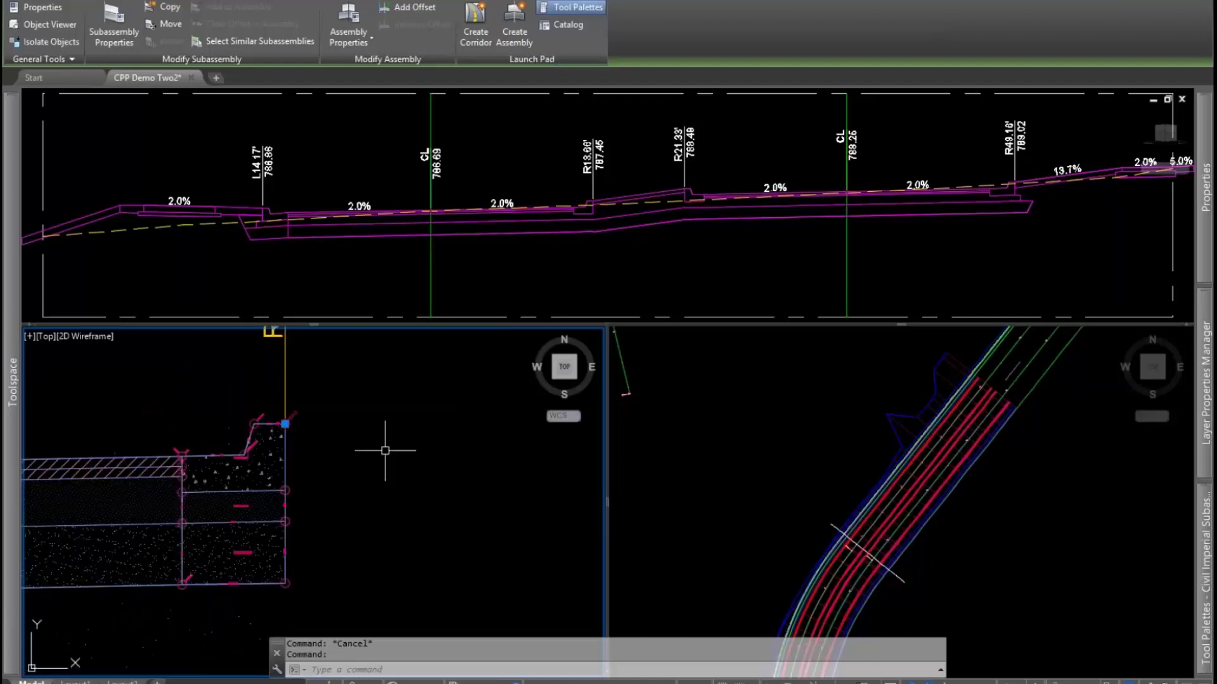
pyautogui.scroll(5, 209, 447)
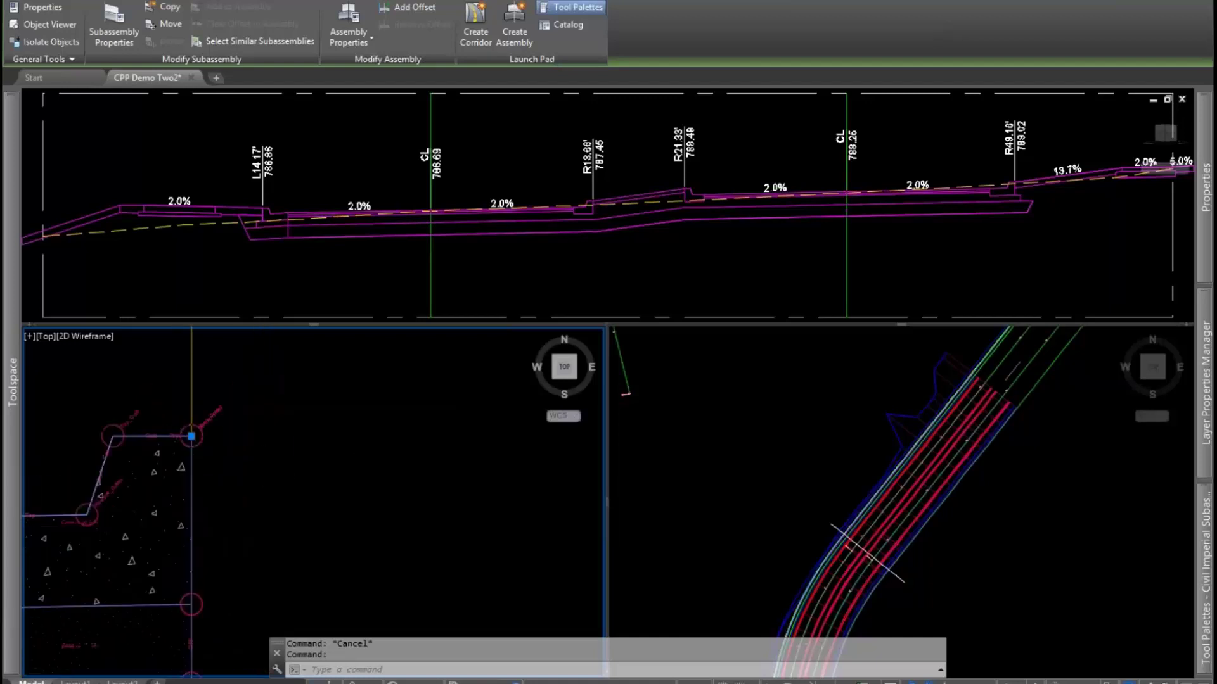
pyautogui.scroll(-5, 185, 565)
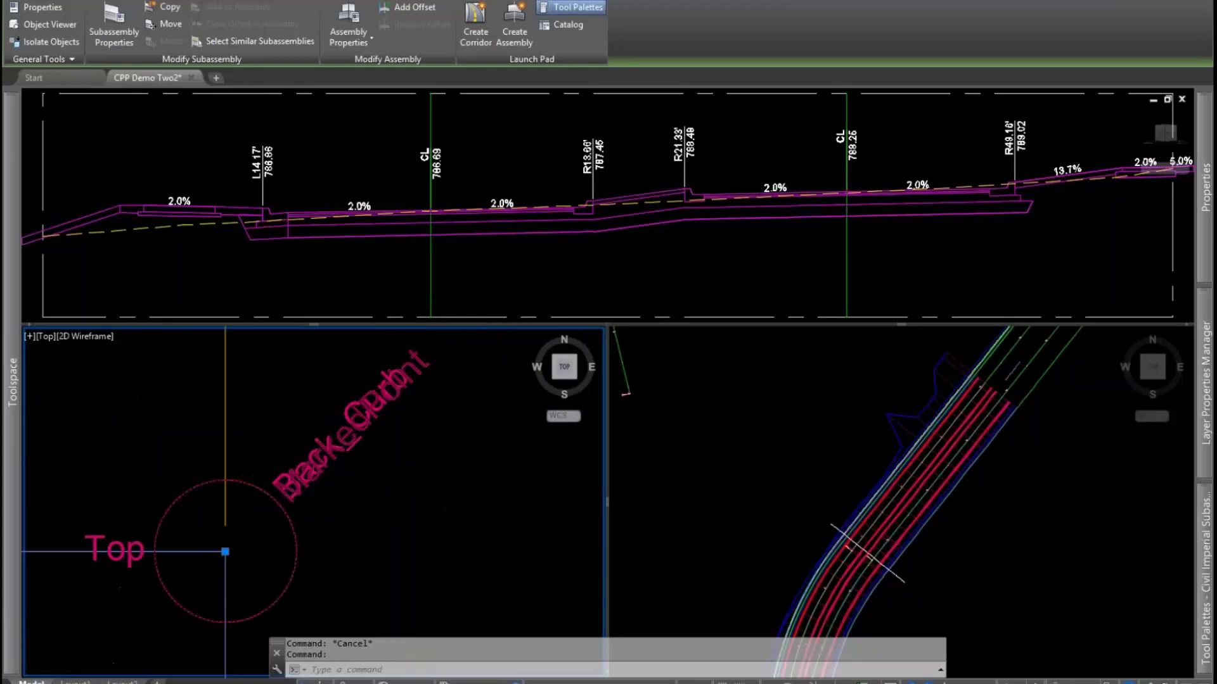
pyautogui.scroll(-5, 285, 488)
pyautogui.scroll(-3, 286, 488)
pyautogui.scroll(4, 218, 439)
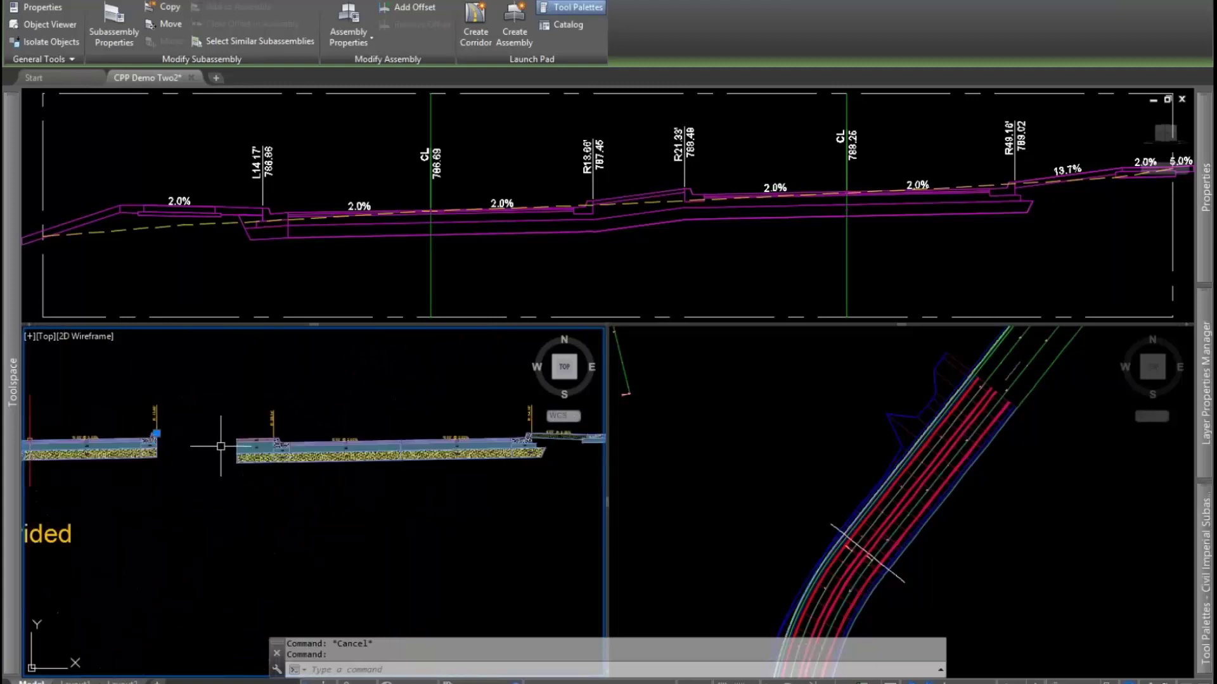
# - Select the Median subassembly again and check its Mark Point Name parameter
pyautogui.click(241, 447)
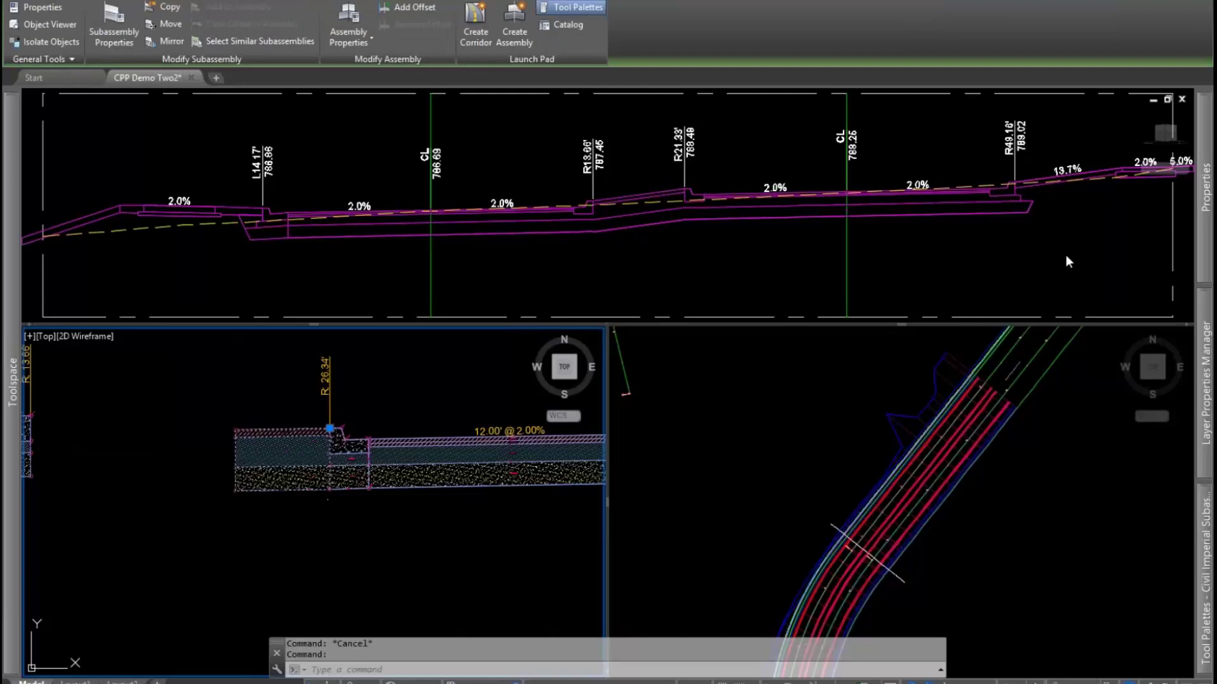
pyautogui.moveTo(1207, 222)
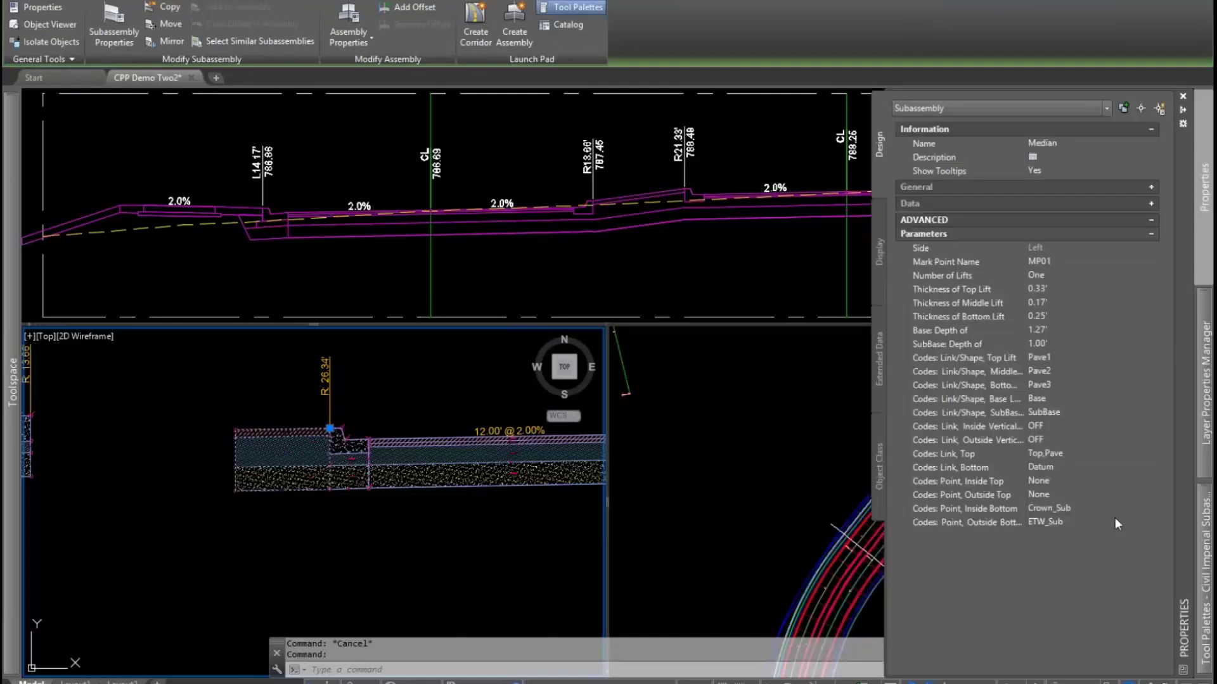
pyautogui.click(962, 261)
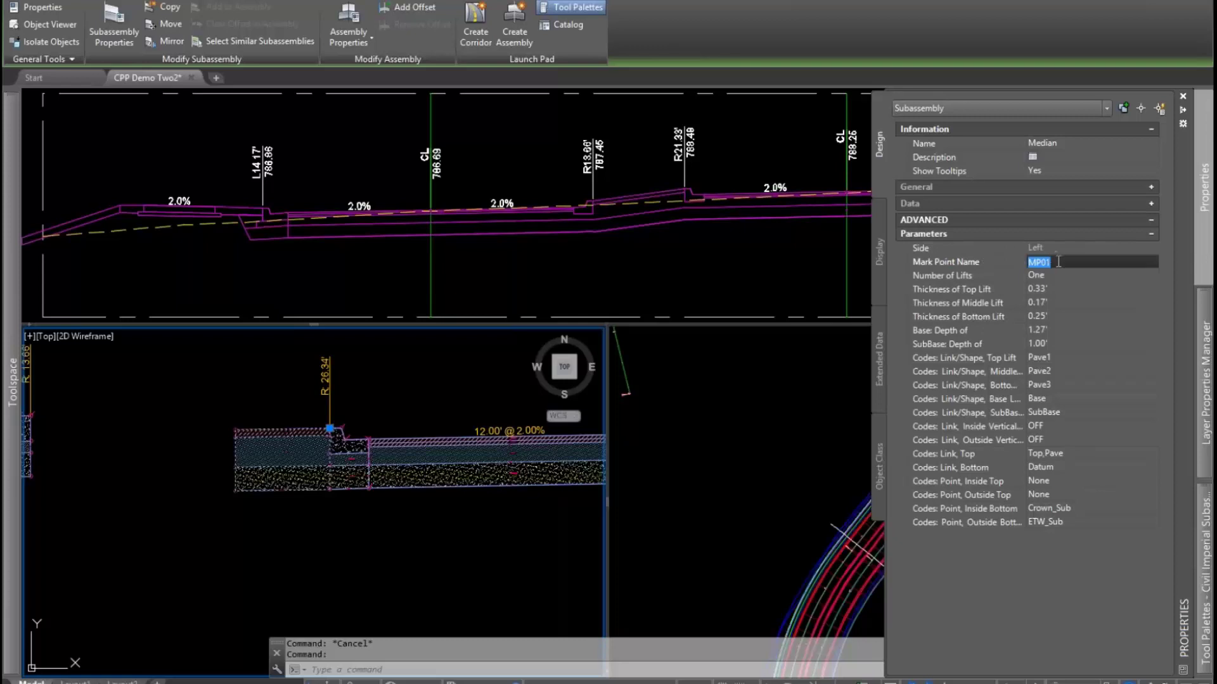
pyautogui.press('Escape')
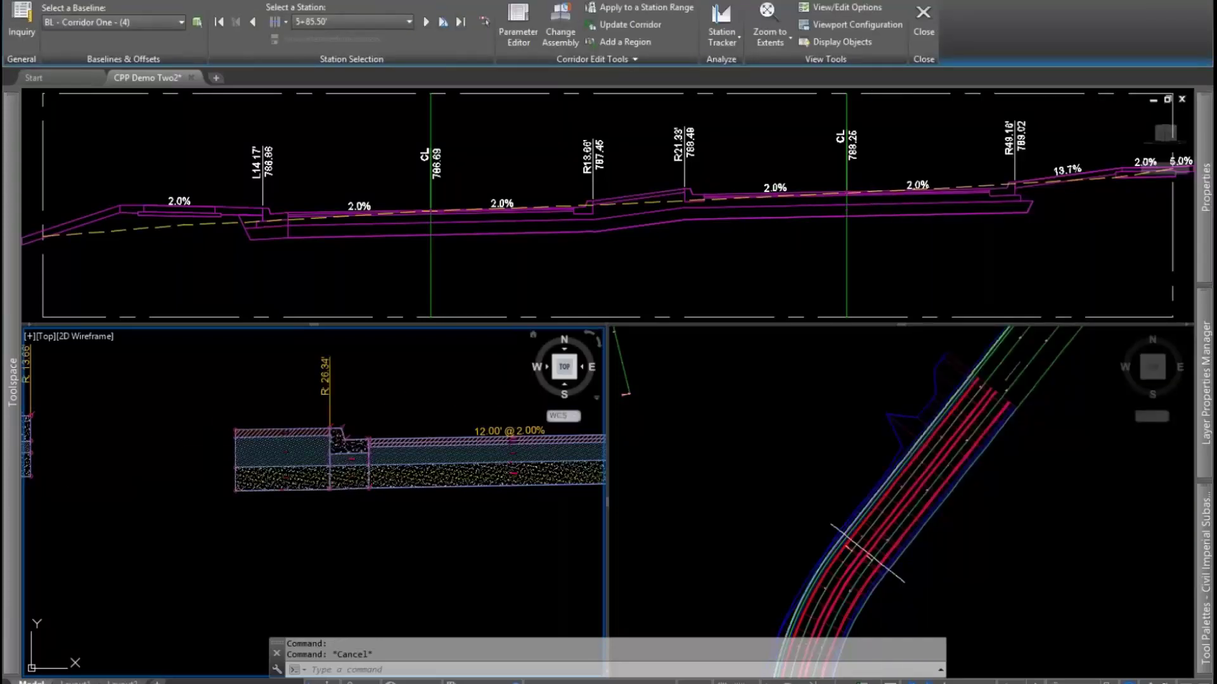
# - Step the section view back to station 5+00.00 and examine how the median pavement spans the two roadways
pyautogui.click(779, 479)
pyautogui.click(716, 276)
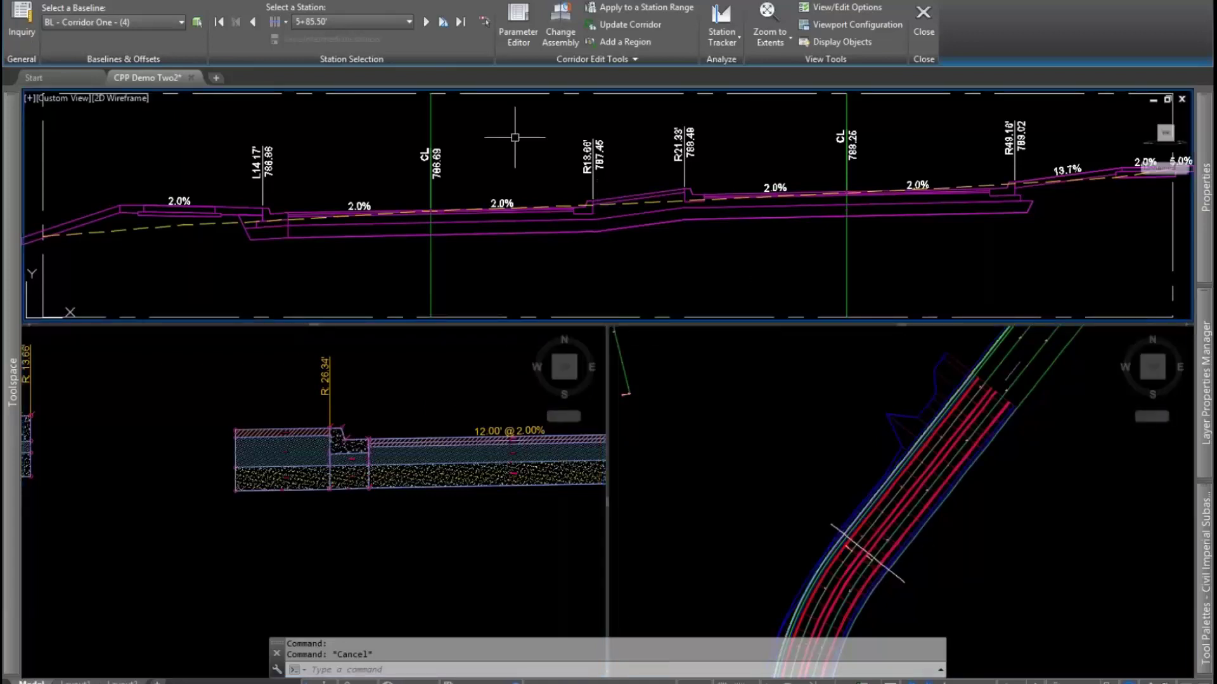
pyautogui.click(254, 21)
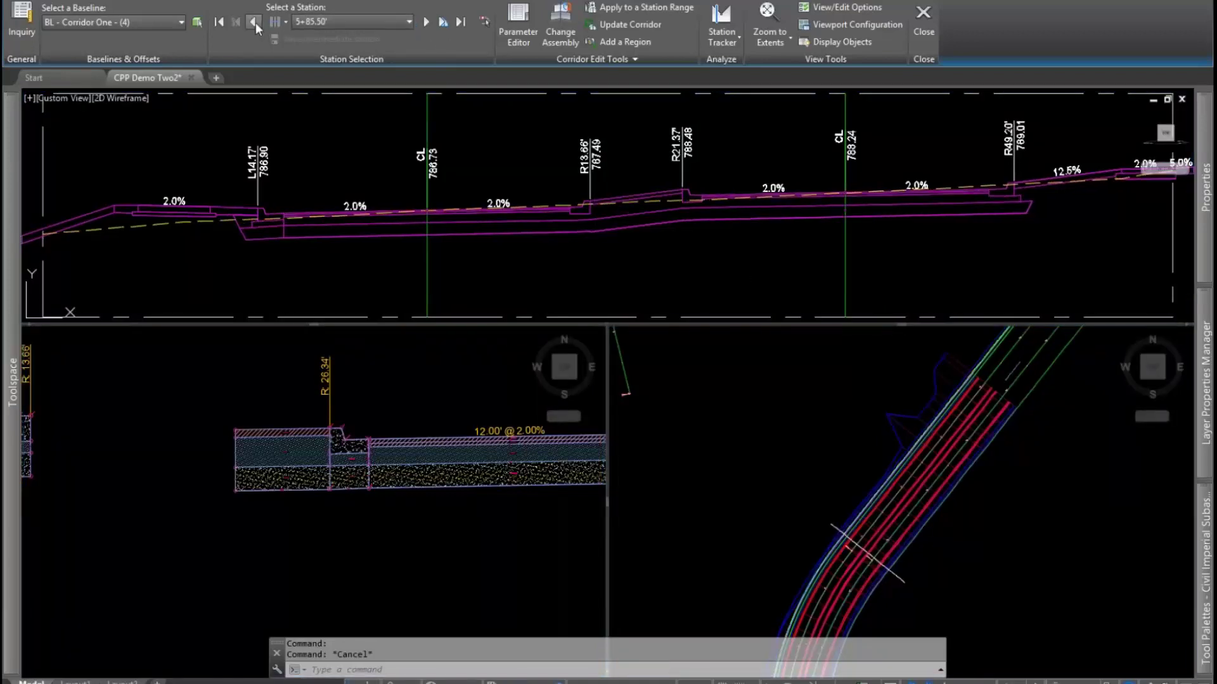
pyautogui.click(254, 21)
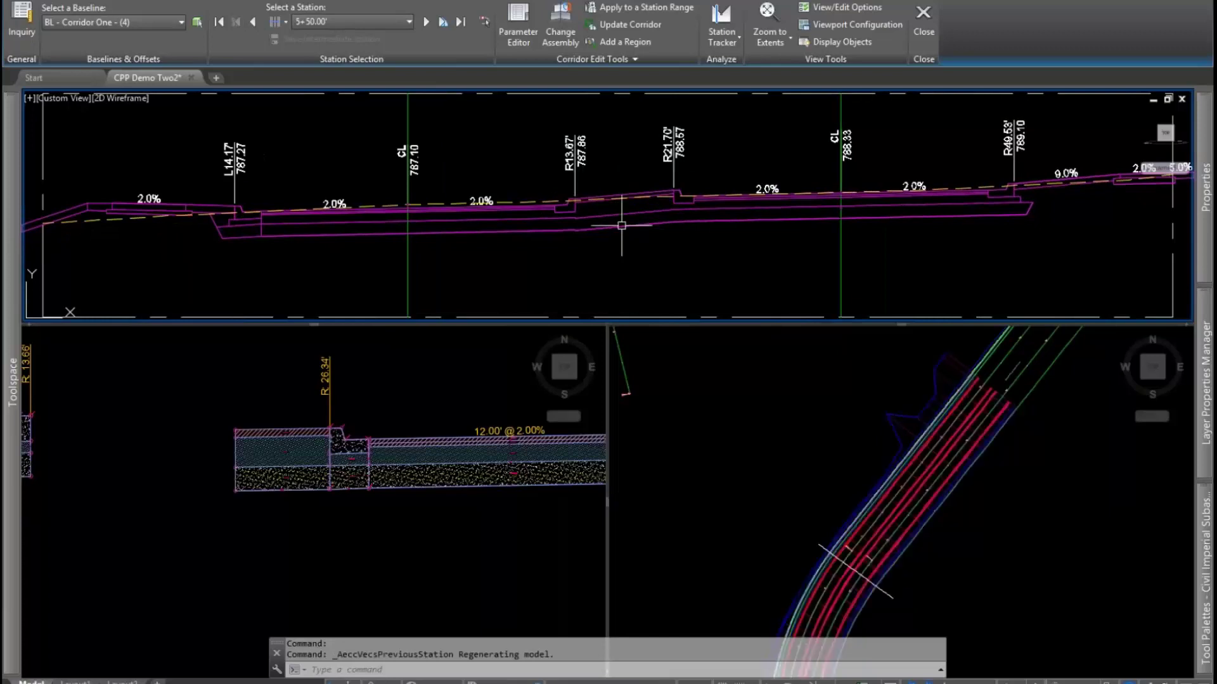
pyautogui.click(252, 23)
pyautogui.click(252, 22)
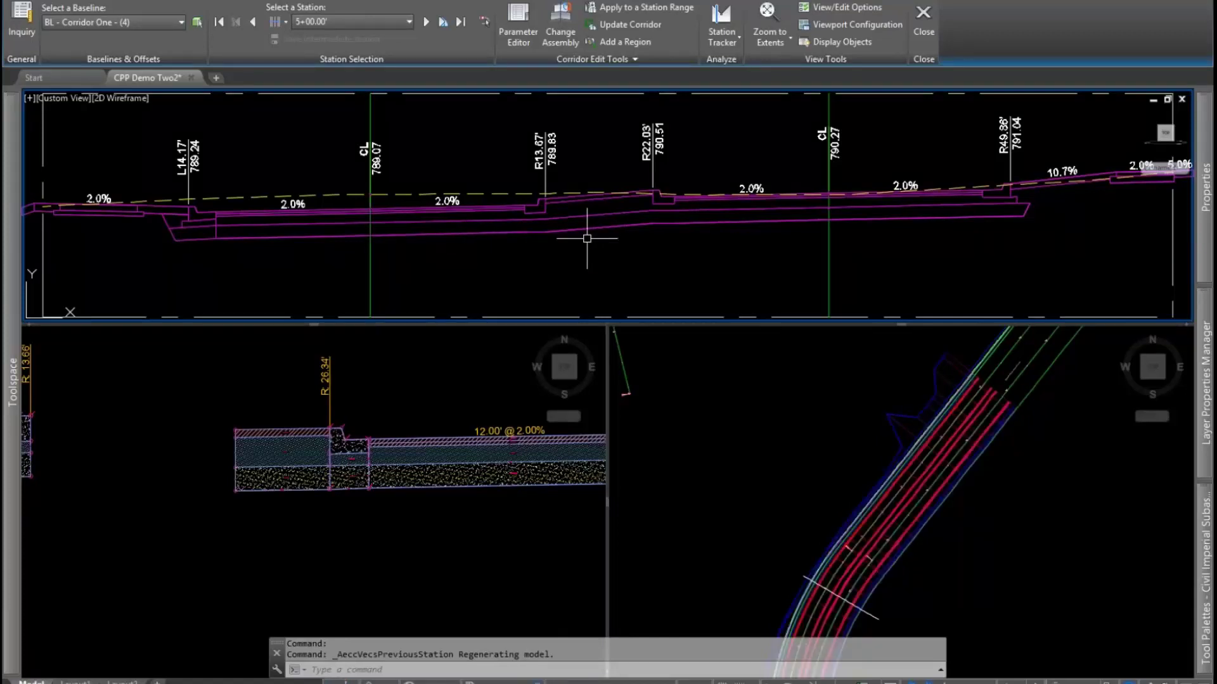
pyautogui.moveTo(587, 238)
# - Locate the Divided assembly in the plan viewport and frame the outer curb and sidewalk beyond its far lanes
pyautogui.click(448, 386)
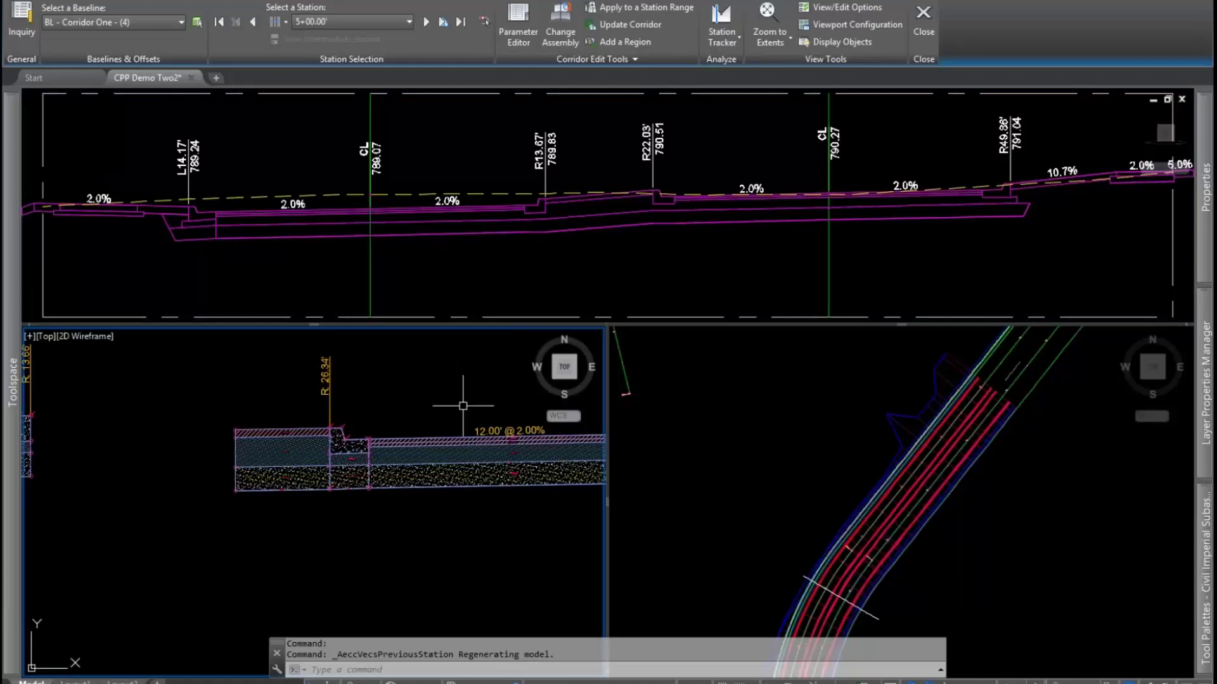
pyautogui.click(791, 480)
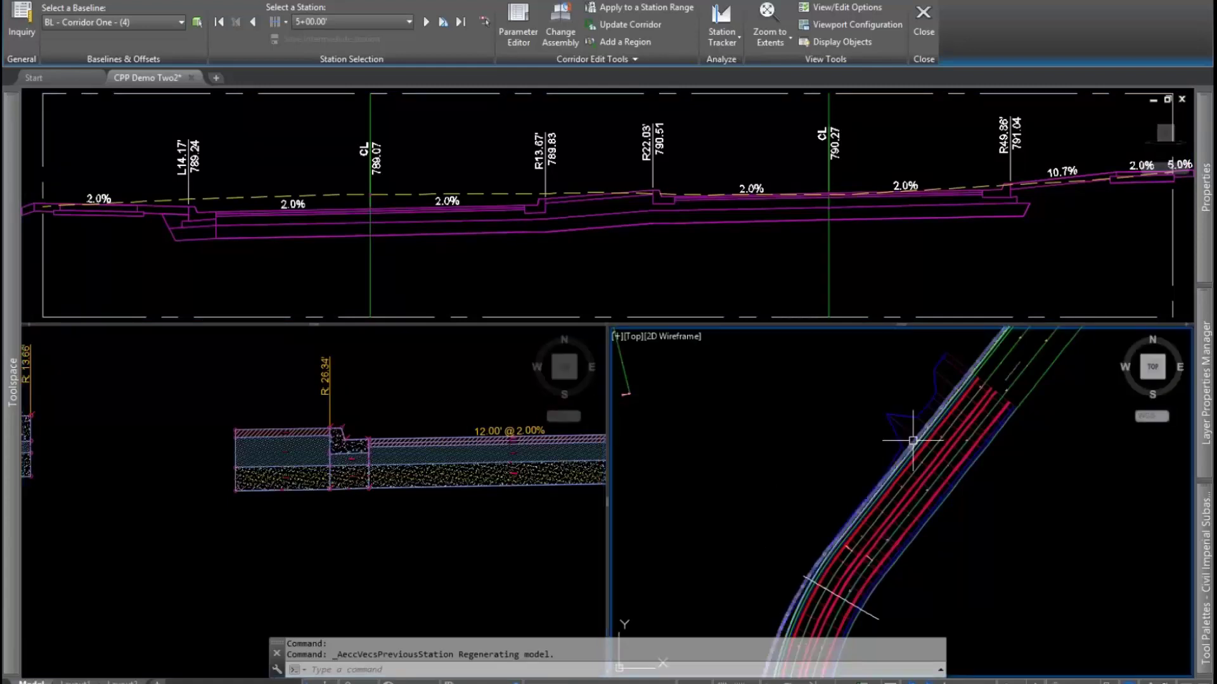
pyautogui.scroll(-6, 919, 469)
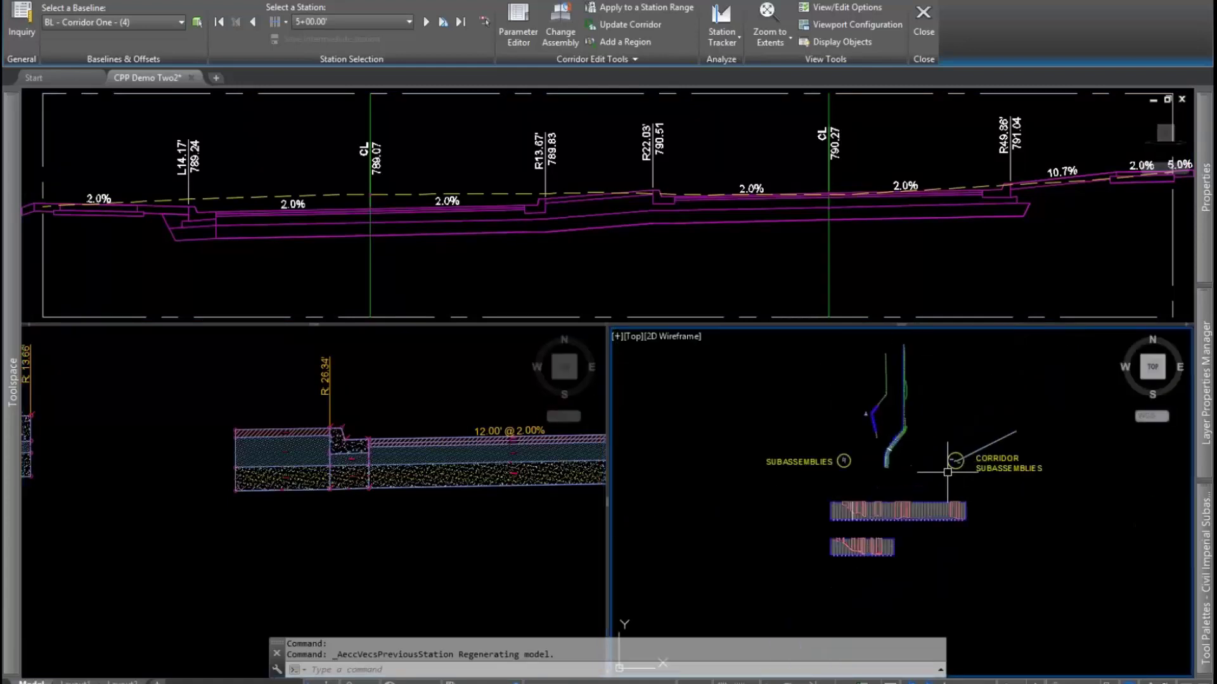
pyautogui.scroll(5, 958, 482)
pyautogui.moveTo(1010, 494); pyautogui.dragTo(922, 576, button='middle')
pyautogui.scroll(10, 887, 507)
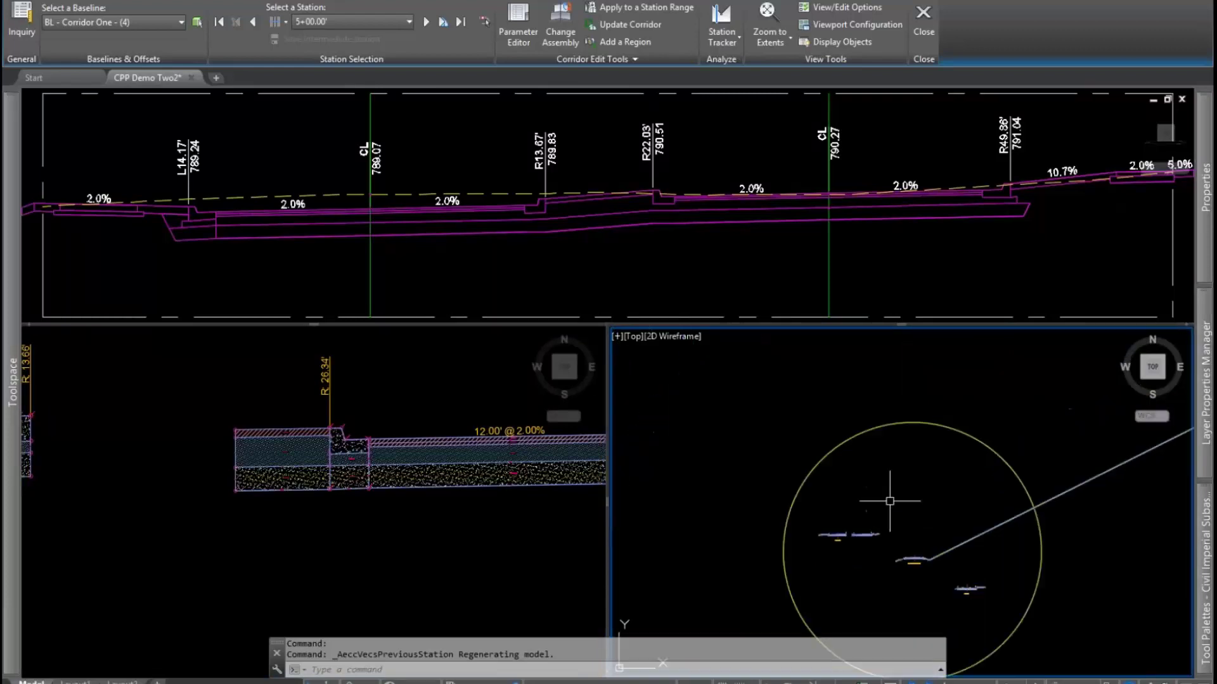
pyautogui.scroll(4, 881, 510)
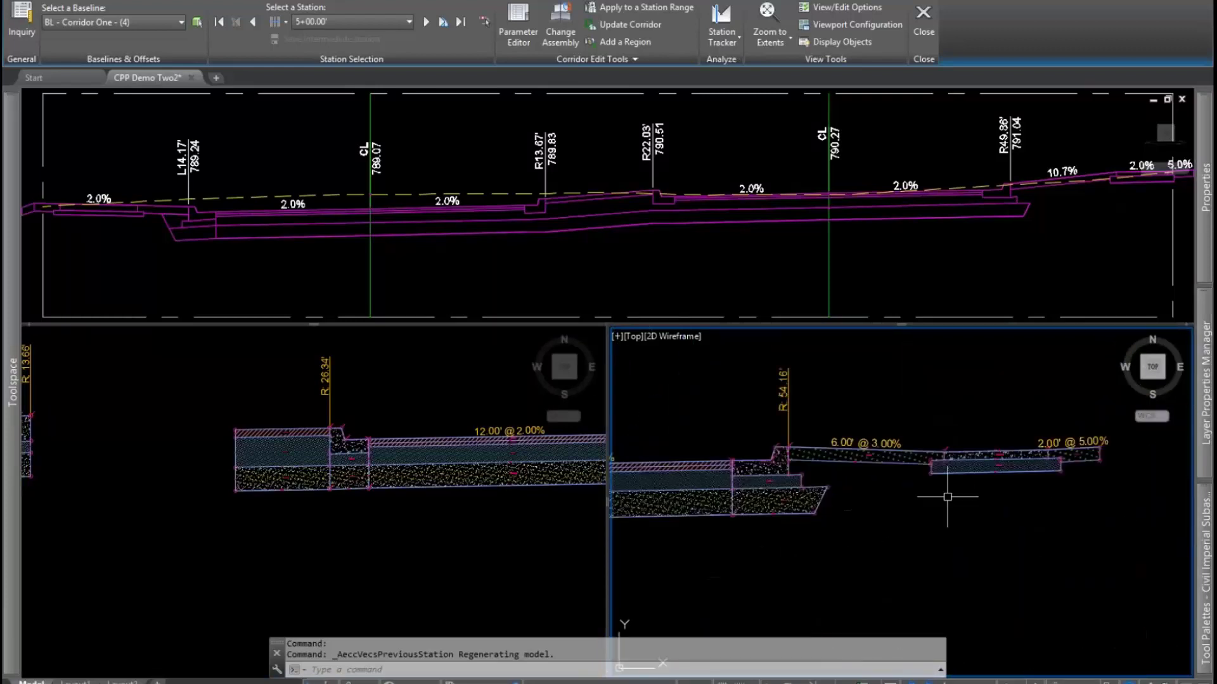
# - Examine the outer boulevard and sidewalk in the section at station 5+00.00 and how their outer edge meets existing ground
pyautogui.moveTo(802, 553); pyautogui.dragTo(865, 540, button='middle')
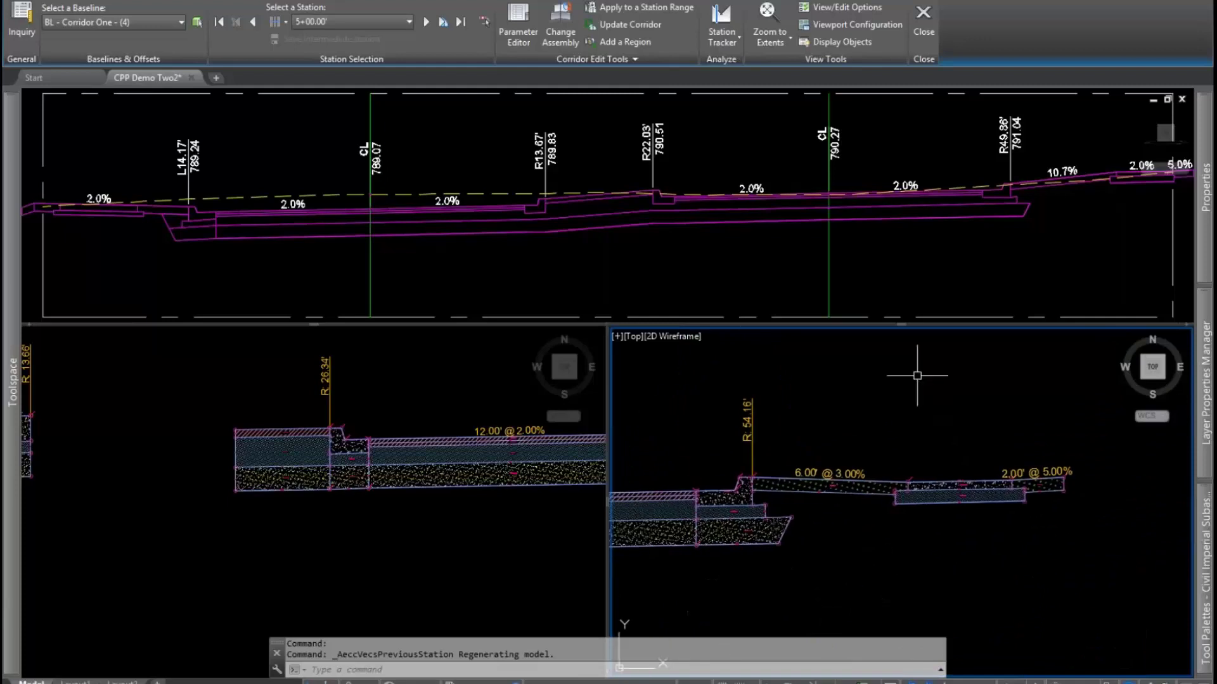
pyautogui.moveTo(997, 242); pyautogui.dragTo(725, 286, button='middle')
pyautogui.scroll(5, 804, 217)
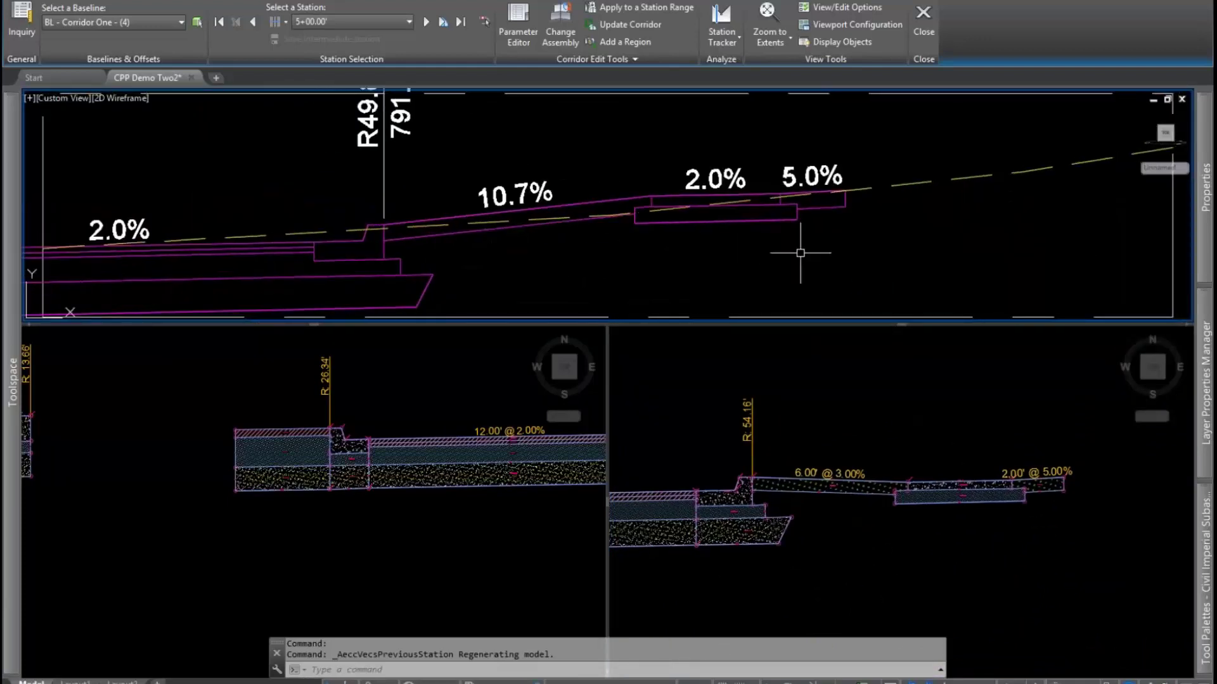
pyautogui.moveTo(800, 253)
pyautogui.press('XF86AudioRaiseVolume')
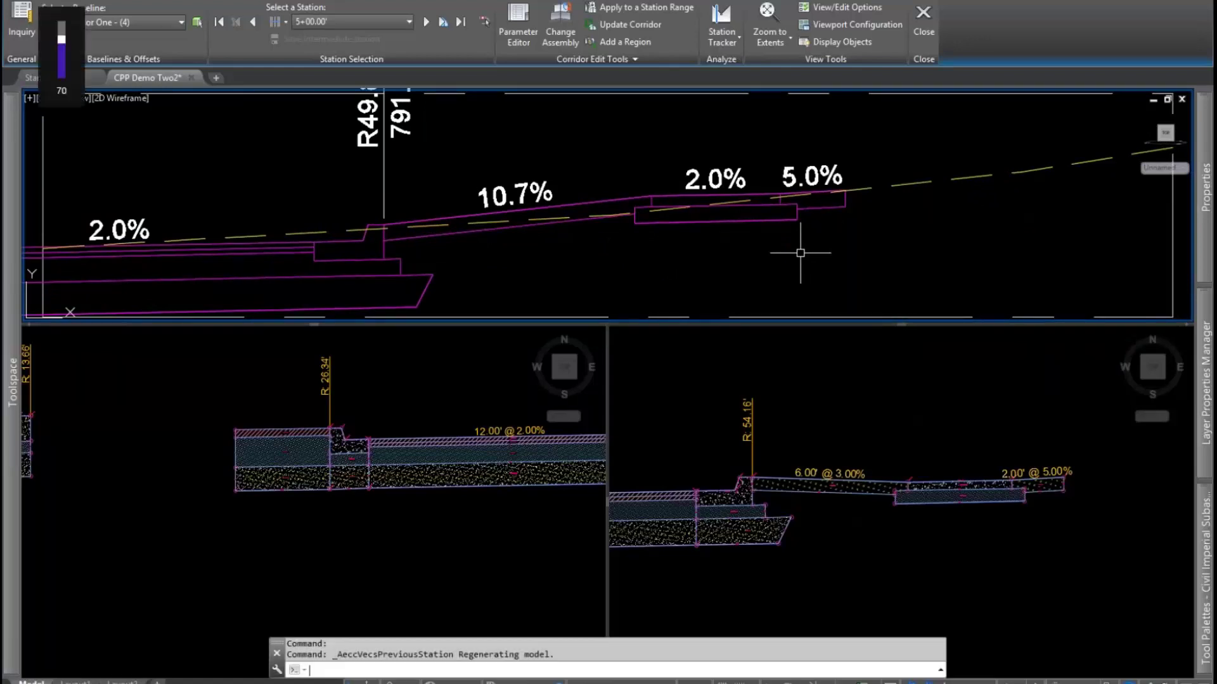
pyautogui.scroll(2, 846, 189)
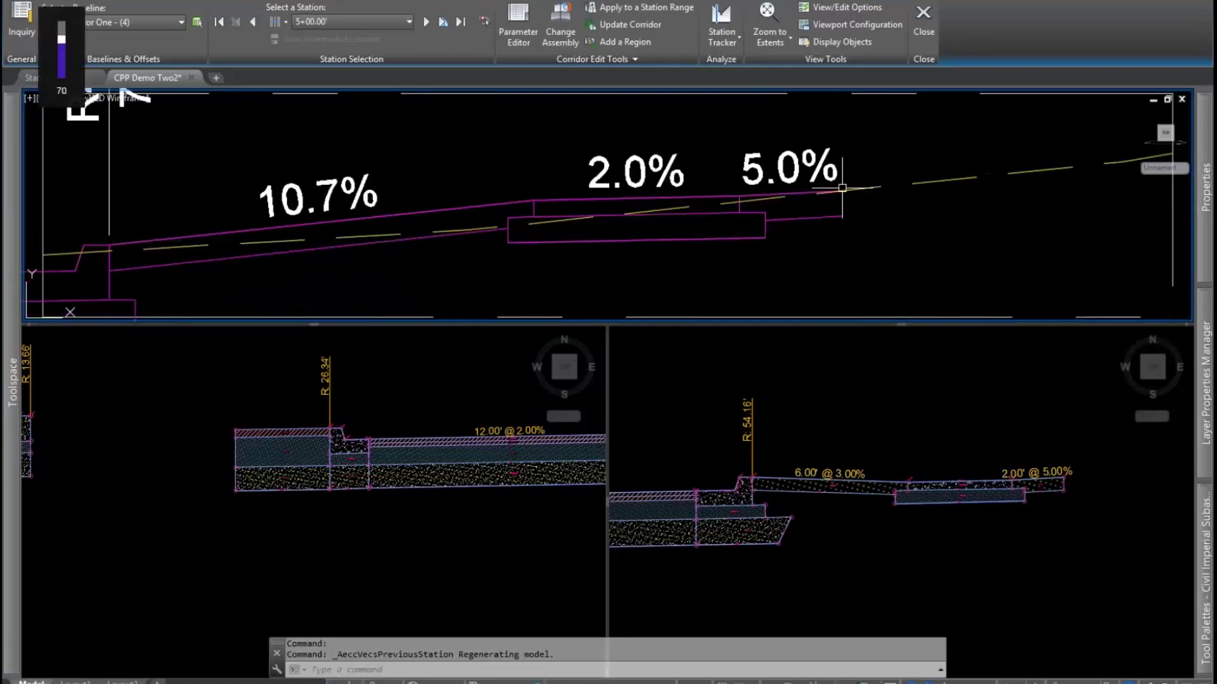
pyautogui.press('XF86AudioRaiseVolume')
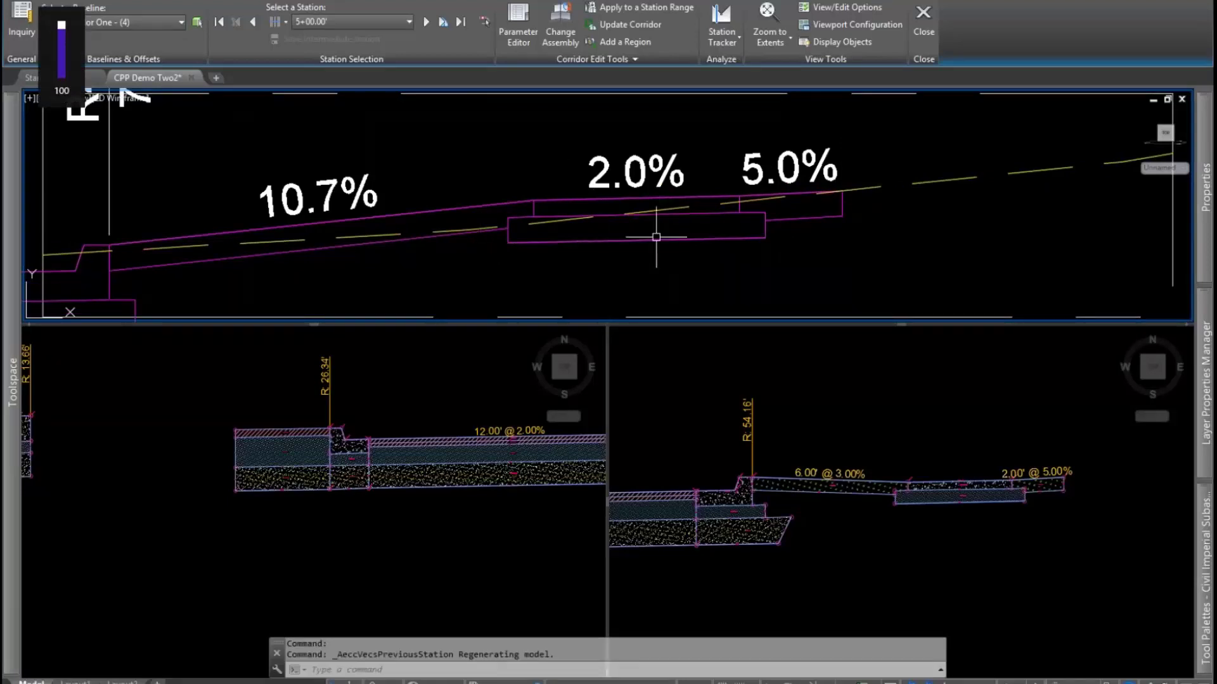
pyautogui.moveTo(652, 263); pyautogui.dragTo(819, 239, button='middle')
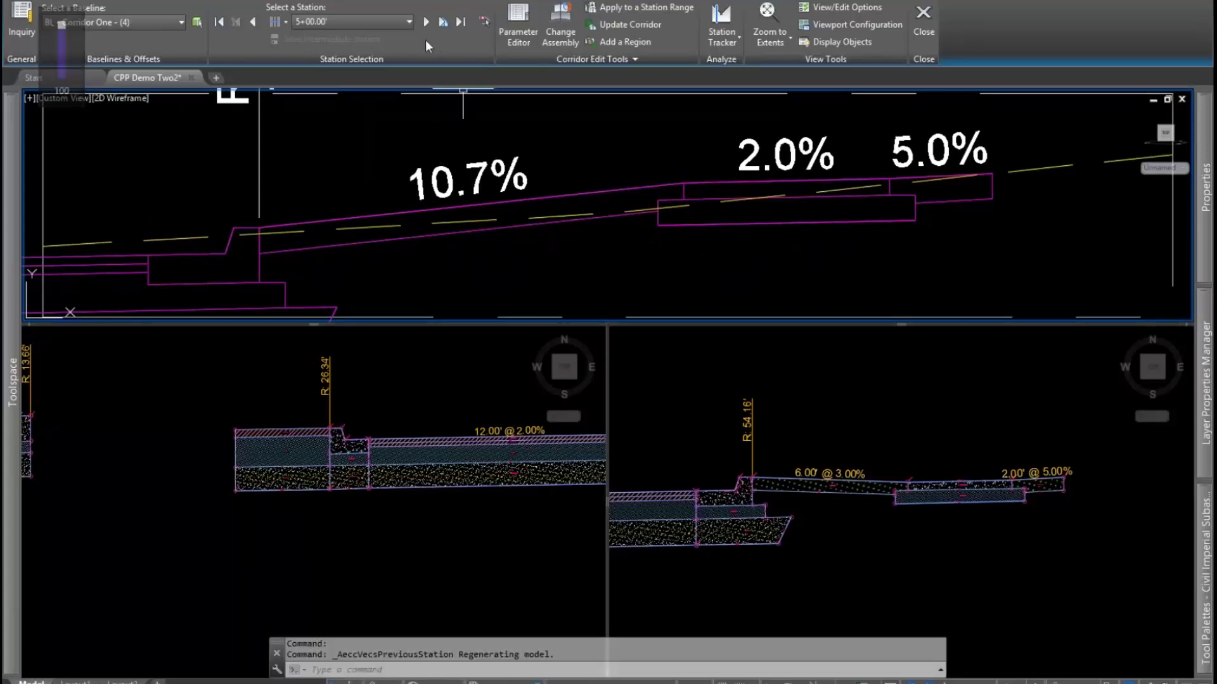
pyautogui.click(966, 444)
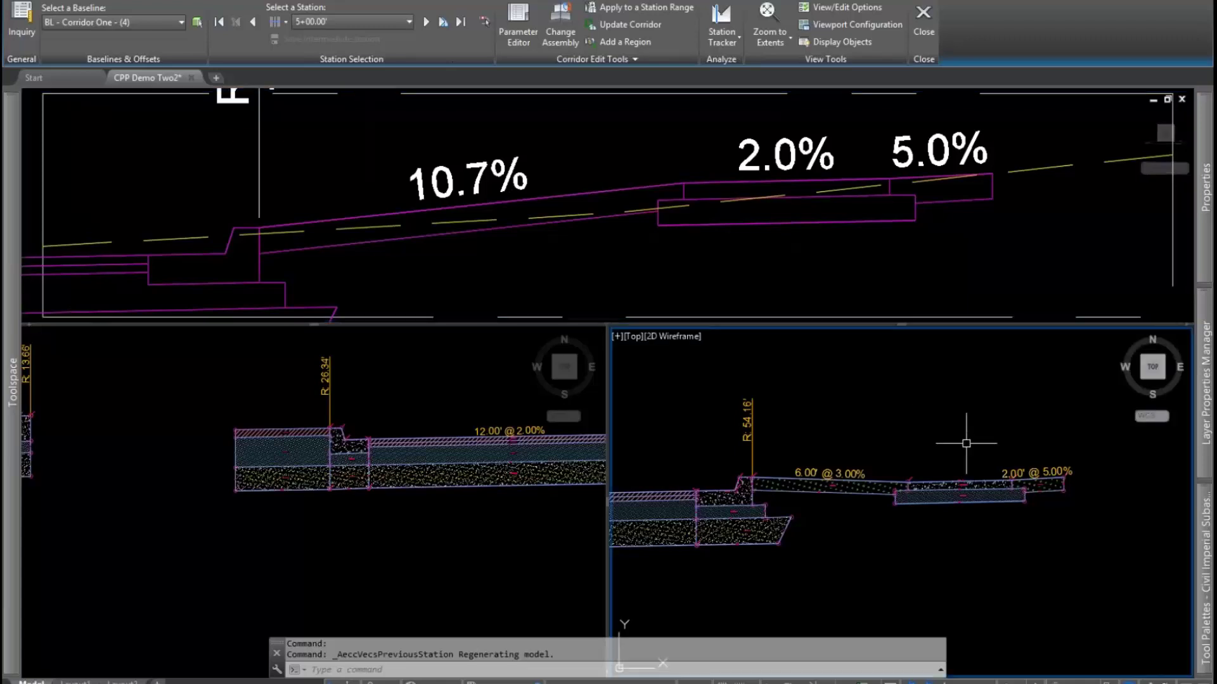
pyautogui.click(967, 488)
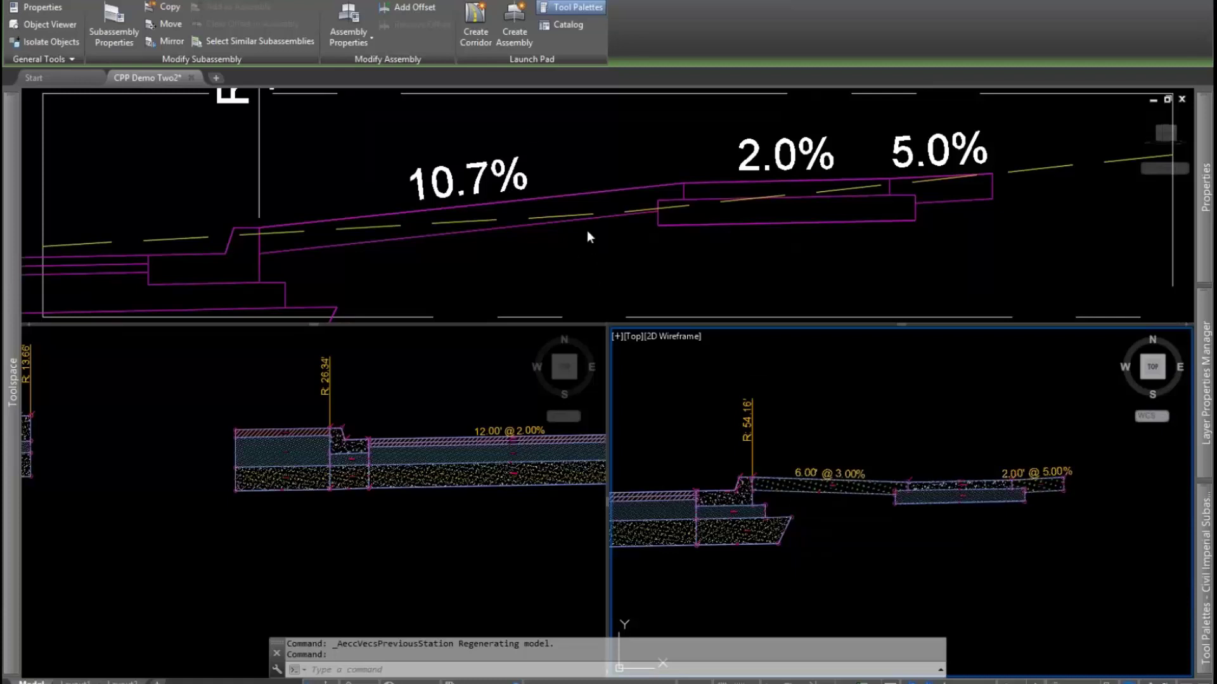
pyautogui.press('Escape')
pyautogui.click(587, 159)
pyautogui.press('Escape')
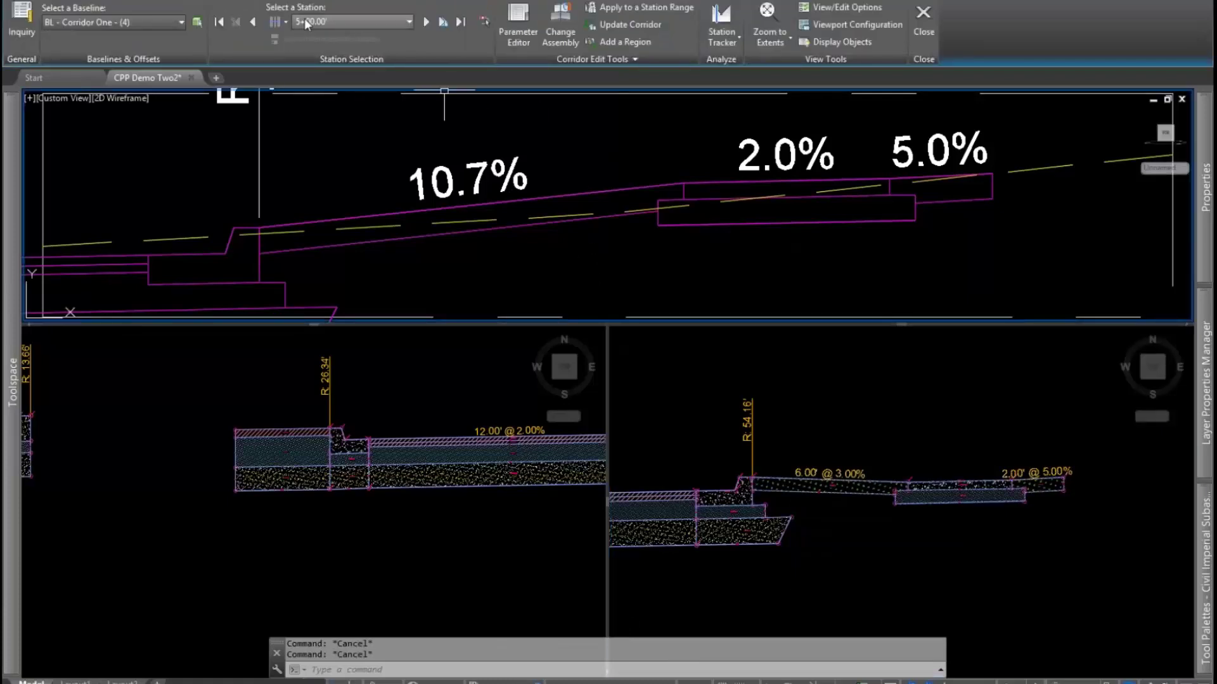
# - Locate the corridor's section line in the plan viewport and step the section back to station 4+15.19
pyautogui.scroll(-10, 437, 383)
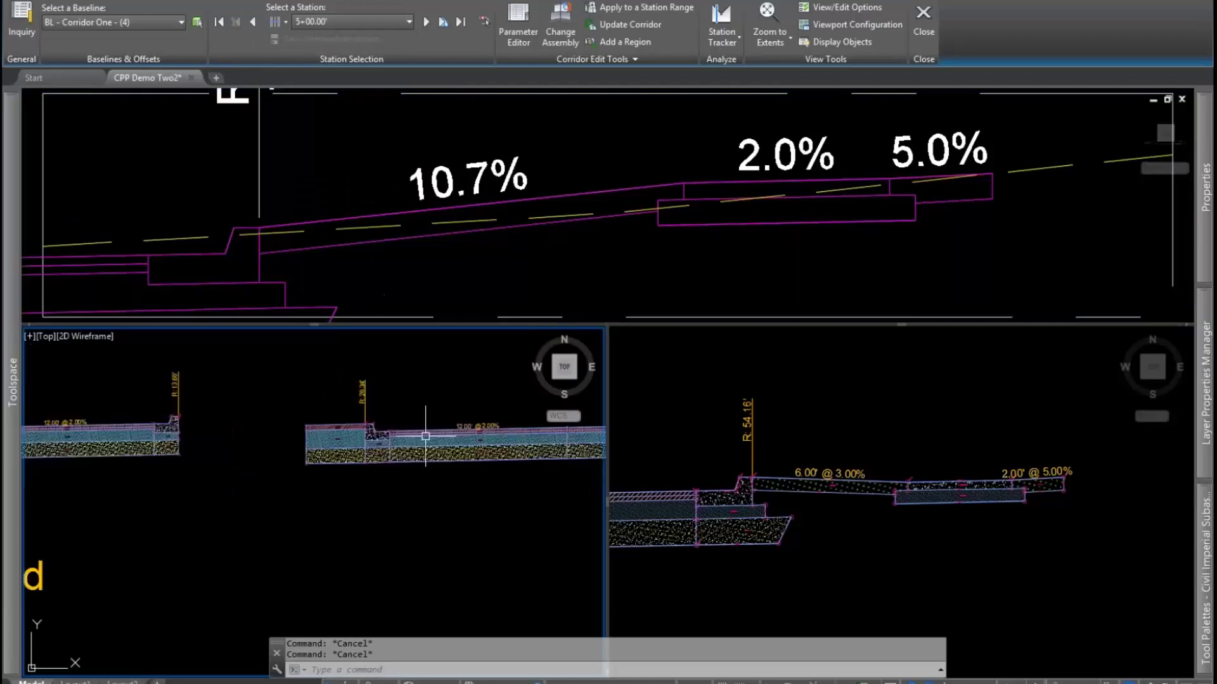
pyautogui.moveTo(270, 447); pyautogui.dragTo(406, 472, button='middle')
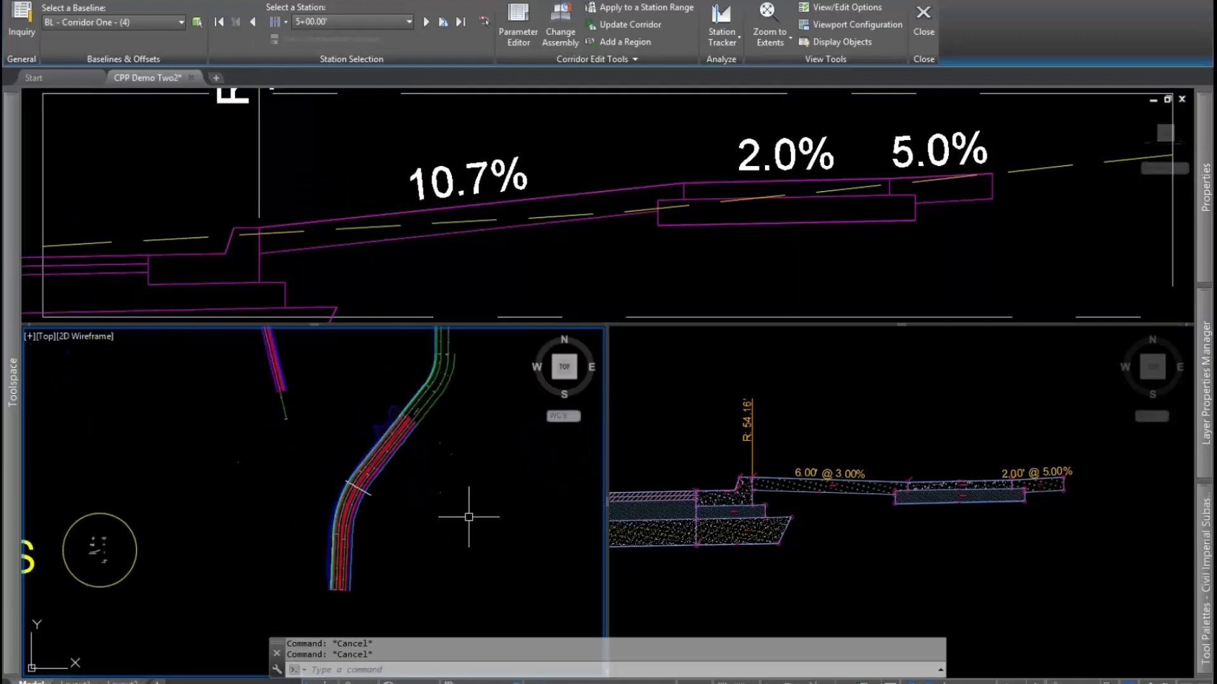
pyautogui.scroll(6, 353, 484)
pyautogui.scroll(-4, 428, 491)
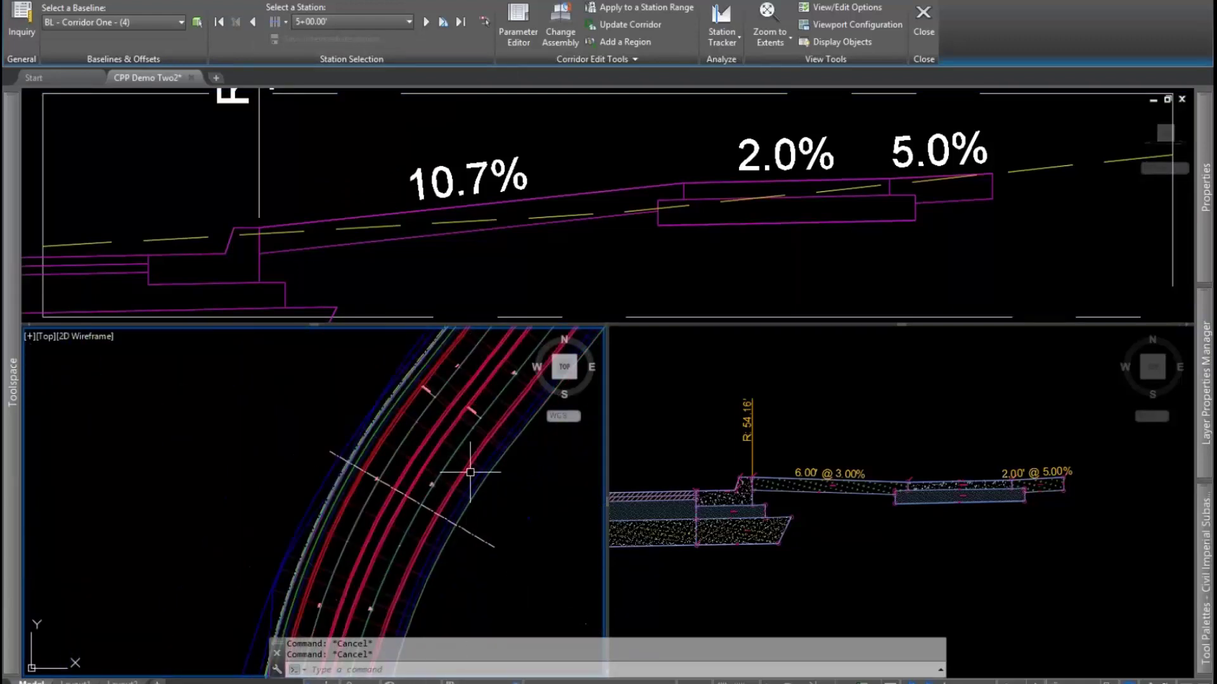
pyautogui.click(256, 26)
pyautogui.click(256, 25)
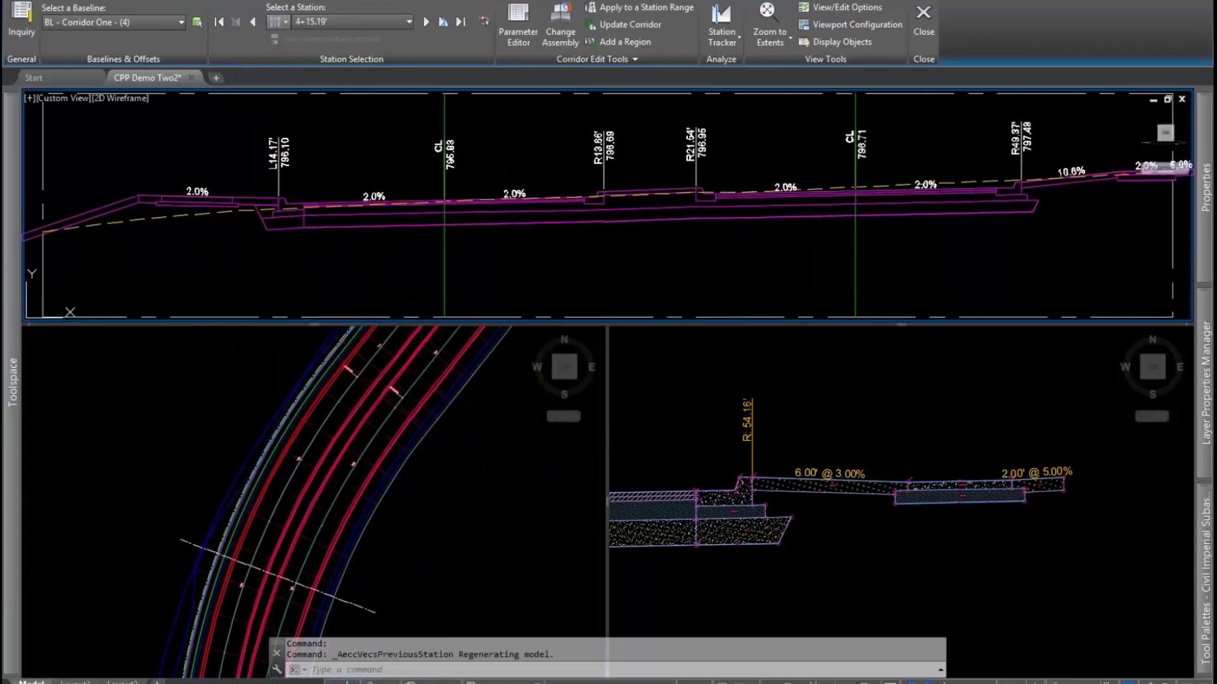
# - Step the section forward to station 5+72.23, watching how the boulevard slope behind the outer curb changes
pyautogui.click(427, 22)
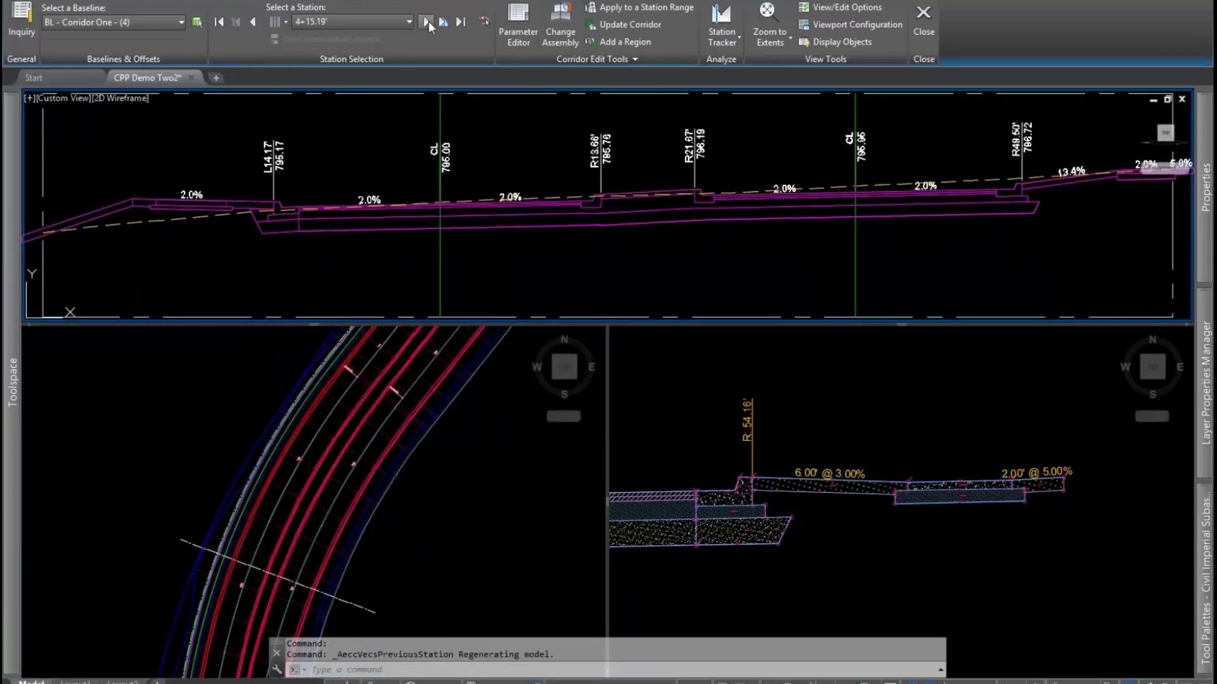
pyautogui.click(427, 22)
pyautogui.click(427, 23)
pyautogui.click(426, 23)
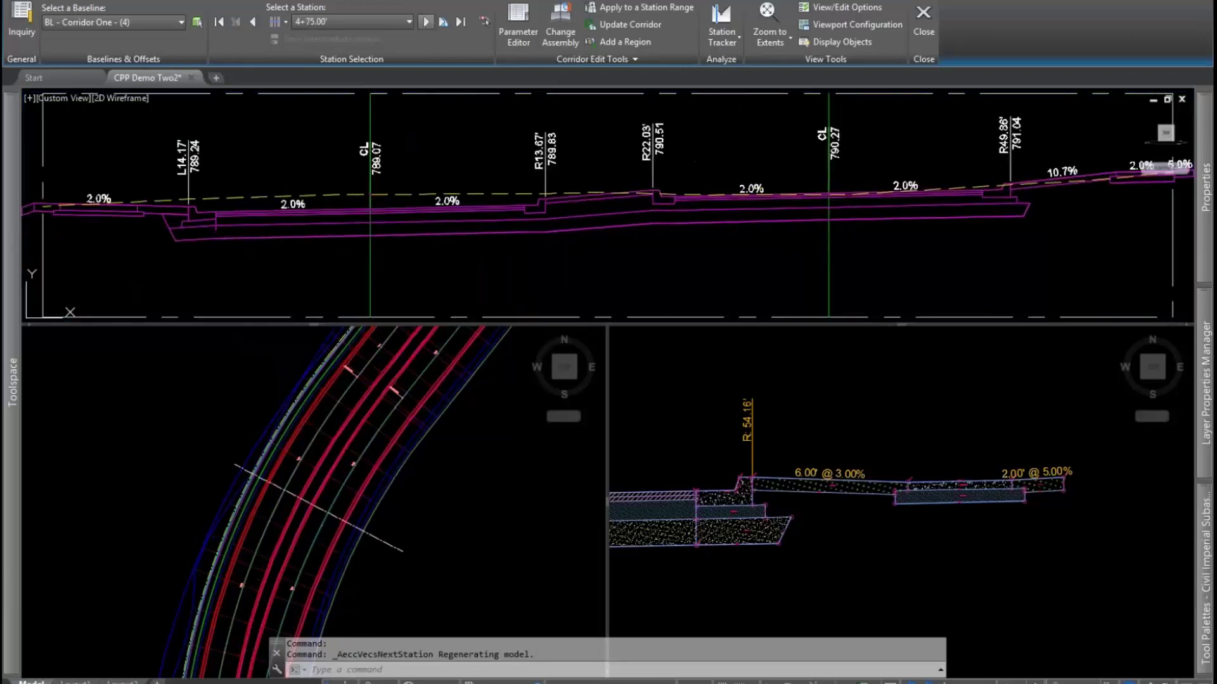
pyautogui.click(427, 22)
pyautogui.click(427, 22)
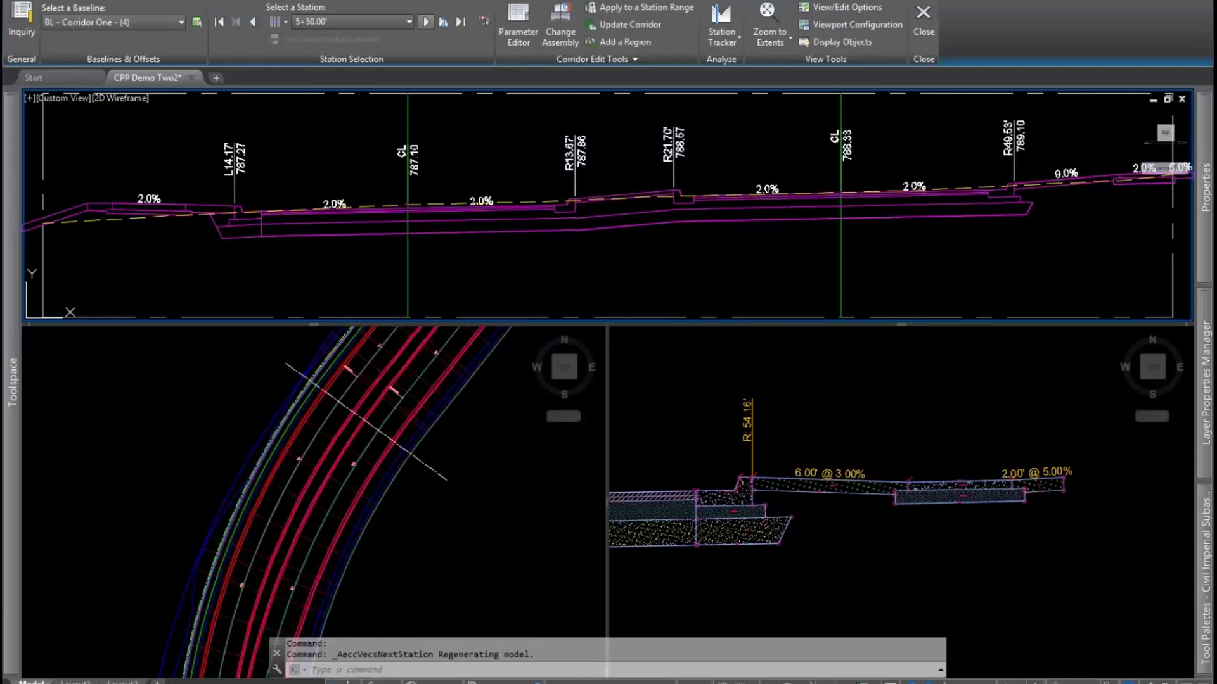
pyautogui.click(426, 22)
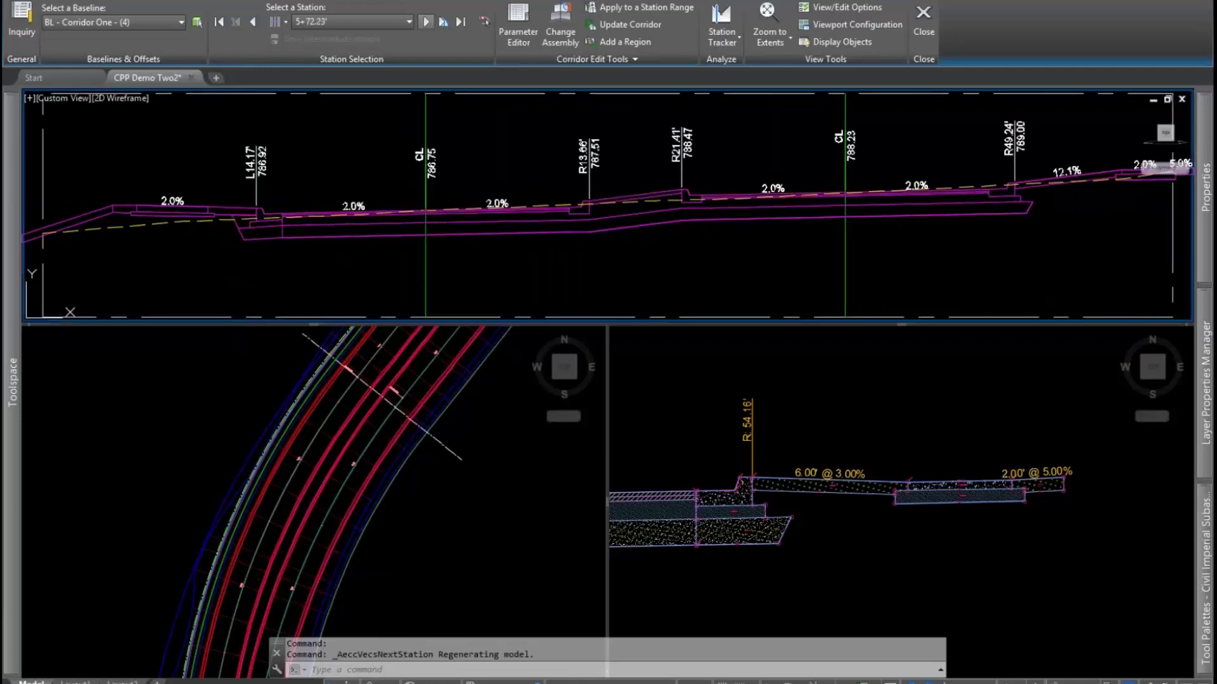
# - Select the SidewalkWithBoulevardFromROW subassembly in the Divided assembly and review its sidewalk, boulevard and code parameters
pyautogui.click(942, 443)
pyautogui.scroll(2, 964, 501)
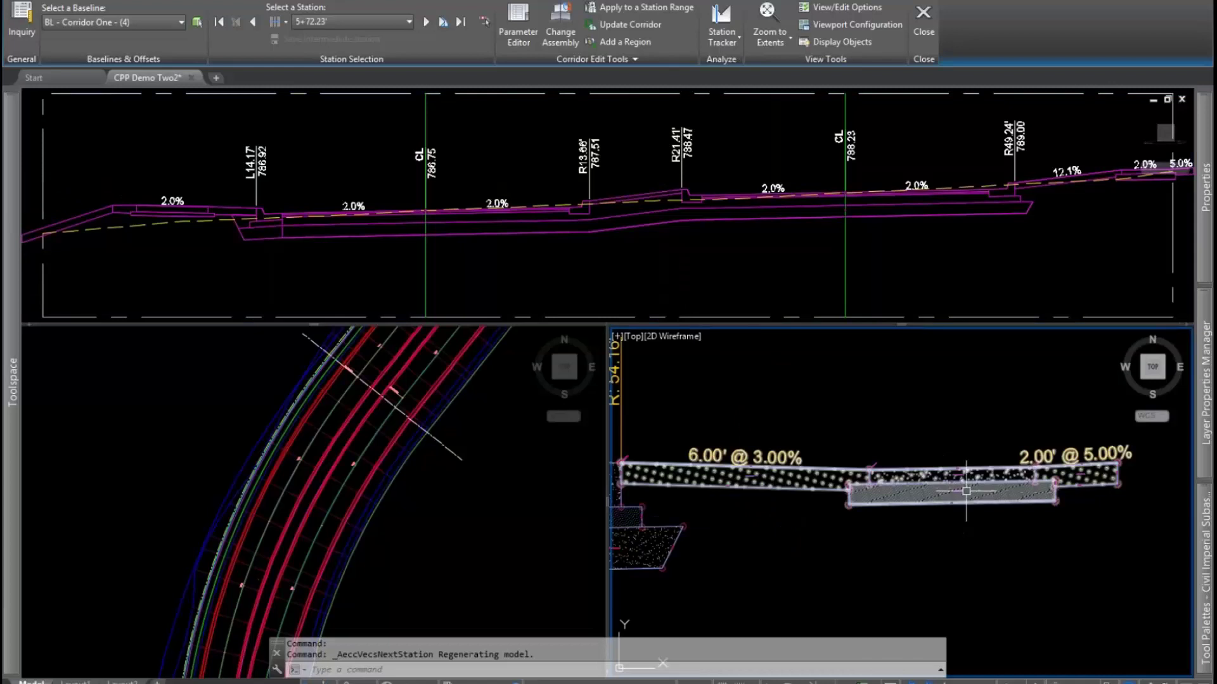
pyautogui.click(966, 487)
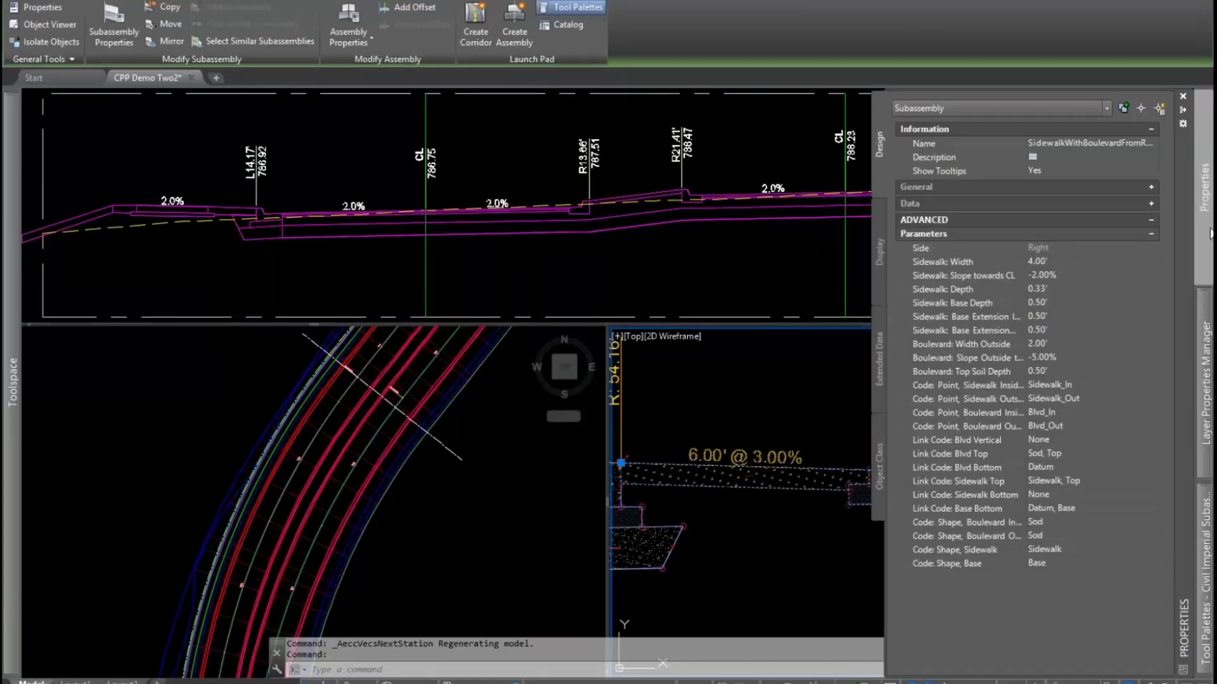
pyautogui.moveTo(1206, 380)
pyautogui.moveTo(1205, 190)
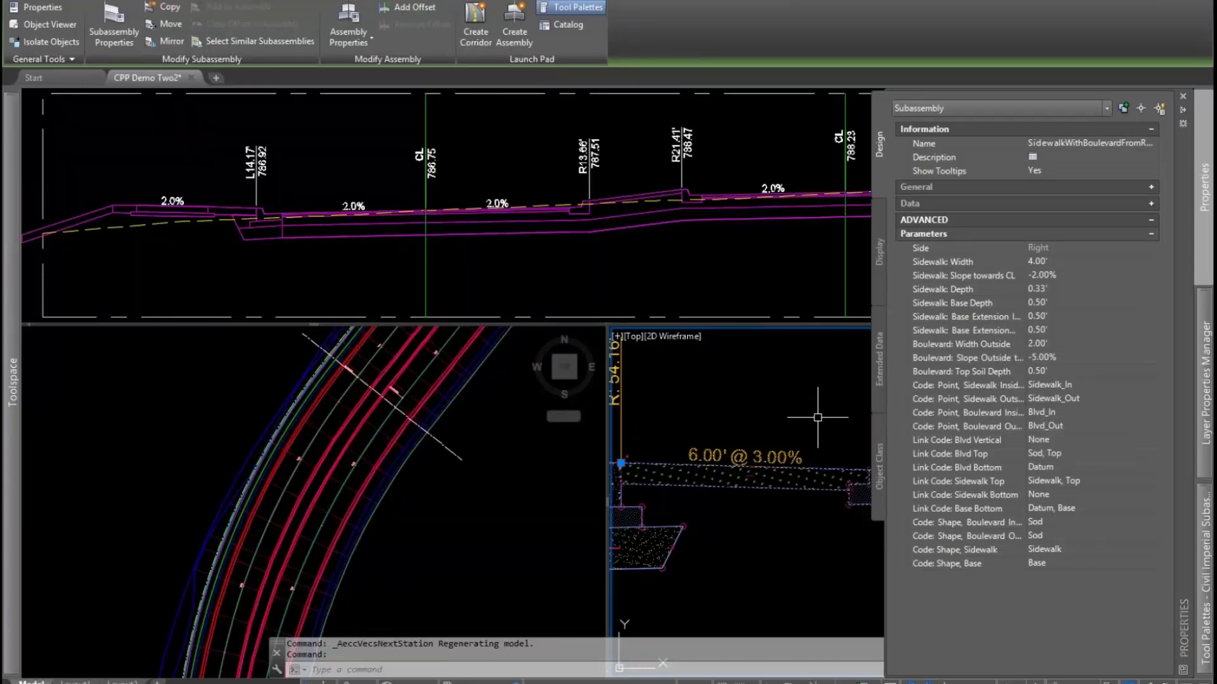
# - Compare the joint between sidewalk base and outside boulevard in the assembly with the same joint in the corridor section
pyautogui.moveTo(814, 412); pyautogui.dragTo(666, 422, button='middle')
pyautogui.scroll(4, 701, 535)
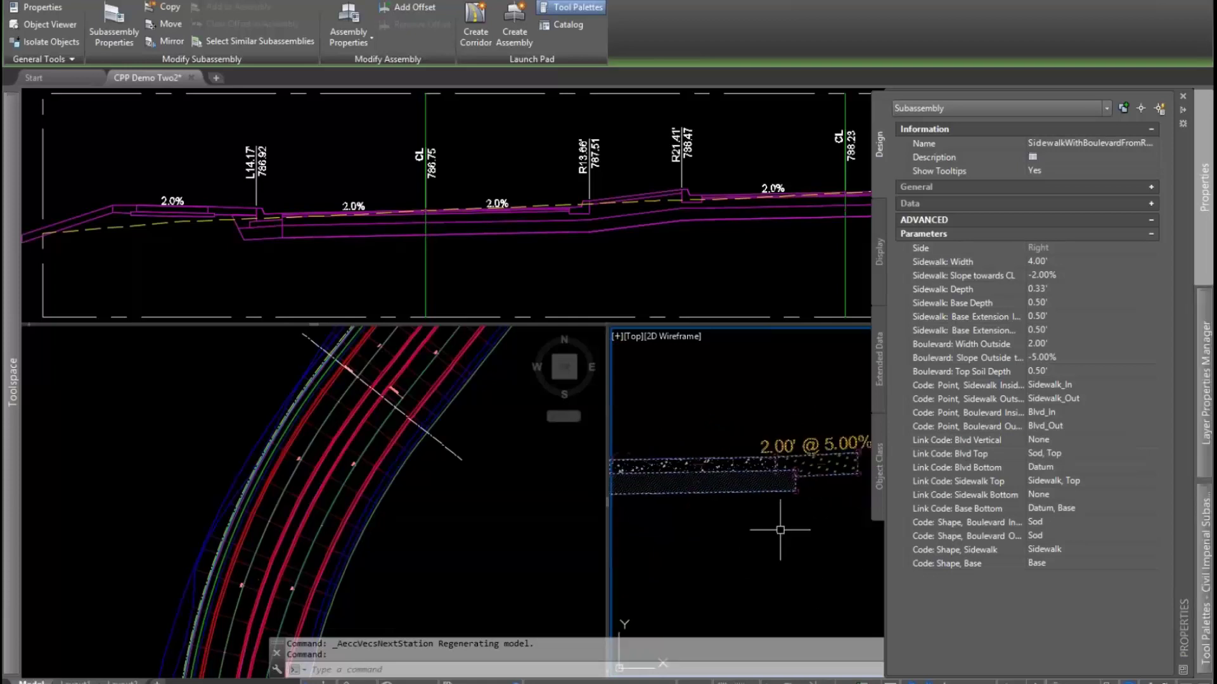
pyautogui.scroll(2, 792, 492)
pyautogui.scroll(2, 786, 492)
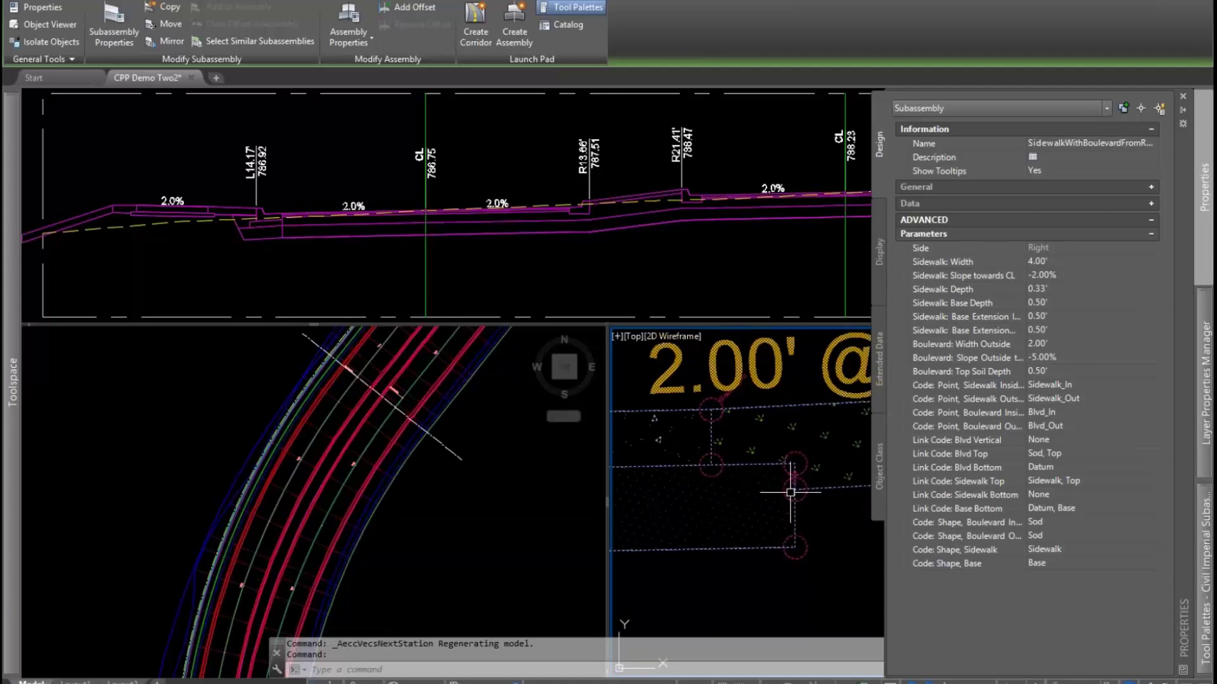
pyautogui.click(785, 275)
pyautogui.moveTo(784, 274)
pyautogui.mouseDown(button='middle')
pyautogui.moveTo(646, 253)
pyautogui.moveTo(476, 252)
pyautogui.mouseUp(button='middle')
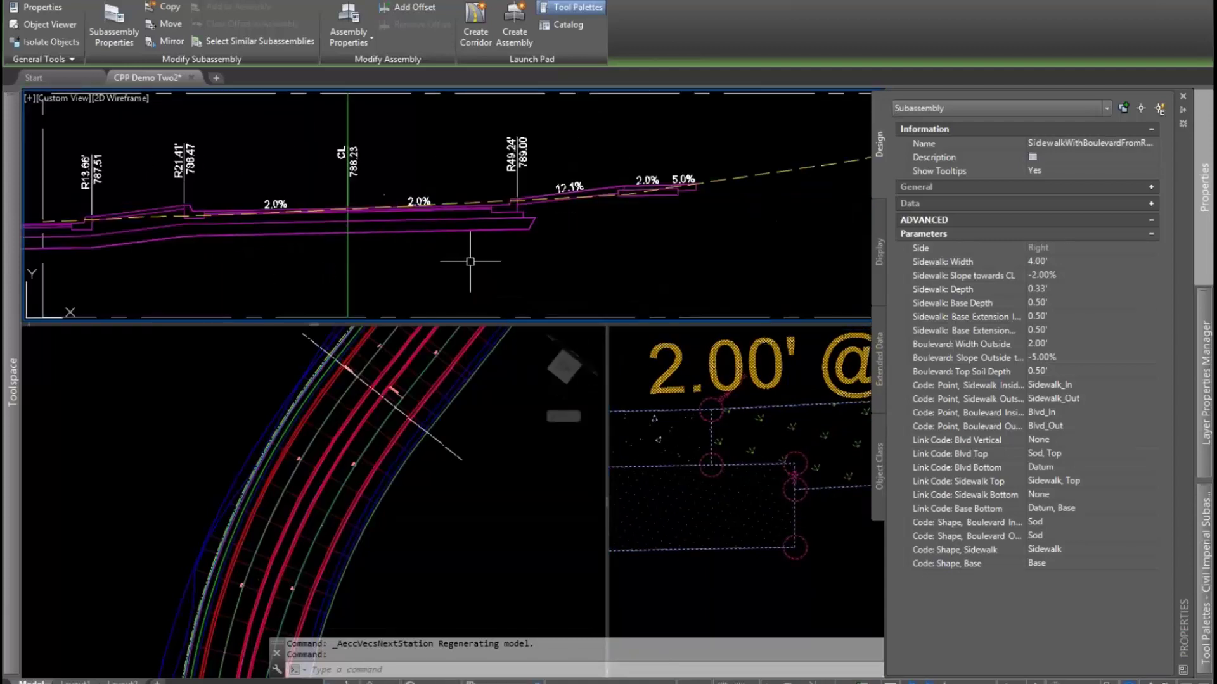
pyautogui.scroll(6, 678, 198)
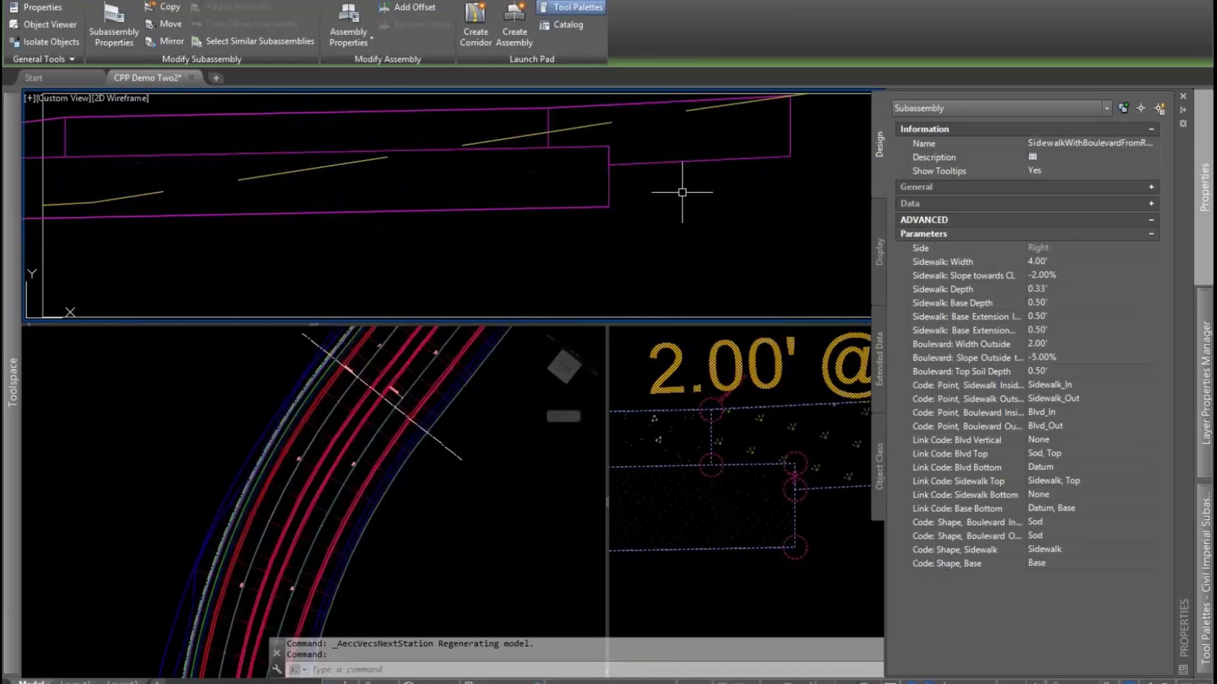
pyautogui.scroll(-5, 764, 227)
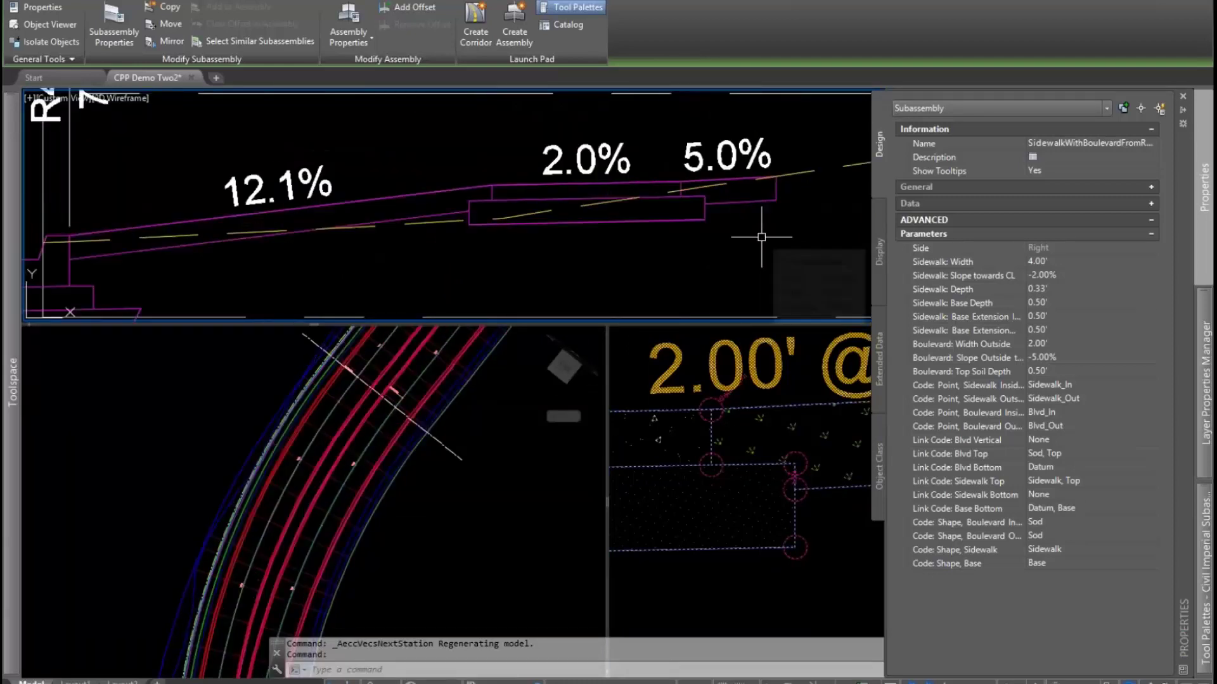
# - Clear the subassembly selection and inspect the East ROW feature line along the corridor's outer edge in plan
pyautogui.click(762, 601)
pyautogui.press('Escape')
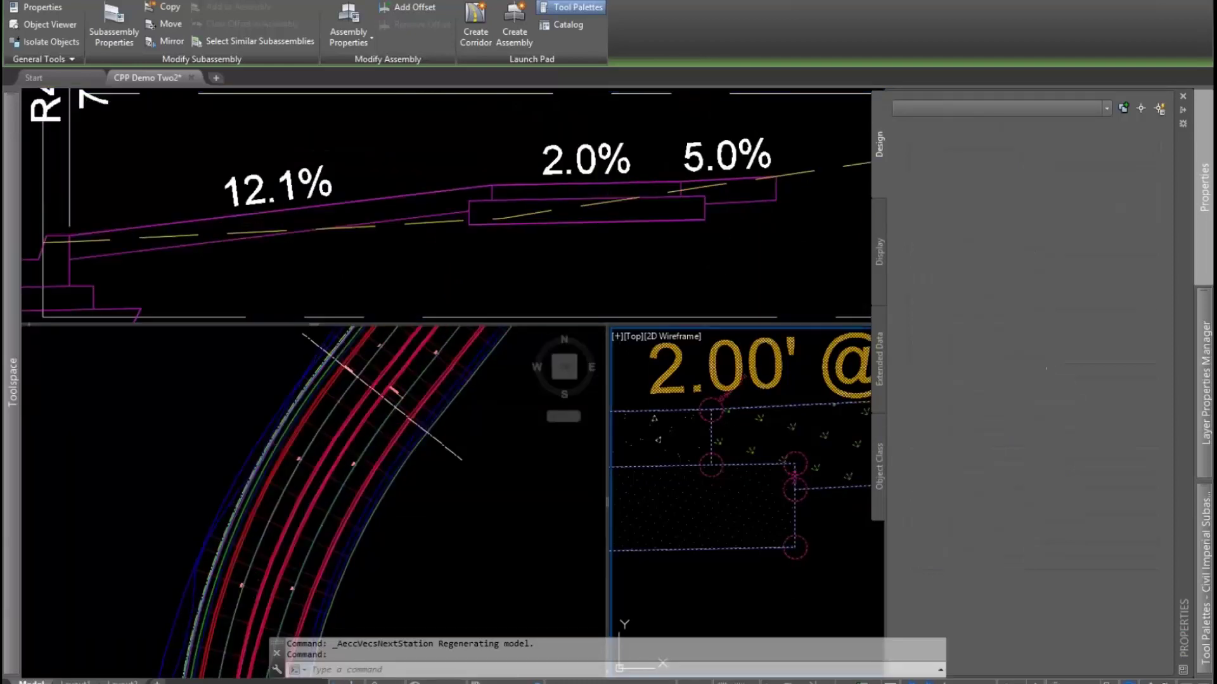
pyautogui.scroll(-5, 777, 463)
pyautogui.scroll(-3, 777, 463)
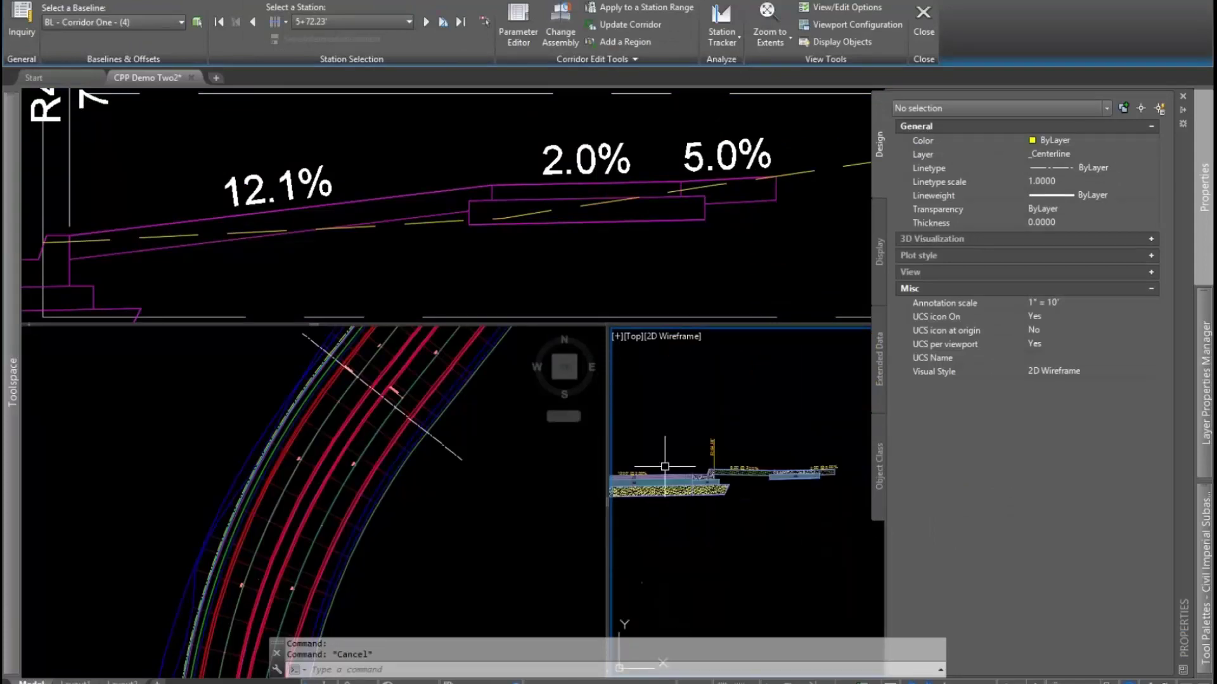
pyautogui.click(437, 425)
pyautogui.click(439, 421)
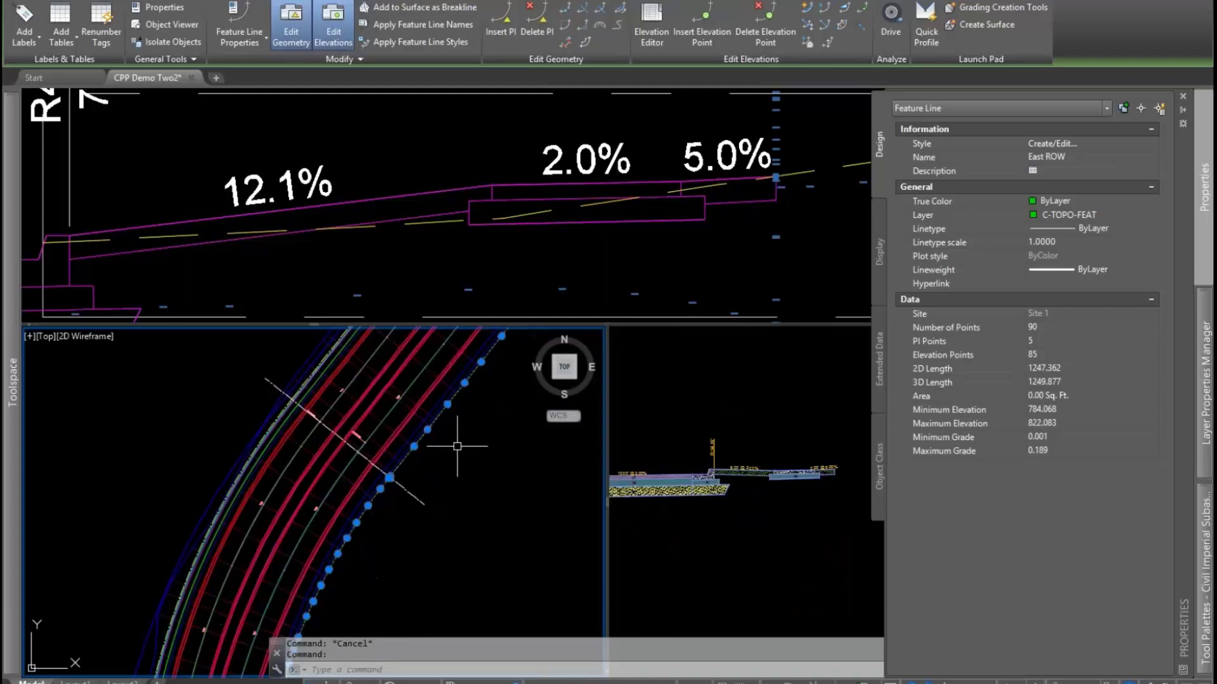
pyautogui.press('Escape')
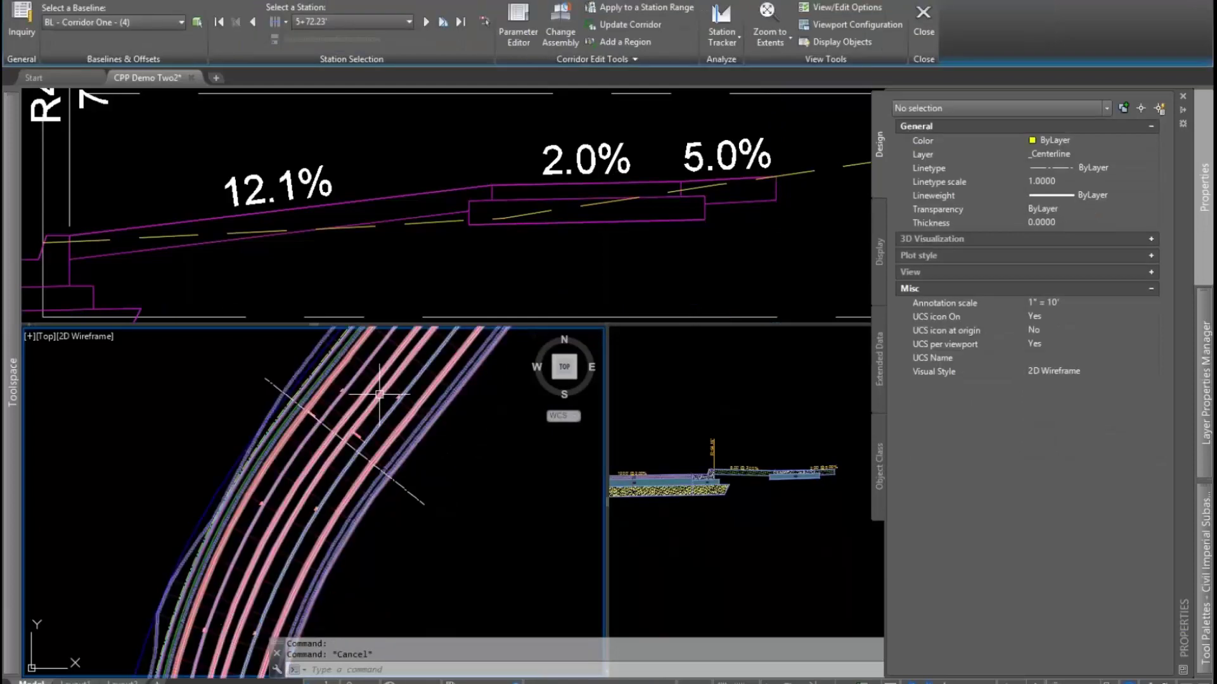
# - Open the target mapping for the DIVIDED corridor region and highlight the boulevard outside edge offset target
pyautogui.click(385, 406)
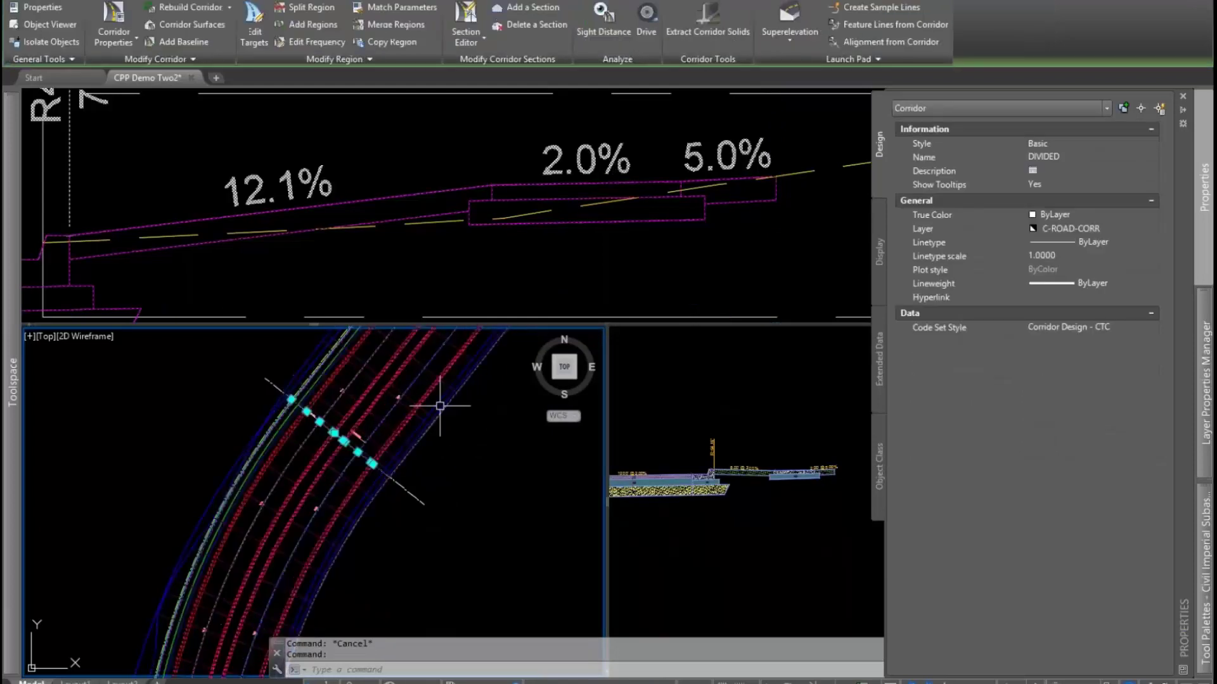
pyautogui.click(254, 28)
pyautogui.click(311, 483)
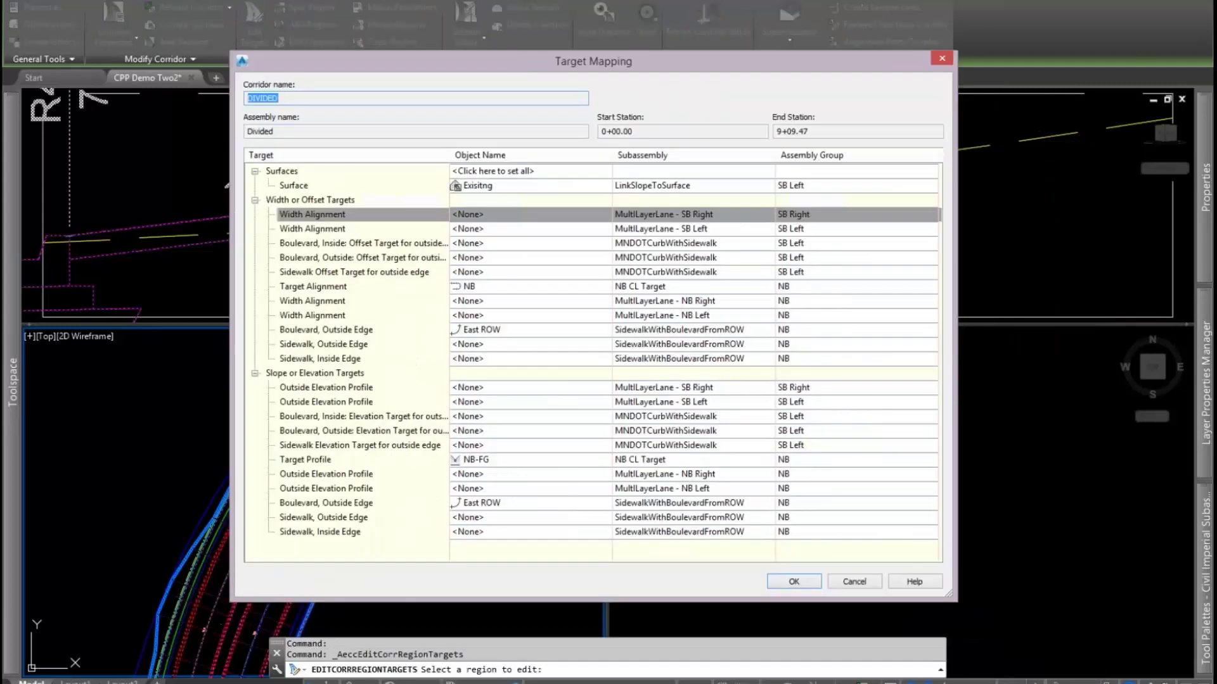
pyautogui.click(325, 330)
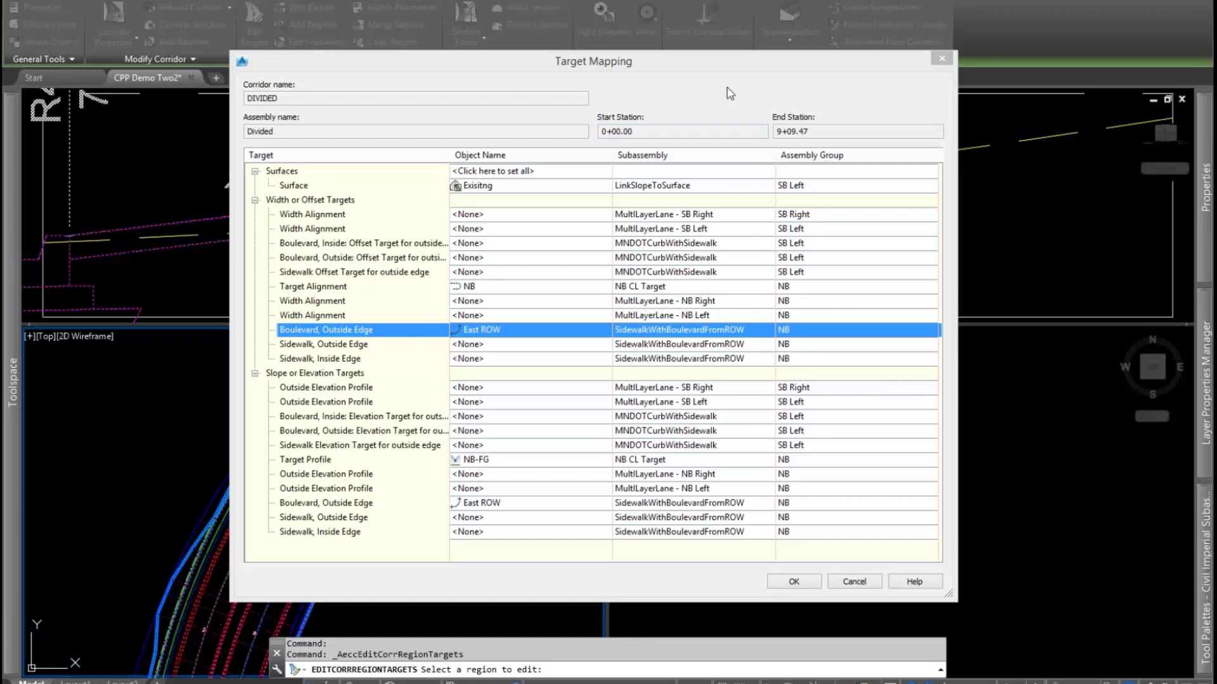
# - Move the Target Mapping dialog aside to examine the boulevard's outer edge in section, then bring it back to review the East ROW targets
pyautogui.moveTo(672, 71); pyautogui.dragTo(643, 66)
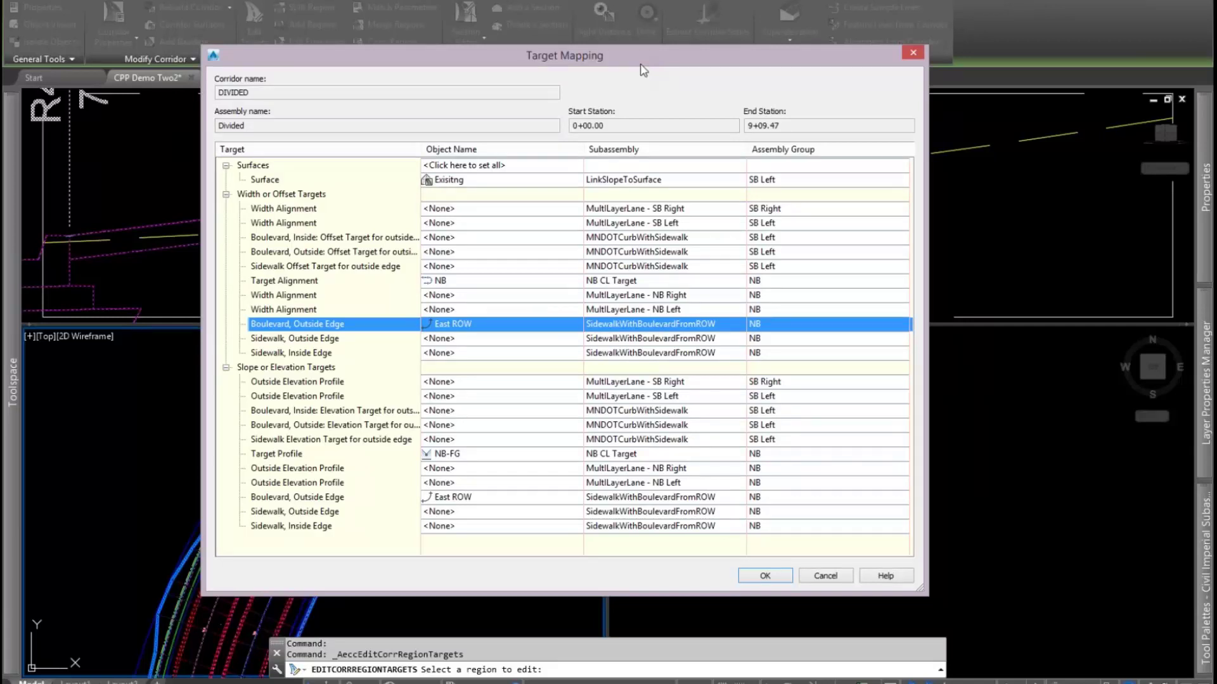
pyautogui.moveTo(645, 56); pyautogui.dragTo(527, 592)
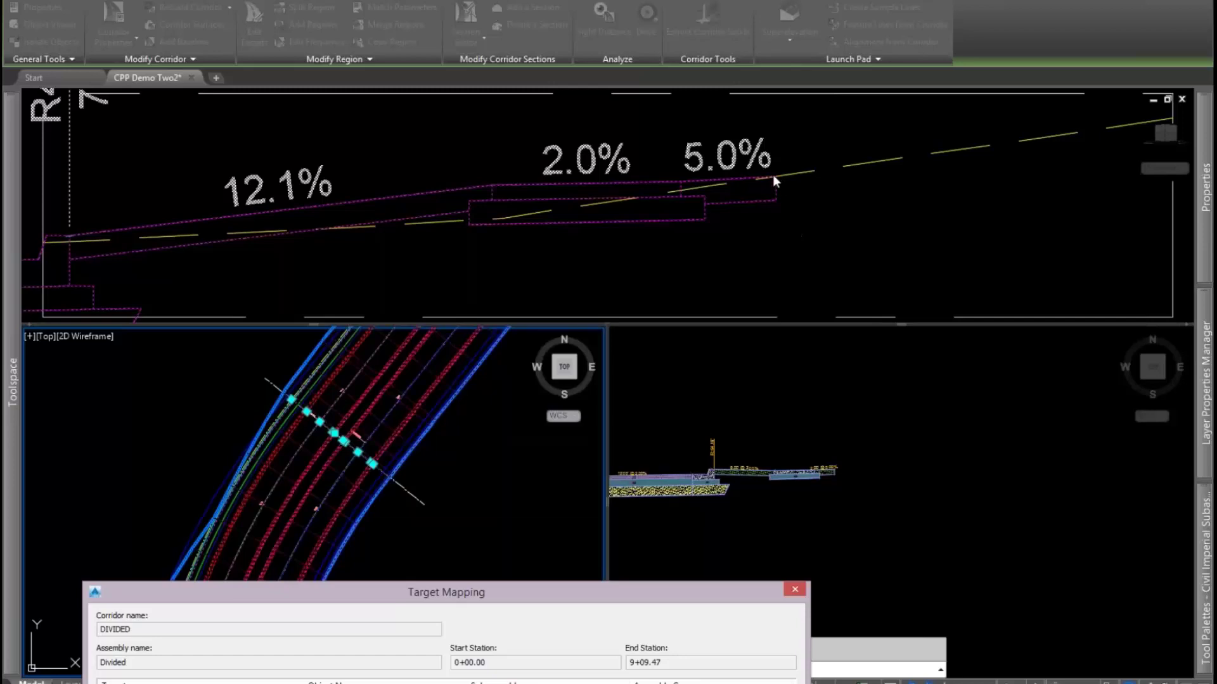
pyautogui.moveTo(602, 583); pyautogui.dragTo(923, 43)
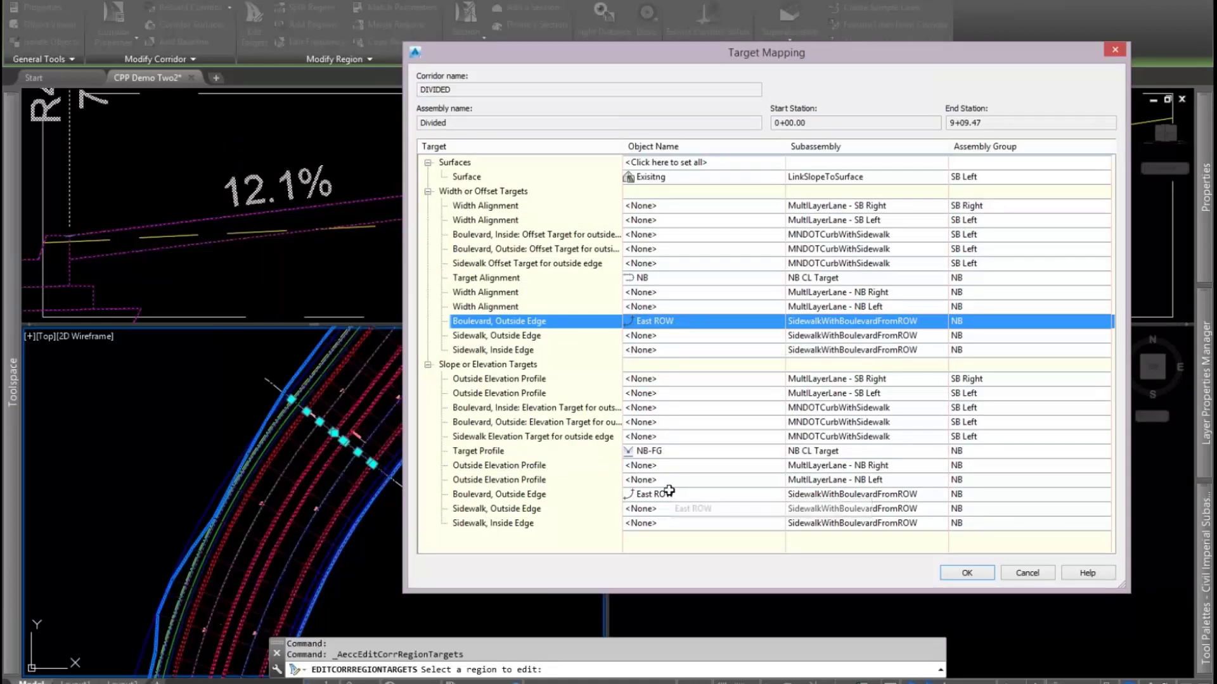
# - Check which entity the boulevard outside edge elevation target uses, close the target mapping, and end the region target command
pyautogui.click(593, 495)
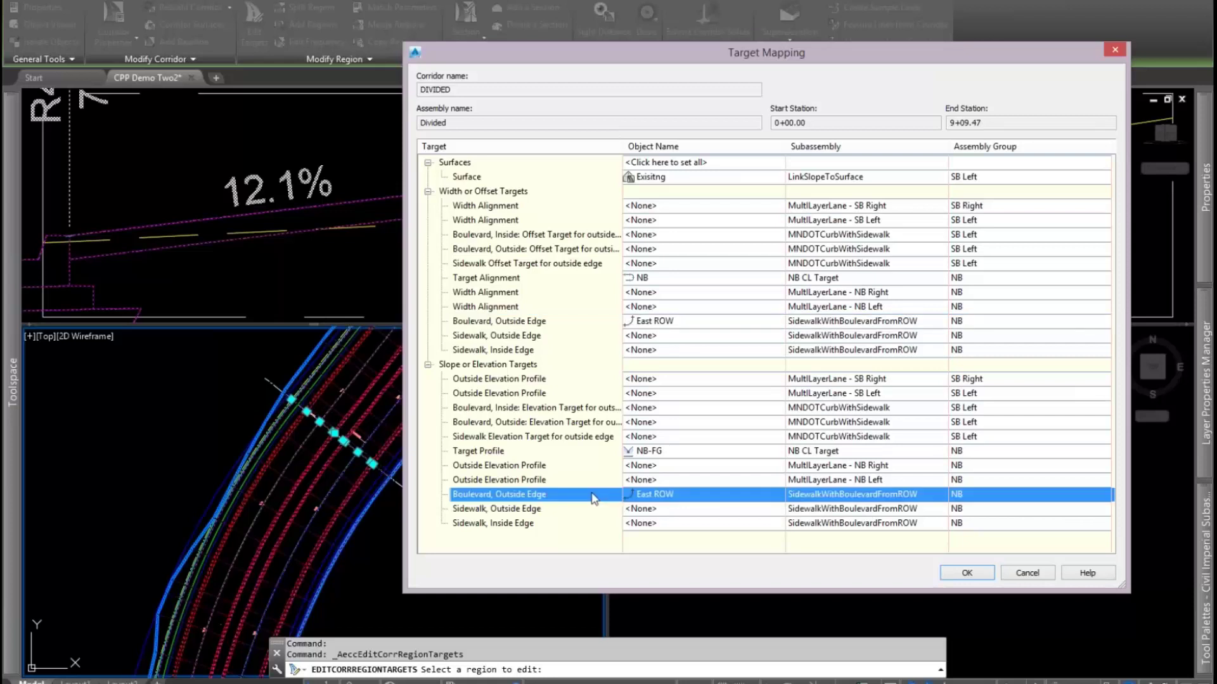
pyautogui.click(663, 496)
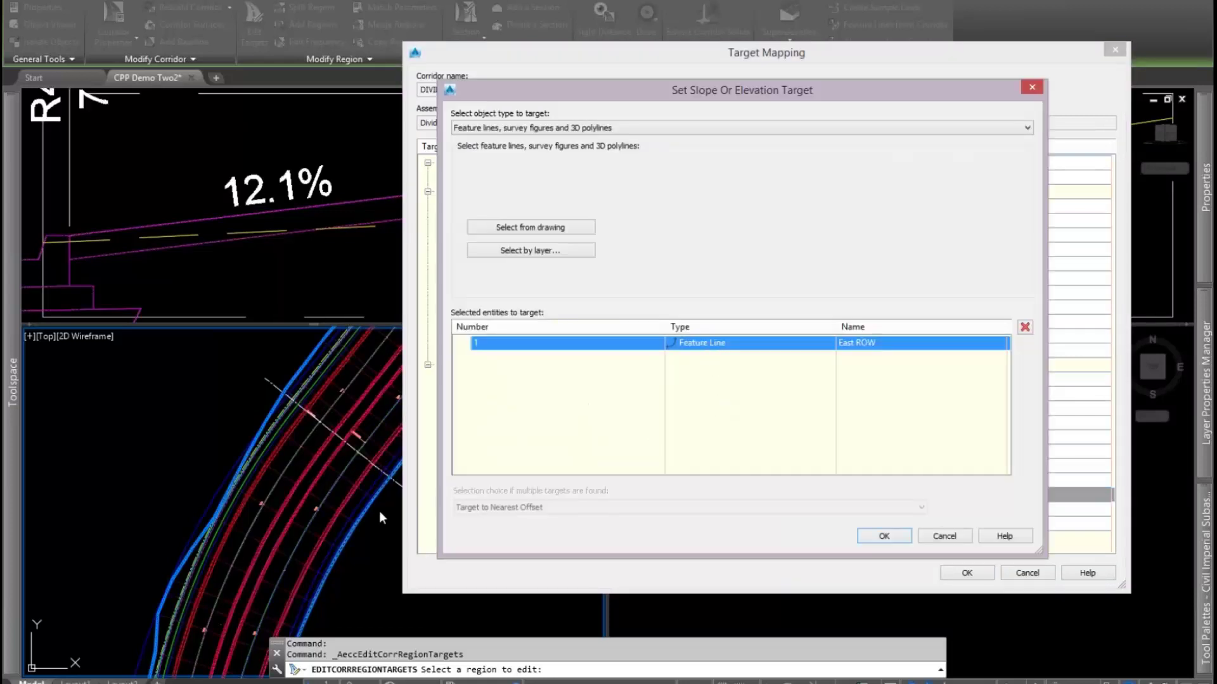
pyautogui.click(944, 534)
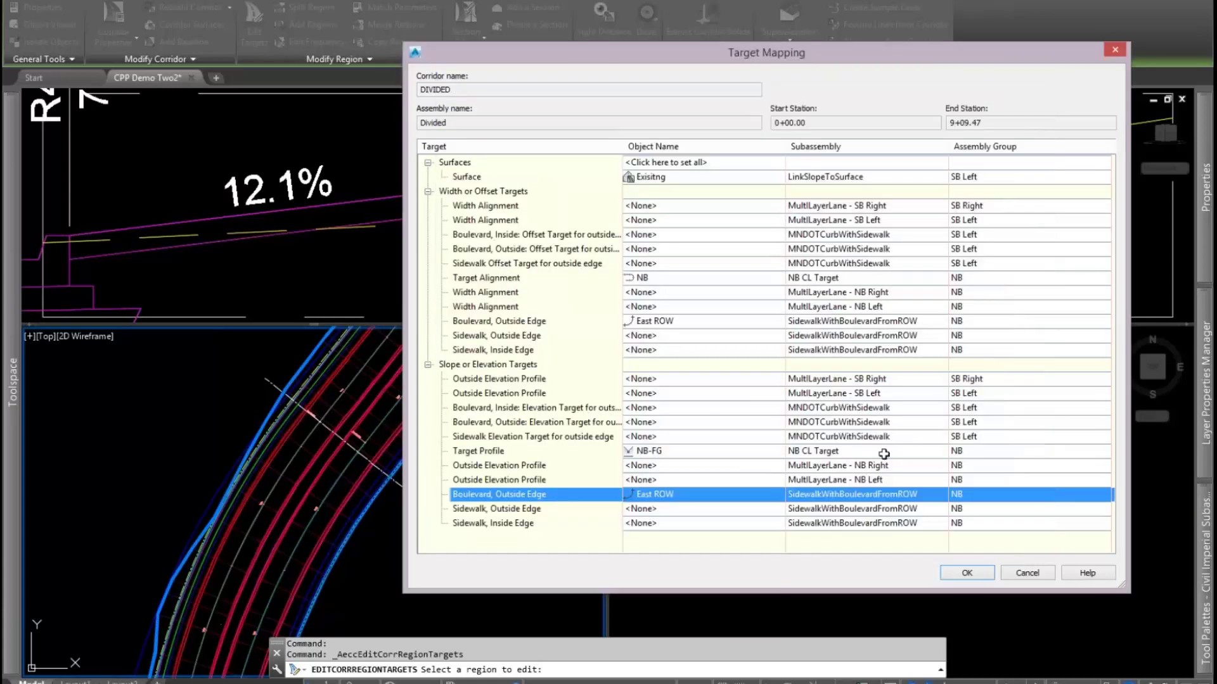
pyautogui.click(964, 574)
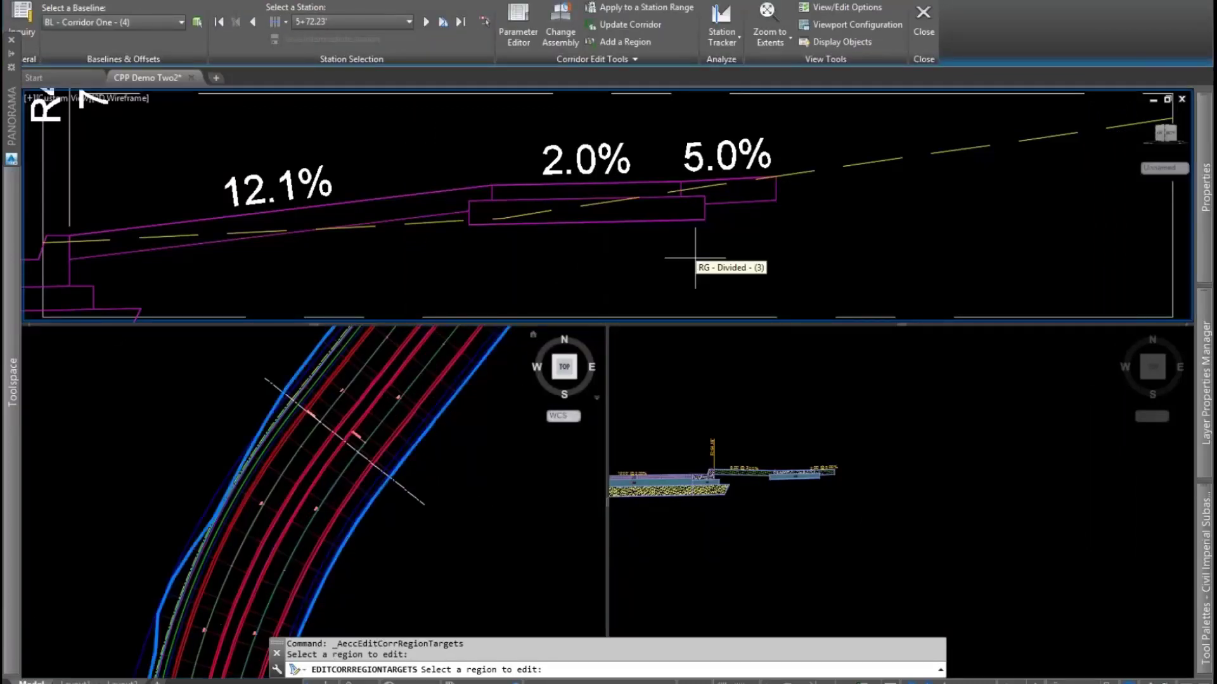
pyautogui.press('Escape')
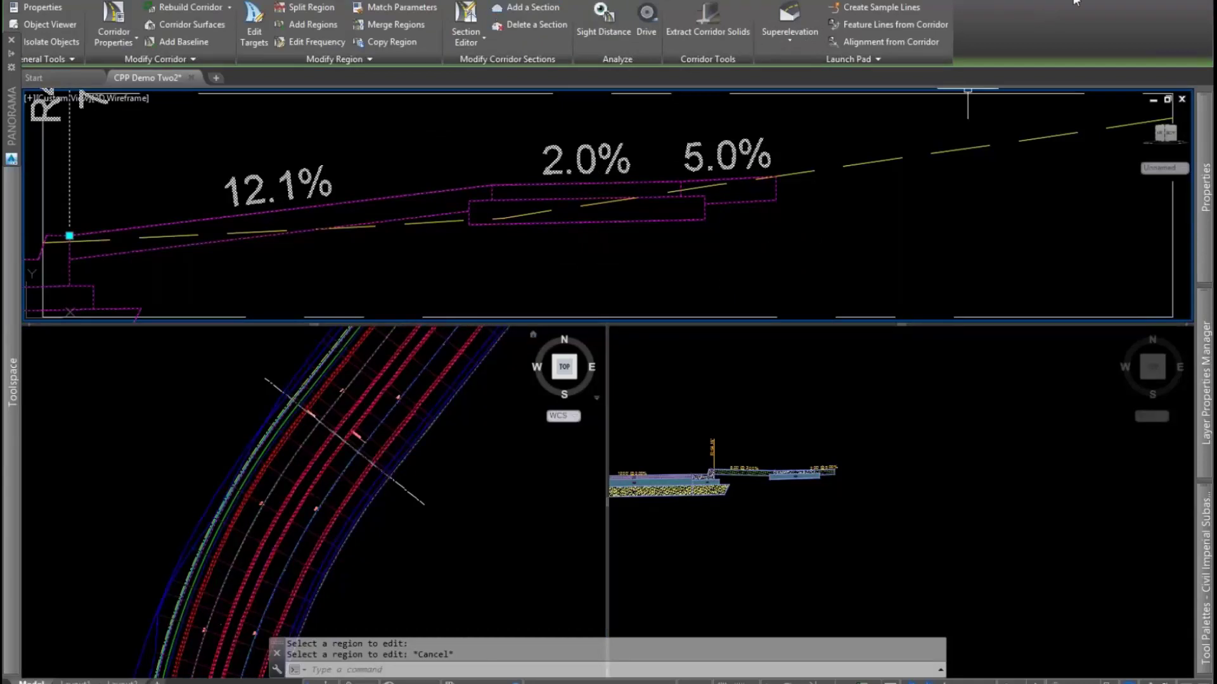
# - Step the section view forward station by station to 6+00.00 and clear the corridor selection
pyautogui.click(426, 23)
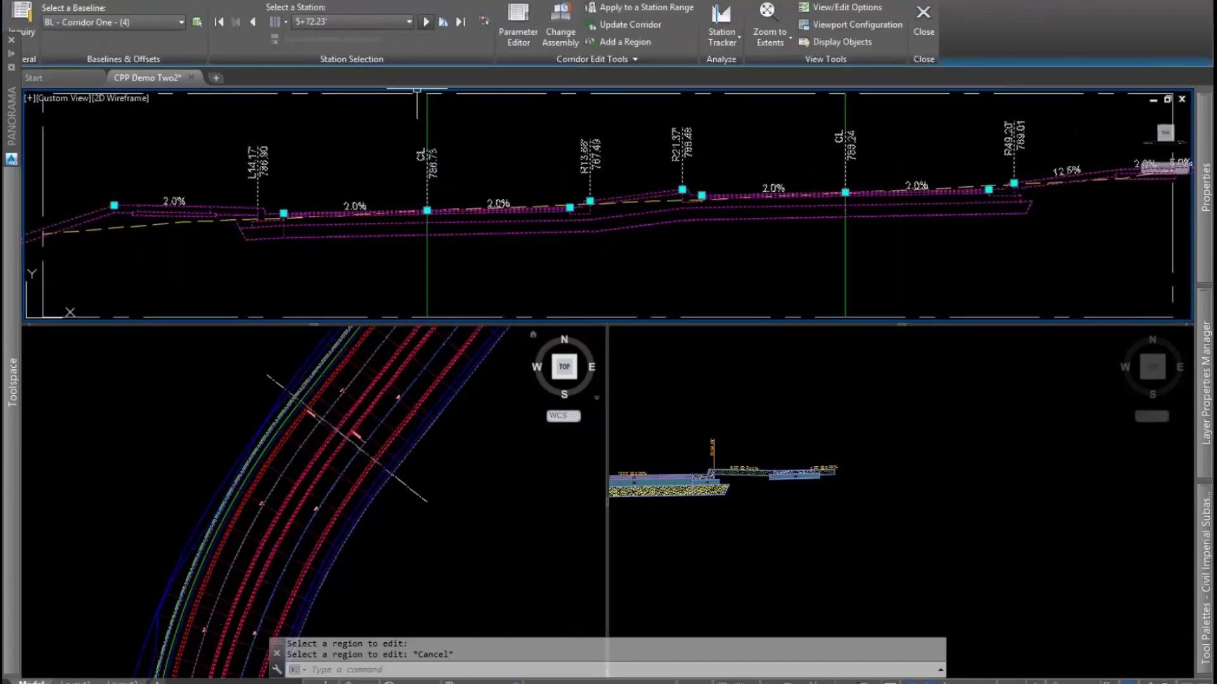
pyautogui.click(426, 23)
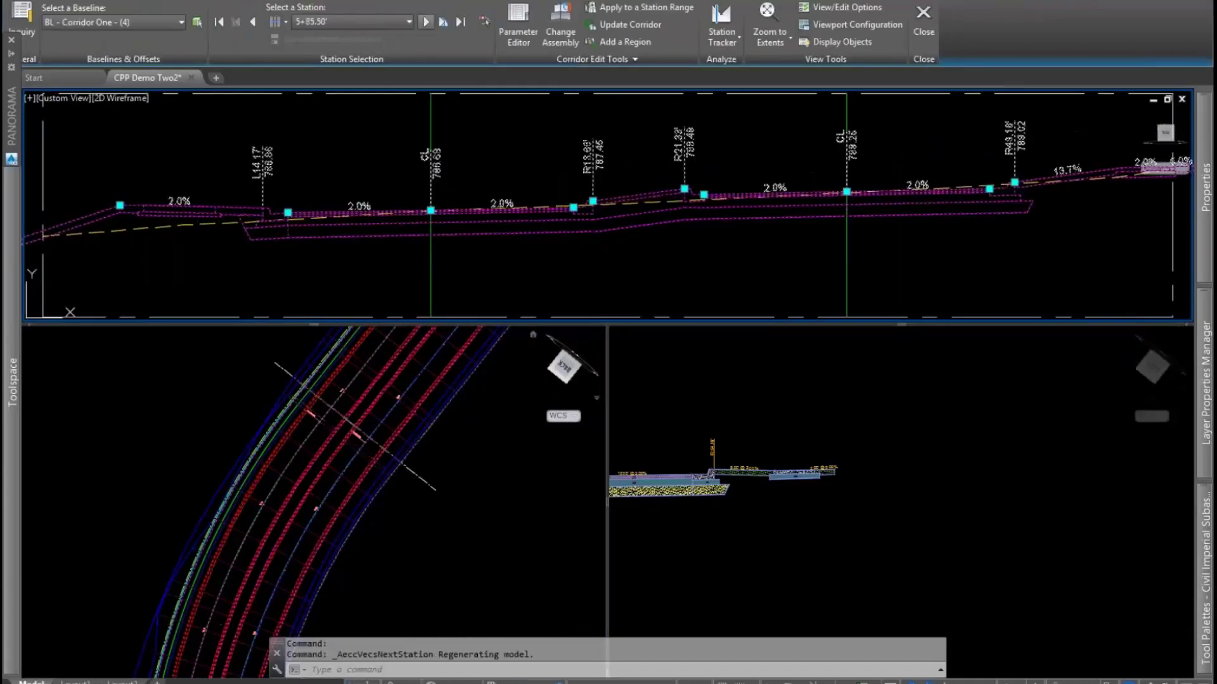
pyautogui.click(426, 22)
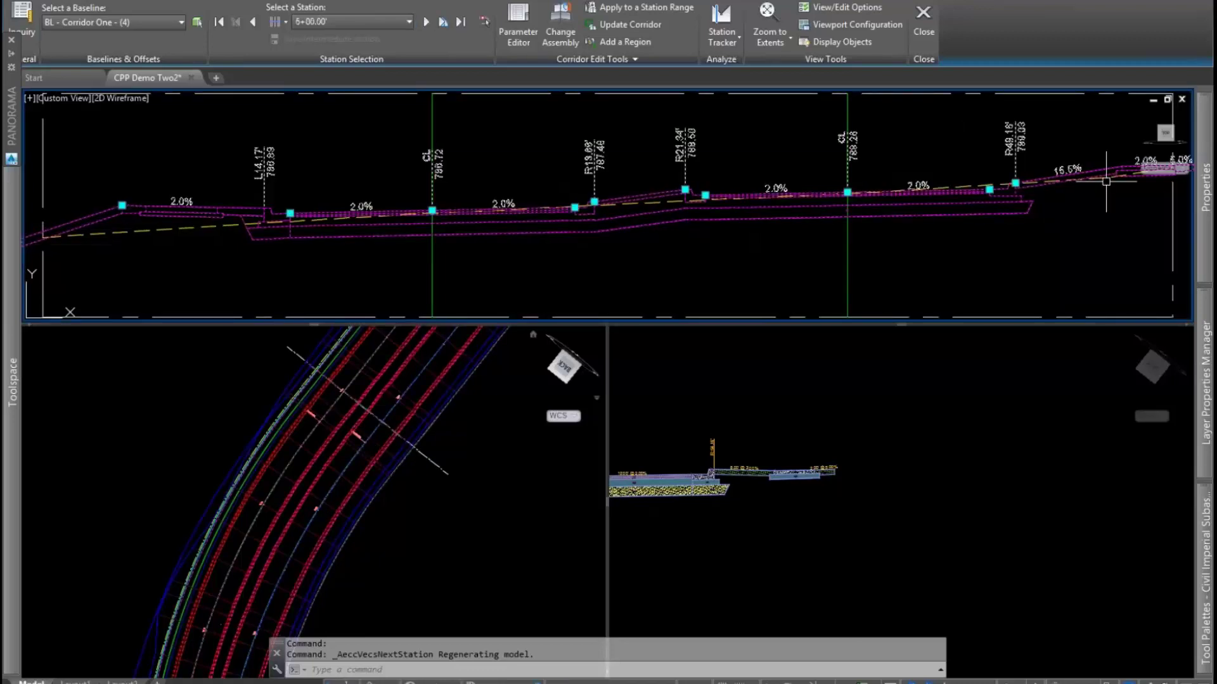
pyautogui.click(841, 458)
pyautogui.press('Escape')
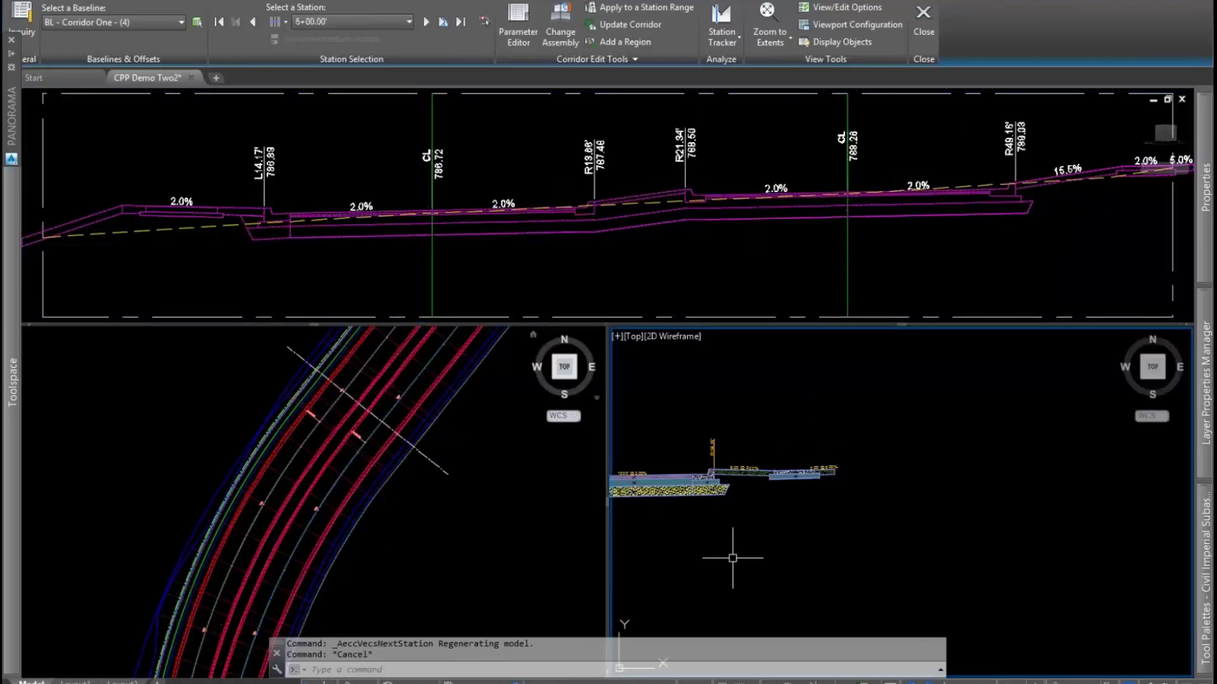
# - Set the outside boulevard width of the SidewalkWithBoulevardFromROW subassembly to 4.00' and clear the selection
pyautogui.scroll(4, 868, 501)
pyautogui.scroll(-3, 788, 492)
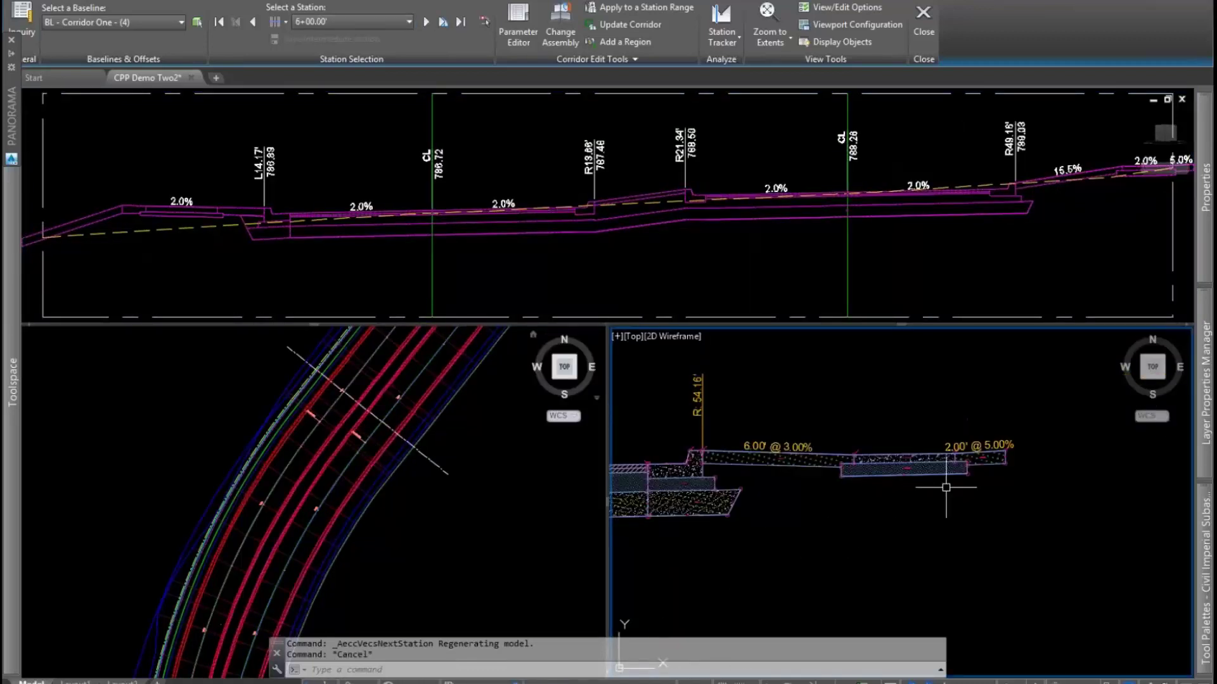
pyautogui.scroll(3, 963, 498)
pyautogui.moveTo(964, 498); pyautogui.dragTo(854, 511, button='middle')
pyautogui.click(820, 467)
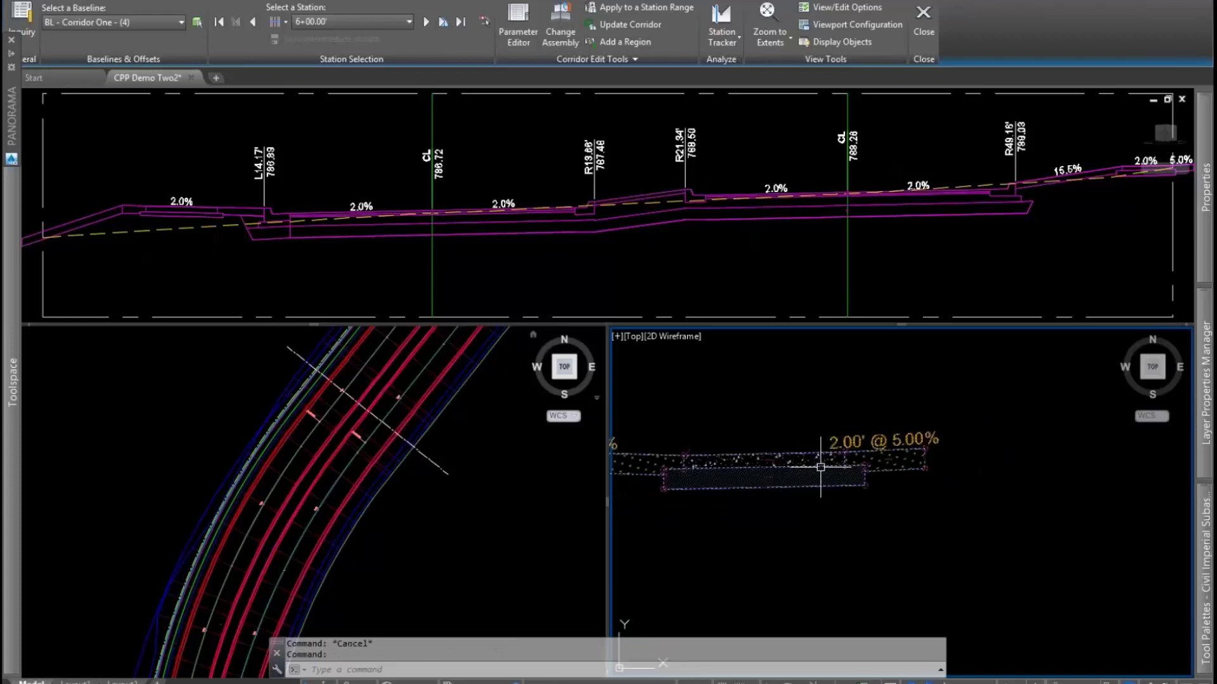
pyautogui.moveTo(1209, 222)
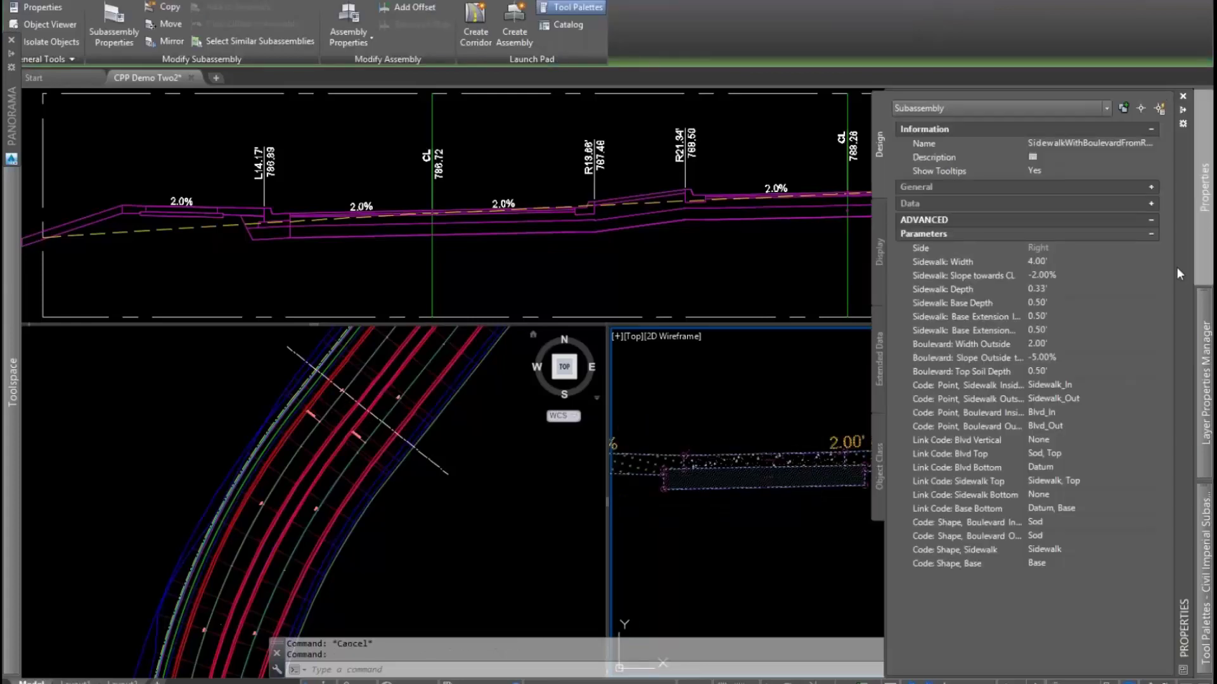
pyautogui.click(1055, 344)
pyautogui.press('Tab')
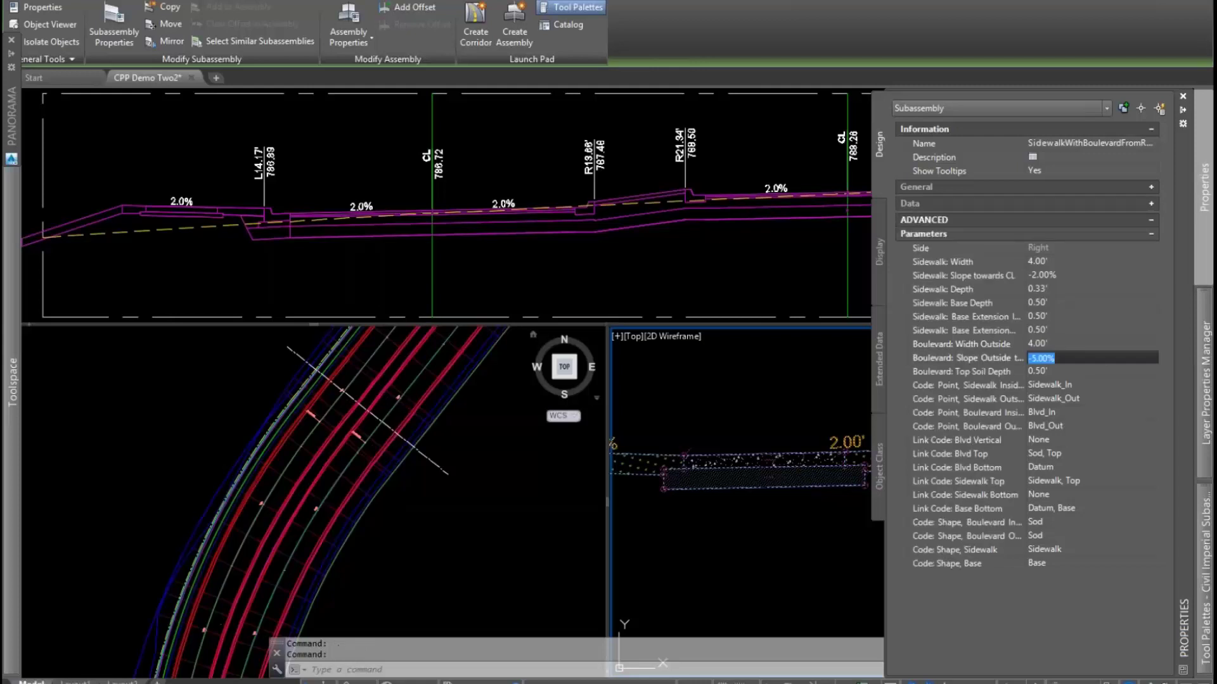
pyautogui.press('Escape')
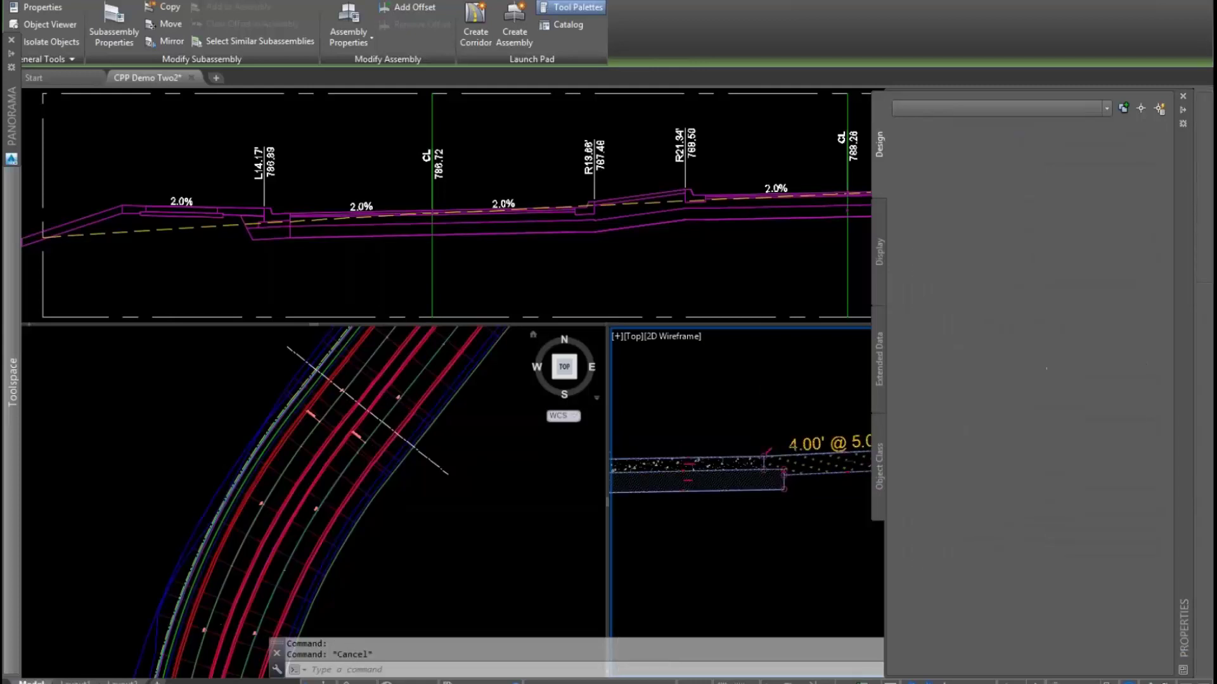
pyautogui.moveTo(751, 433); pyautogui.dragTo(835, 493, button='middle')
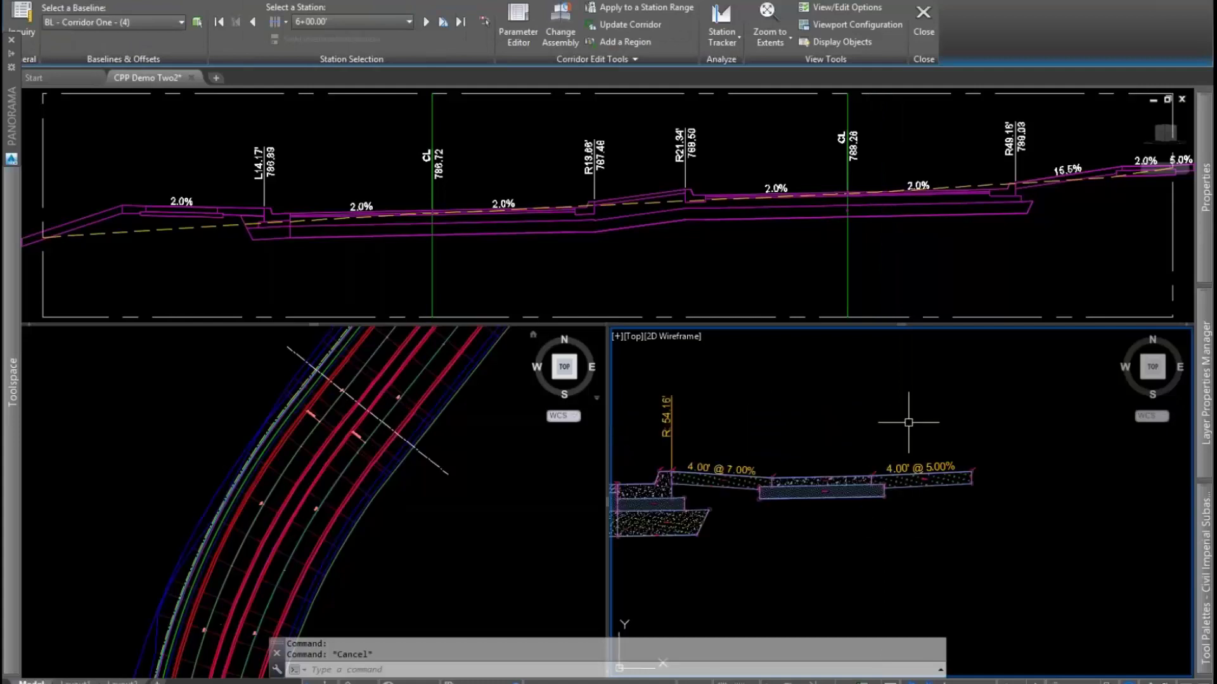
# - Update the corridor to rebuild the right-of-way sidewalk and boulevard in the section at station 6+00.00
pyautogui.click(1012, 239)
pyautogui.moveTo(1014, 241); pyautogui.dragTo(520, 235, button='middle')
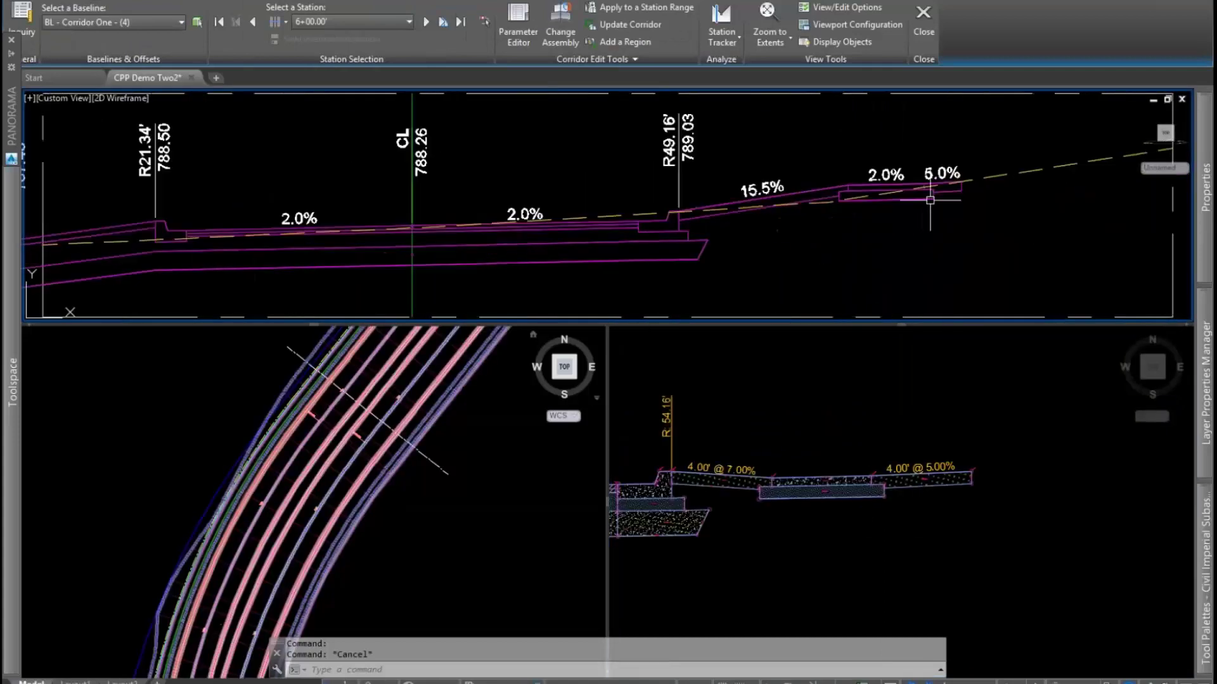
pyautogui.scroll(4, 968, 184)
pyautogui.scroll(-1, 968, 184)
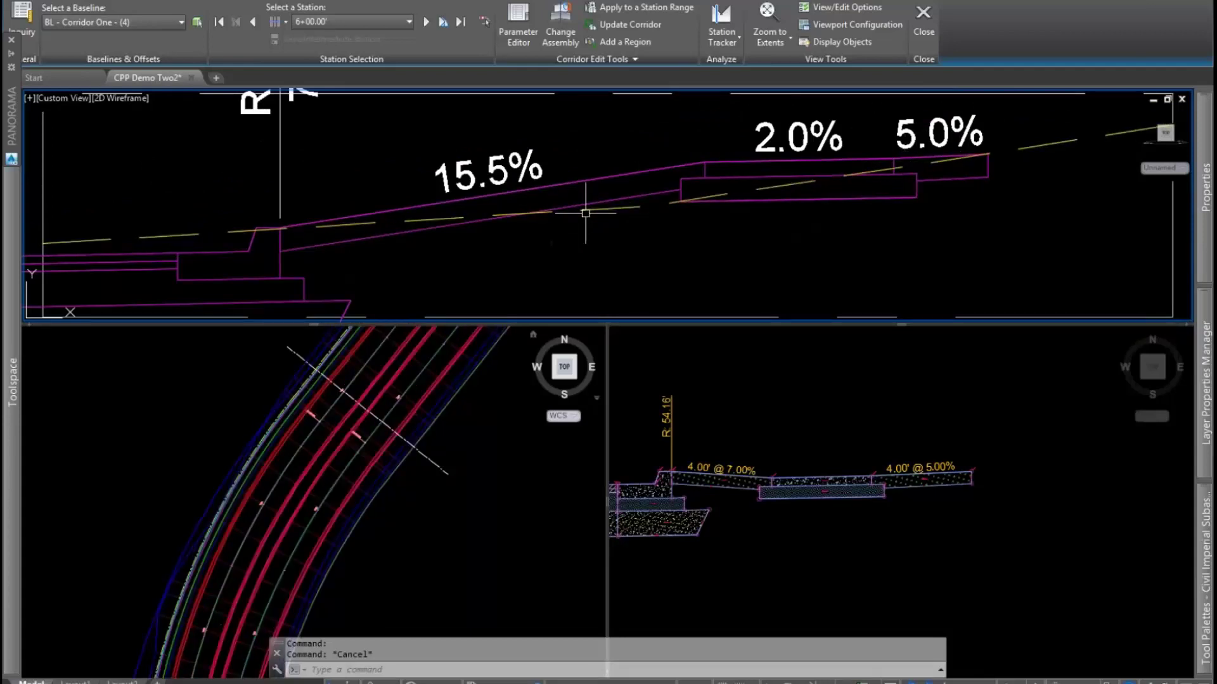
pyautogui.click(612, 177)
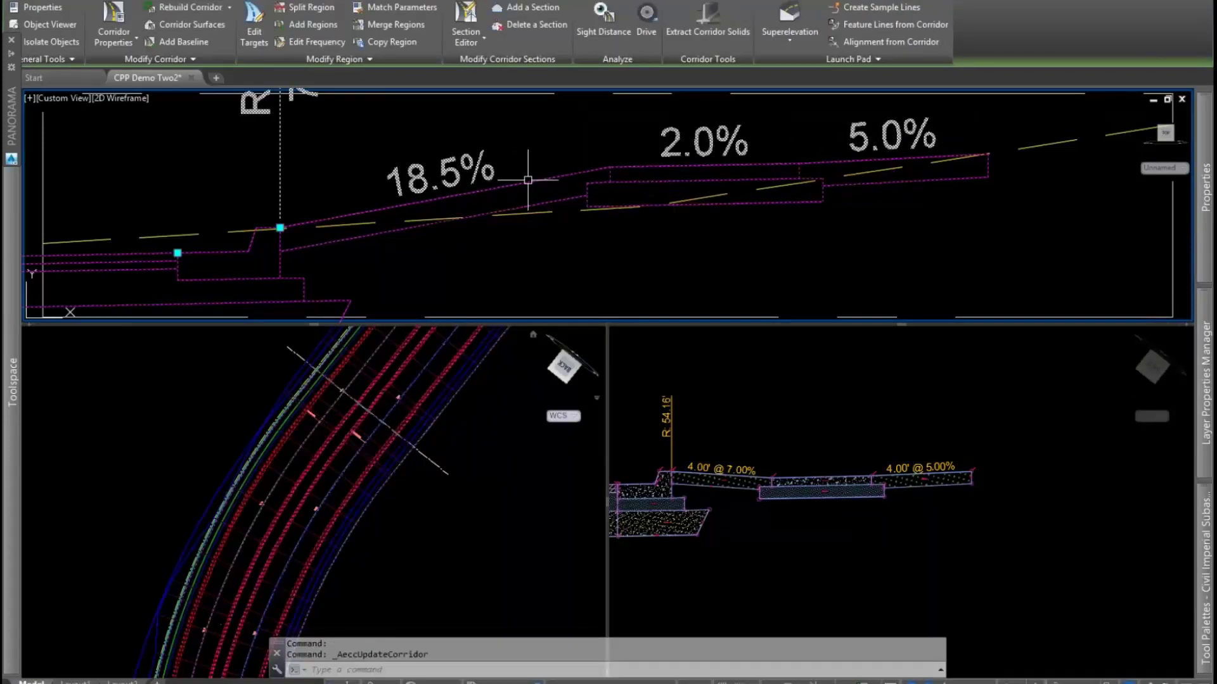
pyautogui.moveTo(647, 244)
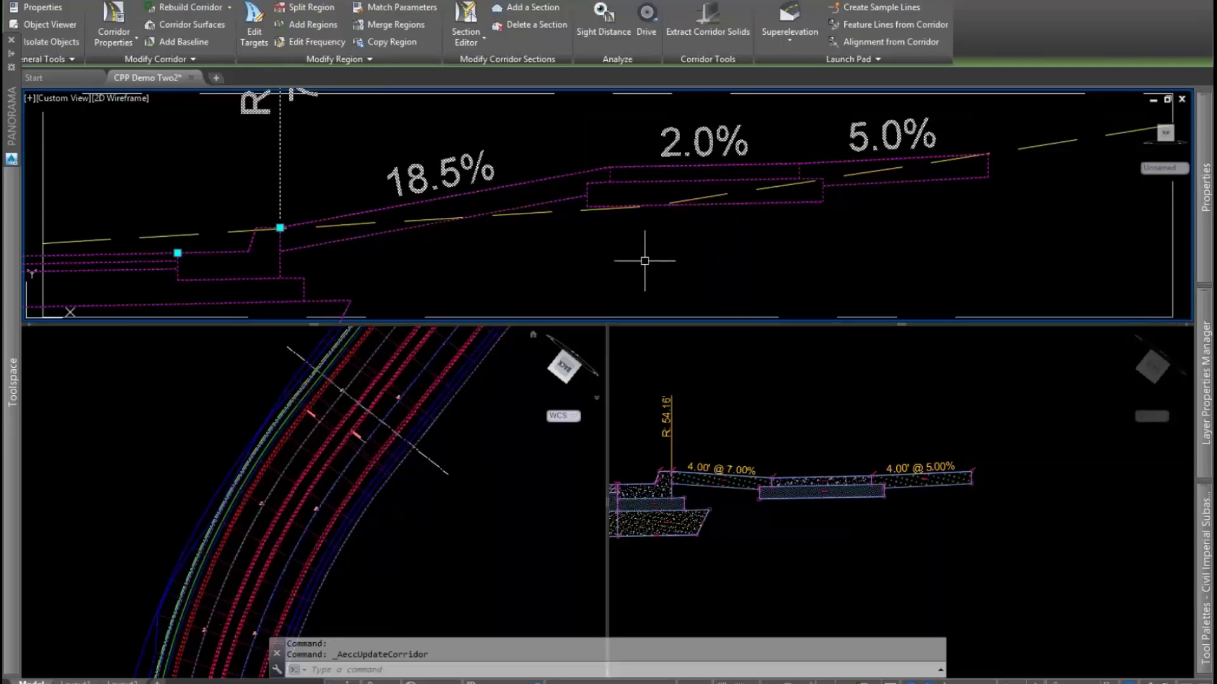
# - Compare the joint between the inside boulevard and sidewalk base in the assembly with the same joint in the corridor section
pyautogui.click(792, 416)
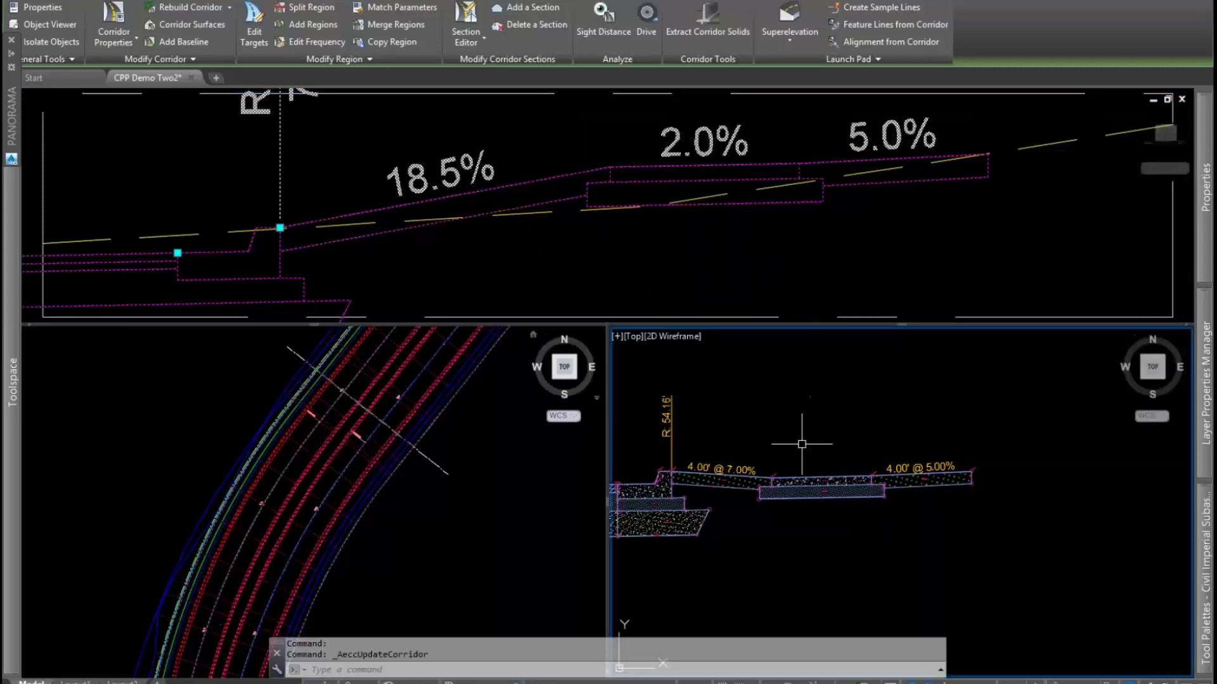
pyautogui.moveTo(801, 435); pyautogui.dragTo(882, 435, button='middle')
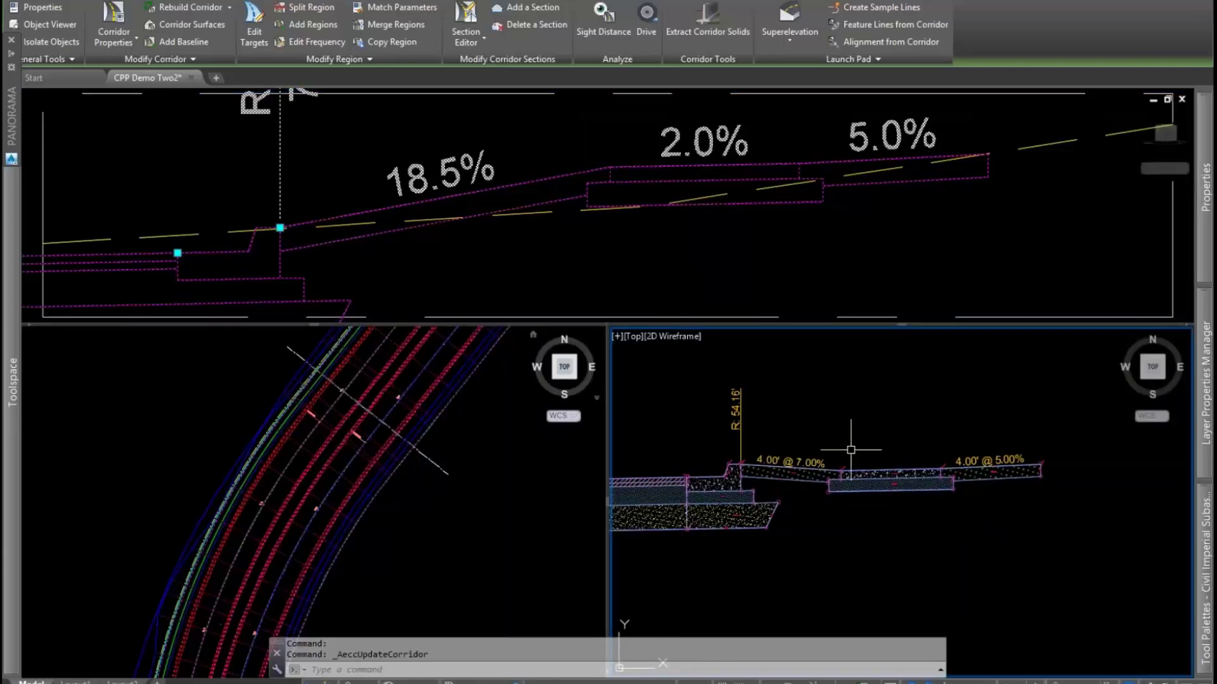
pyautogui.scroll(5, 815, 485)
pyautogui.scroll(3, 807, 487)
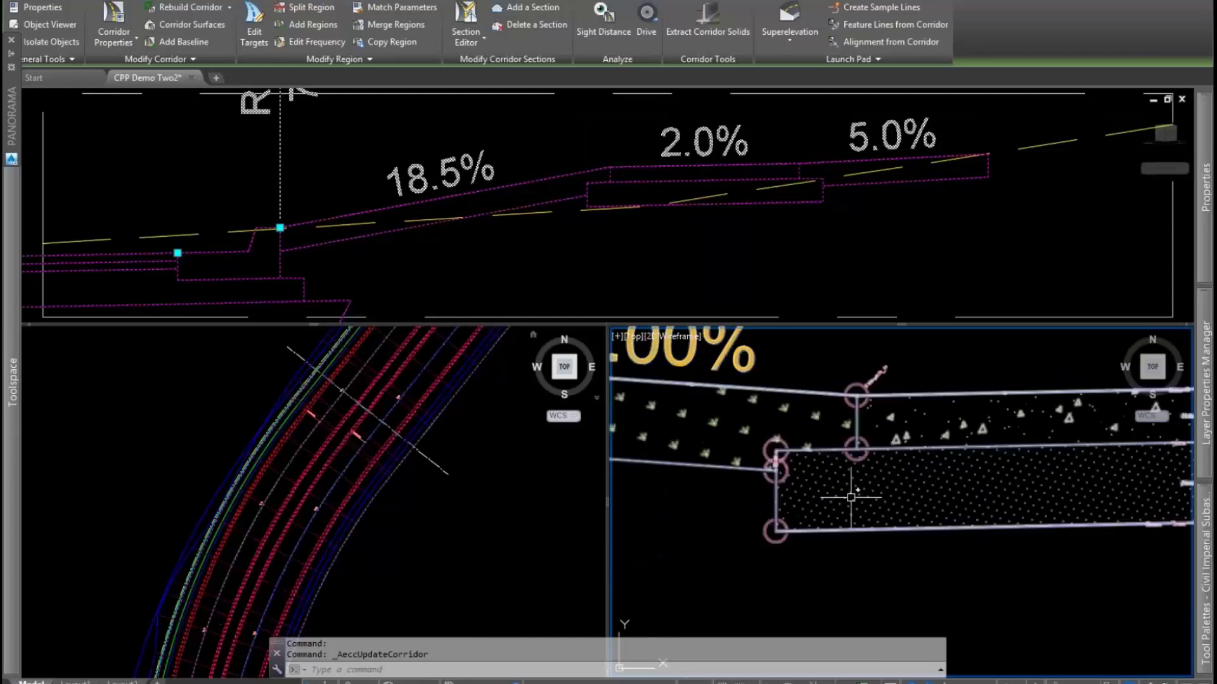
pyautogui.click(590, 198)
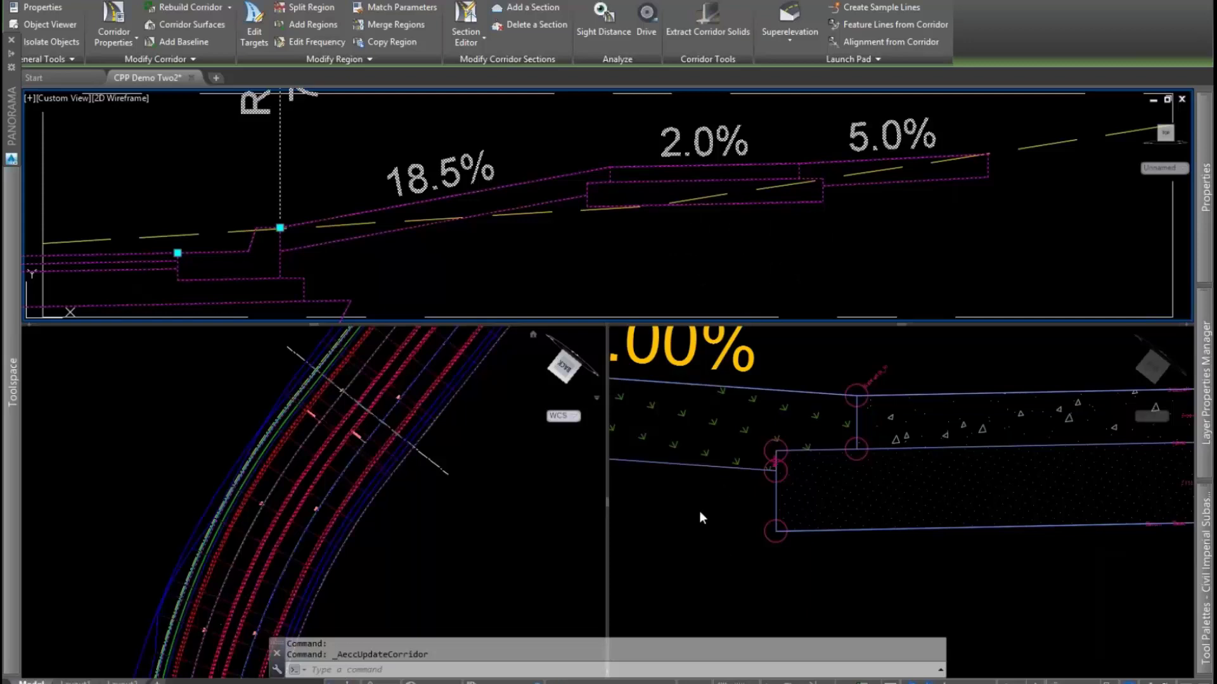
pyautogui.click(706, 526)
# - Inspect the southbound outer curb and sidewalk side of the Divided assembly and of the section at station 6+00.00
pyautogui.scroll(-6, 843, 497)
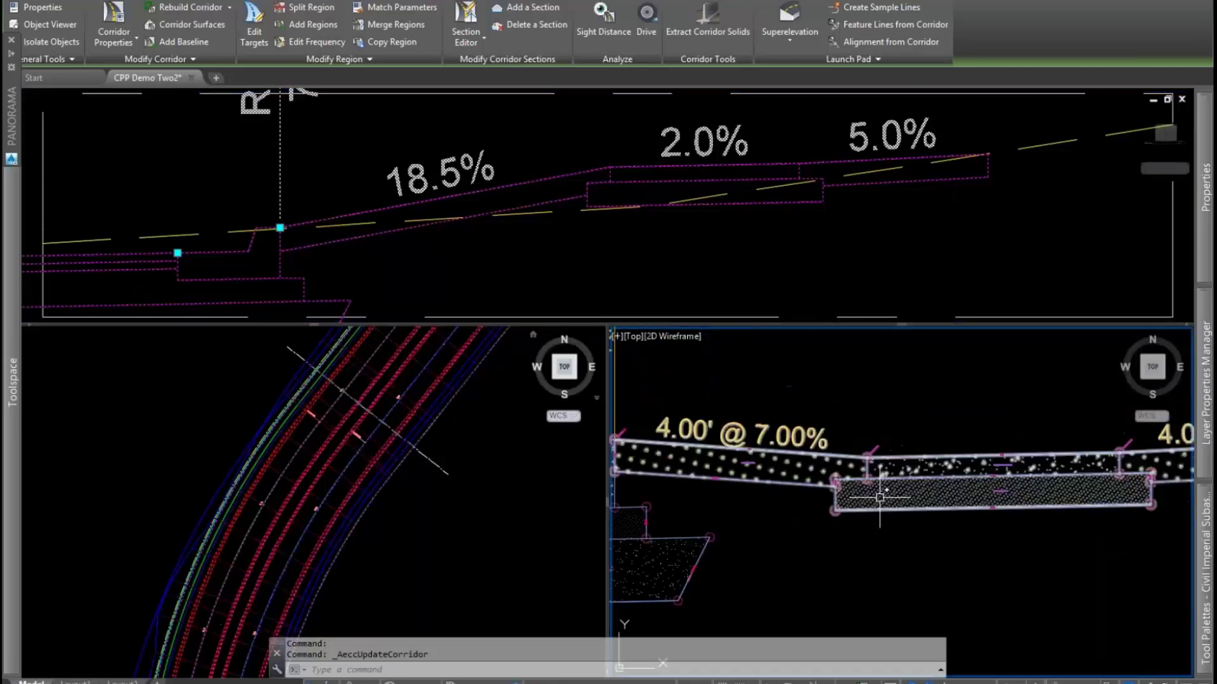
pyautogui.scroll(-5, 880, 499)
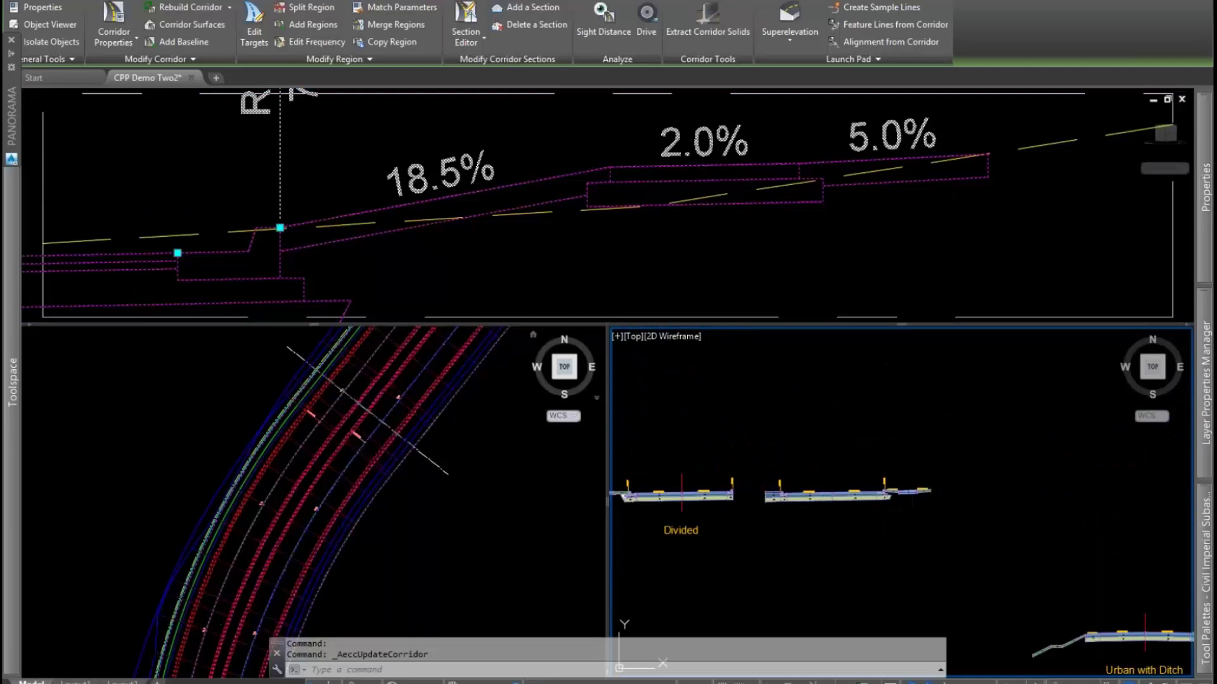
pyautogui.moveTo(730, 544); pyautogui.dragTo(951, 532, button='middle')
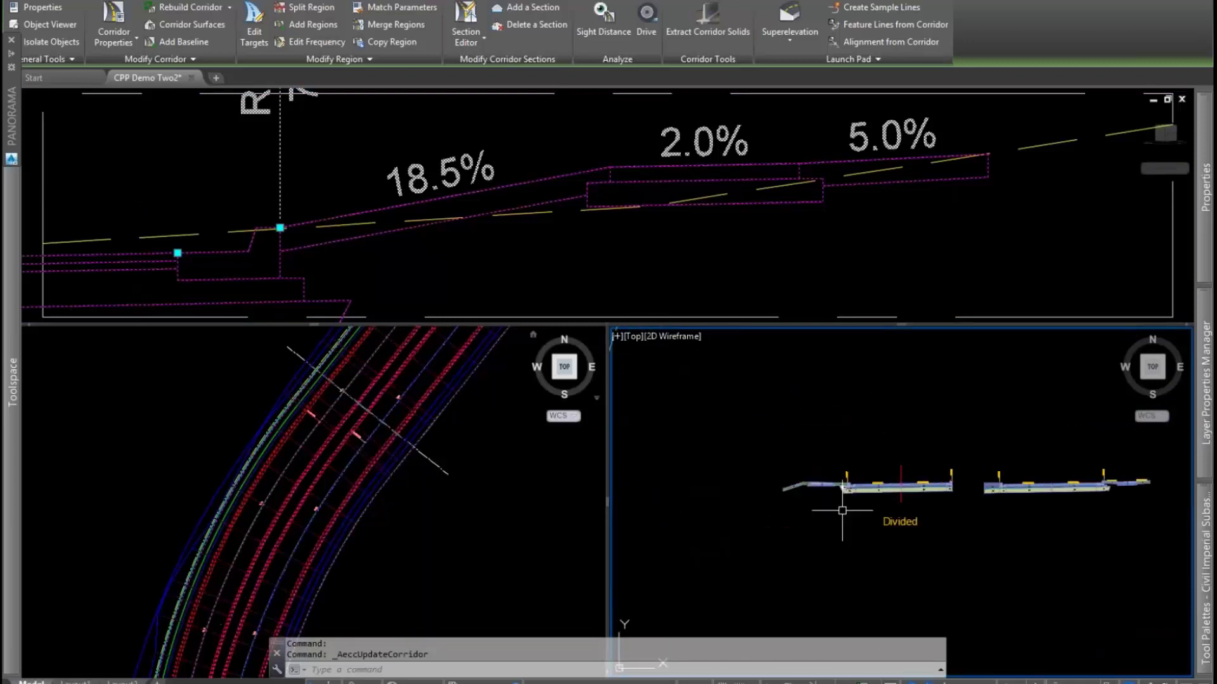
pyautogui.click(504, 271)
pyautogui.moveTo(483, 256); pyautogui.dragTo(1032, 230, button='middle')
pyautogui.scroll(-6, 923, 246)
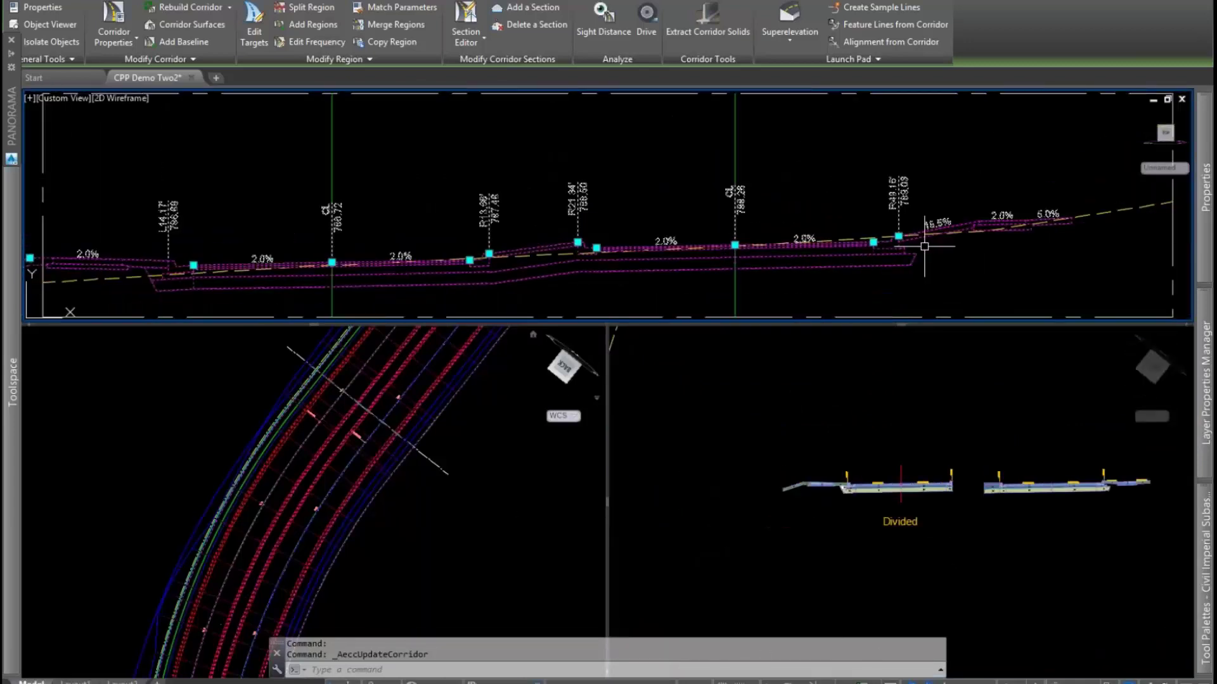
pyautogui.moveTo(452, 267); pyautogui.dragTo(680, 251, button='middle')
pyautogui.scroll(6, 494, 261)
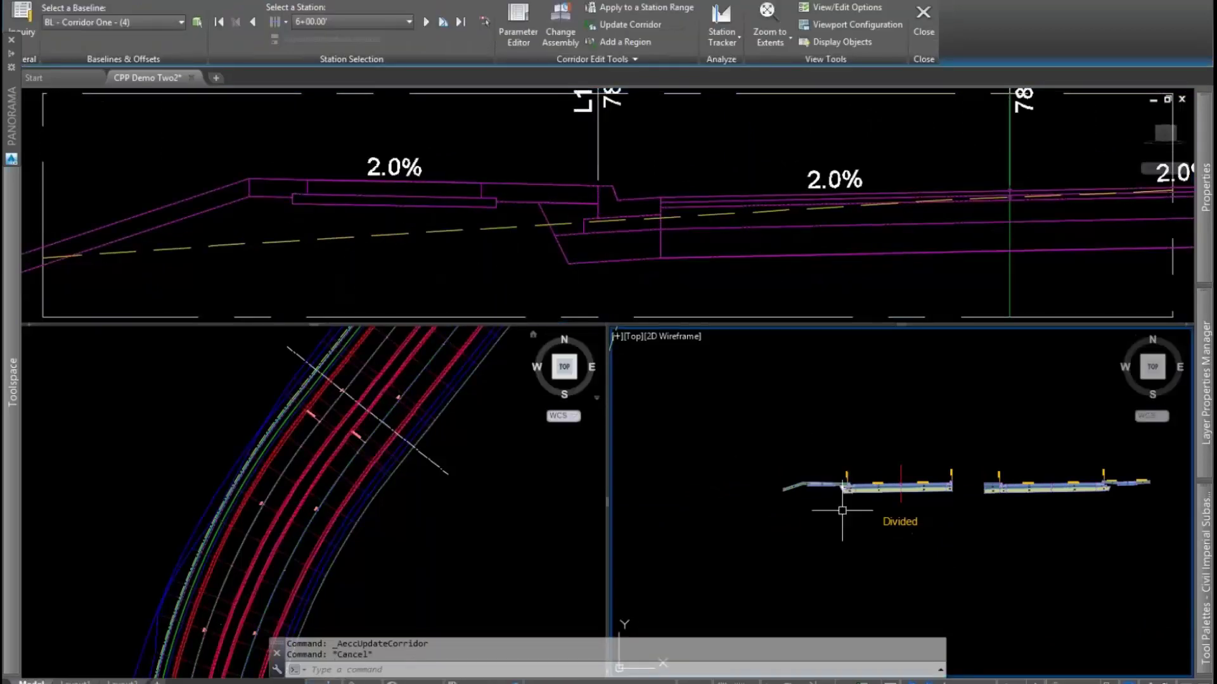
# - Select the MNDOTCurbWithSidewalk subassembly in the Divided assembly and examine the base and fill shapes behind its curb
pyautogui.scroll(4, 836, 488)
pyautogui.moveTo(839, 485); pyautogui.dragTo(1001, 526, button='middle')
pyautogui.click(966, 492)
pyautogui.click(993, 523)
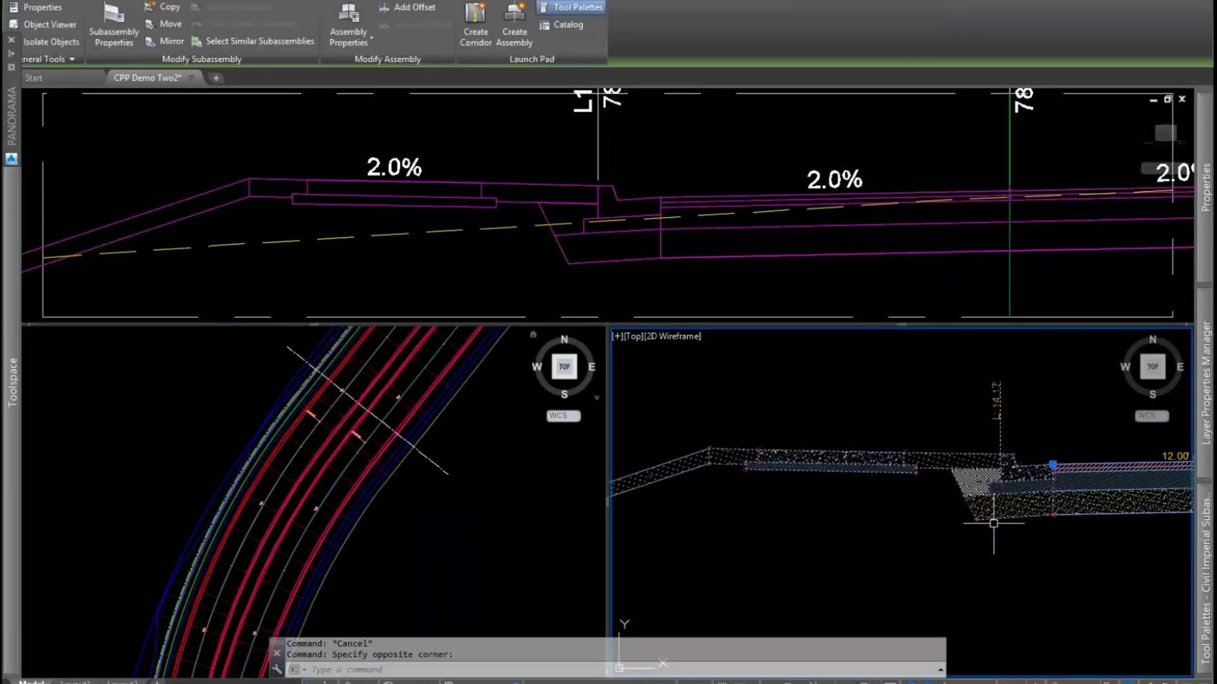
pyautogui.scroll(3, 993, 520)
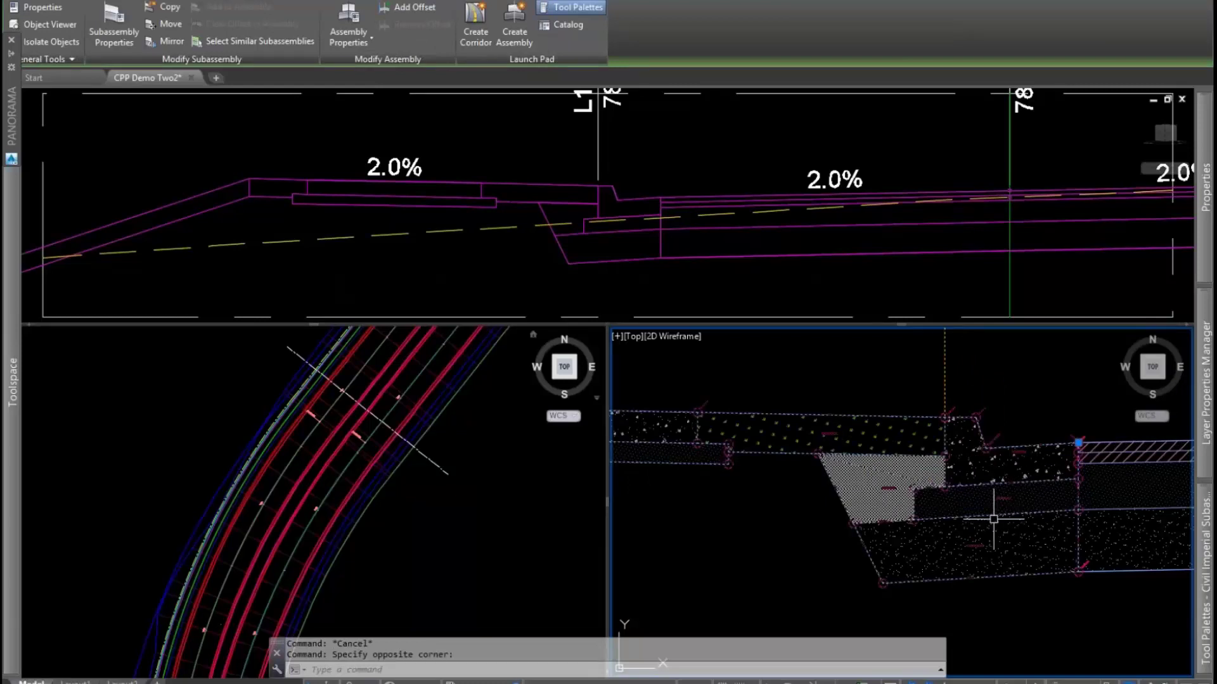
pyautogui.moveTo(993, 520); pyautogui.dragTo(925, 515, button='middle')
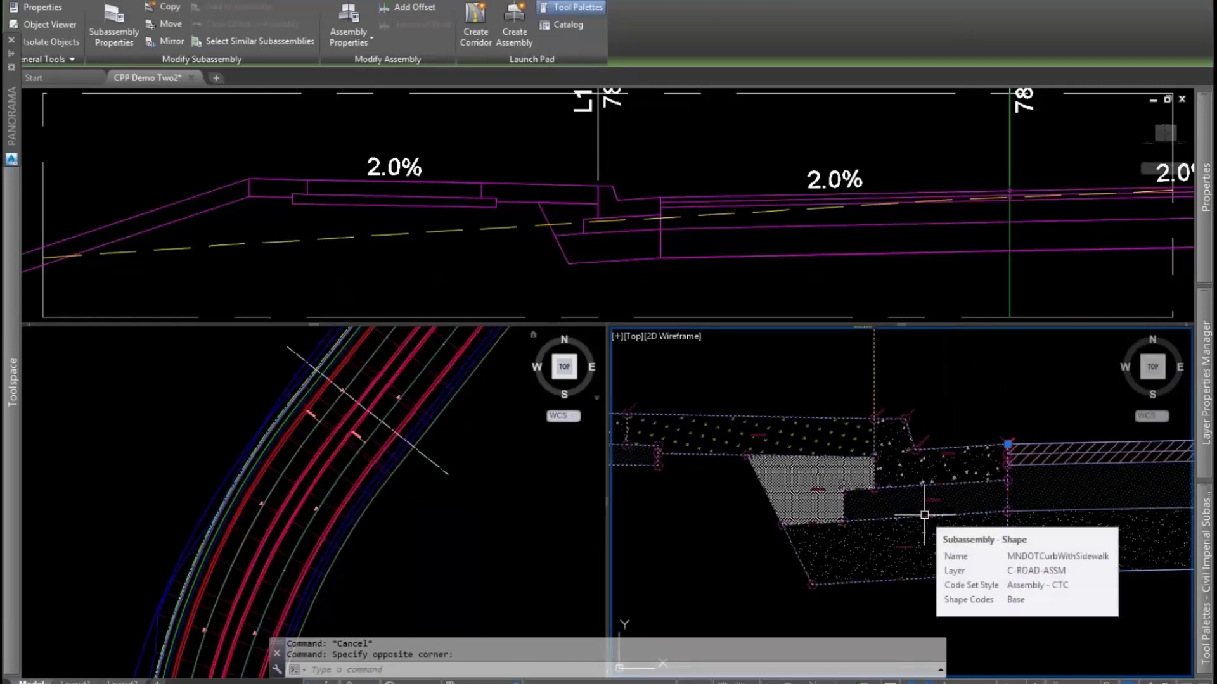
pyautogui.moveTo(814, 503)
pyautogui.mouseDown(button='middle')
pyautogui.moveTo(897, 498)
pyautogui.moveTo(825, 518)
pyautogui.mouseUp(button='middle')
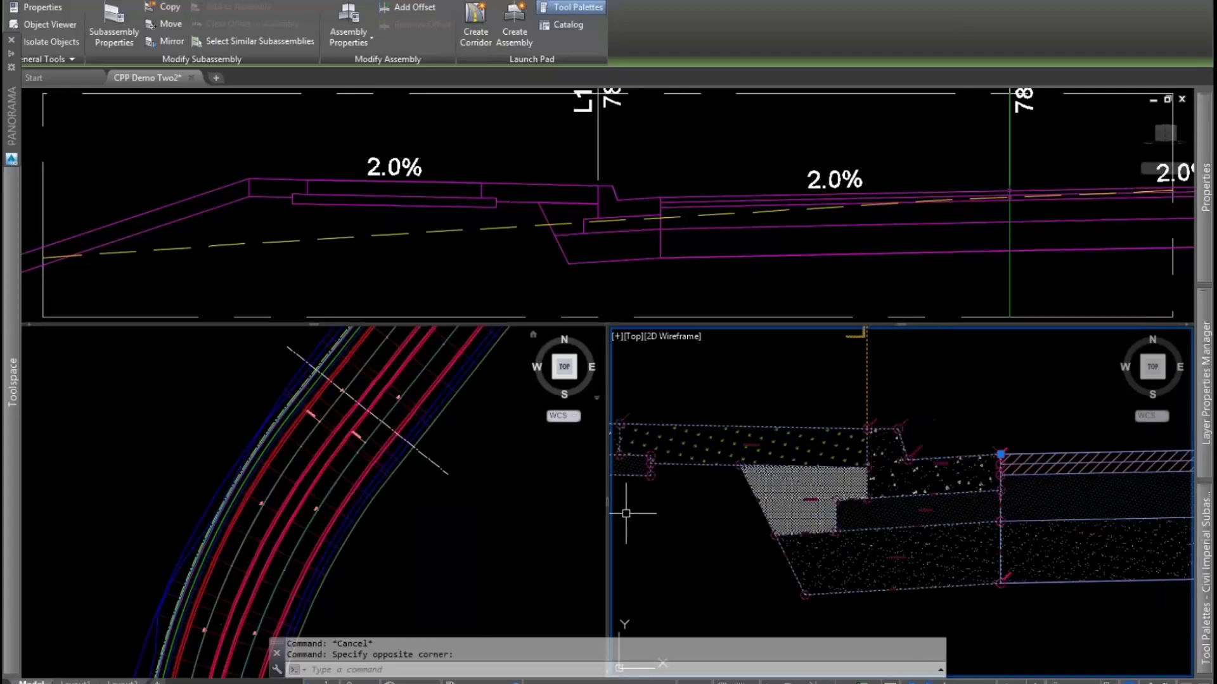
# - Widen the assembly viewport by narrowing the plan viewport, and reselect the MNDOTCurbWithSidewalk subassembly
pyautogui.click(589, 504)
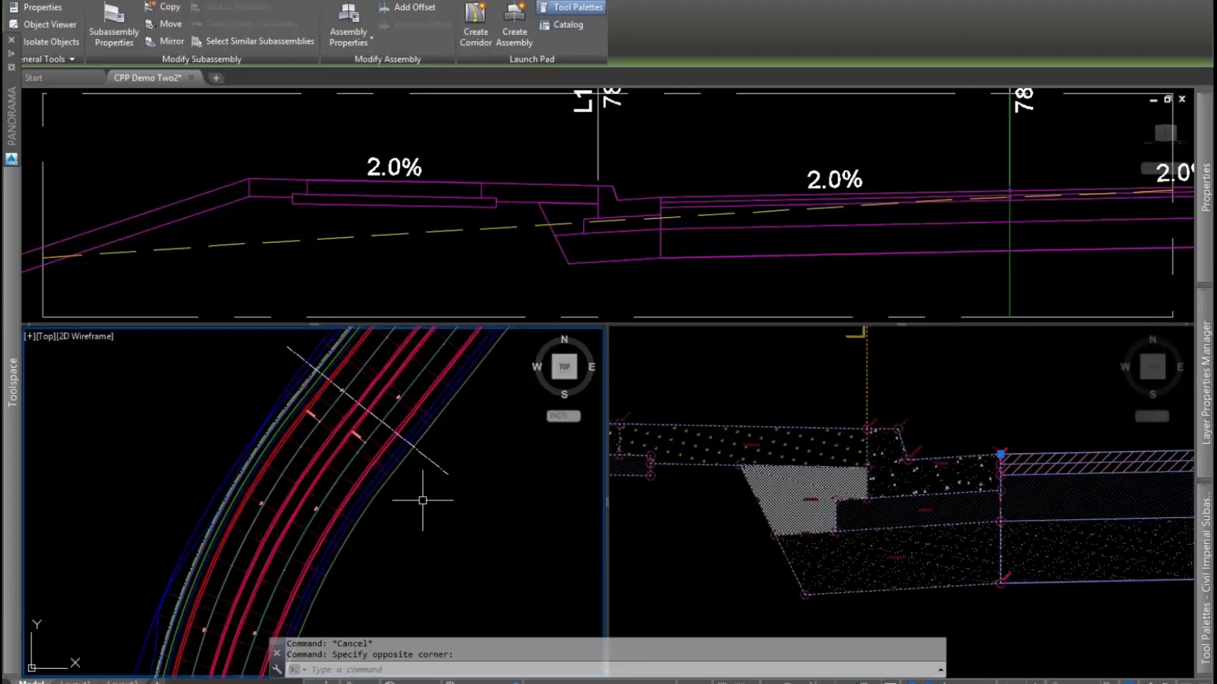
pyautogui.moveTo(606, 502); pyautogui.dragTo(447, 510)
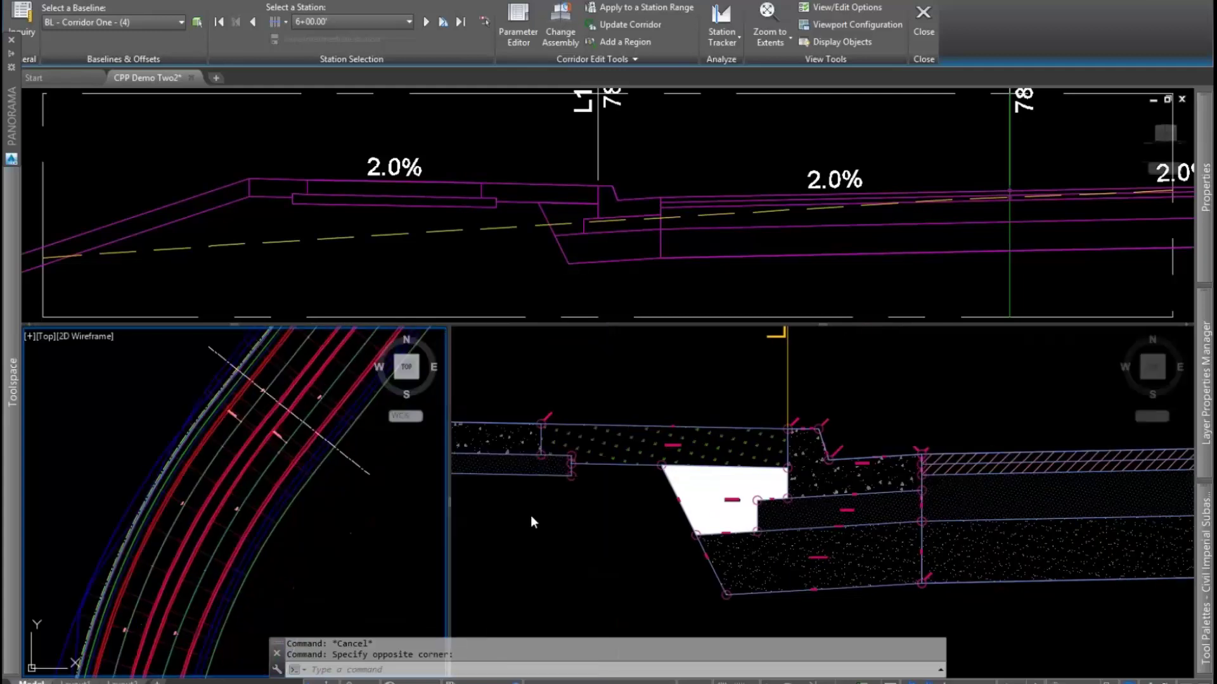
pyautogui.click(894, 411)
pyautogui.scroll(-3, 890, 422)
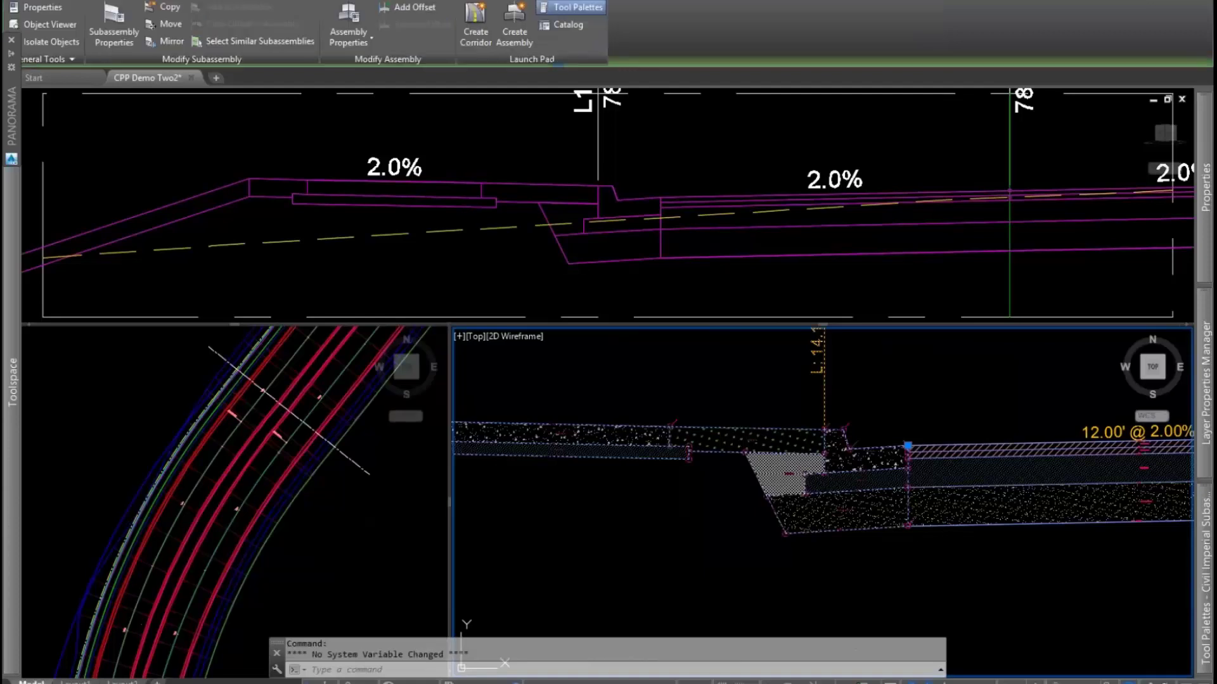
# - Try curb style V on the MNDOTCurbWithSidewalk subassembly
pyautogui.moveTo(1199, 164)
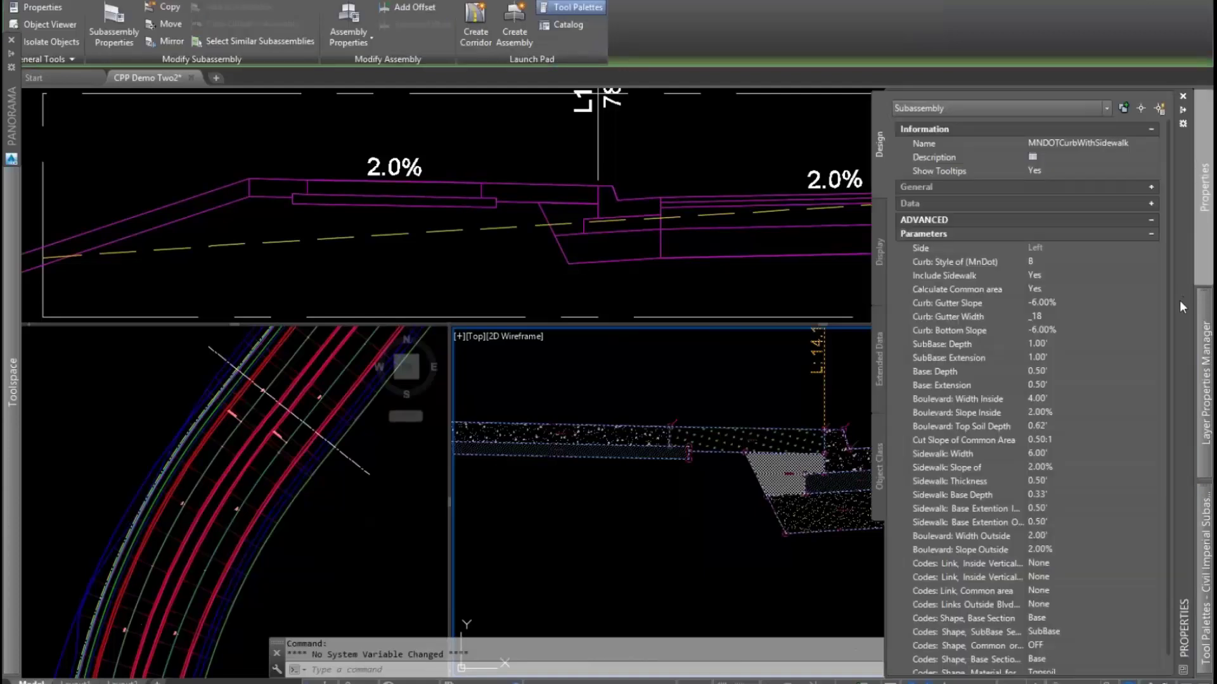
pyautogui.moveTo(782, 398); pyautogui.dragTo(581, 399, button='middle')
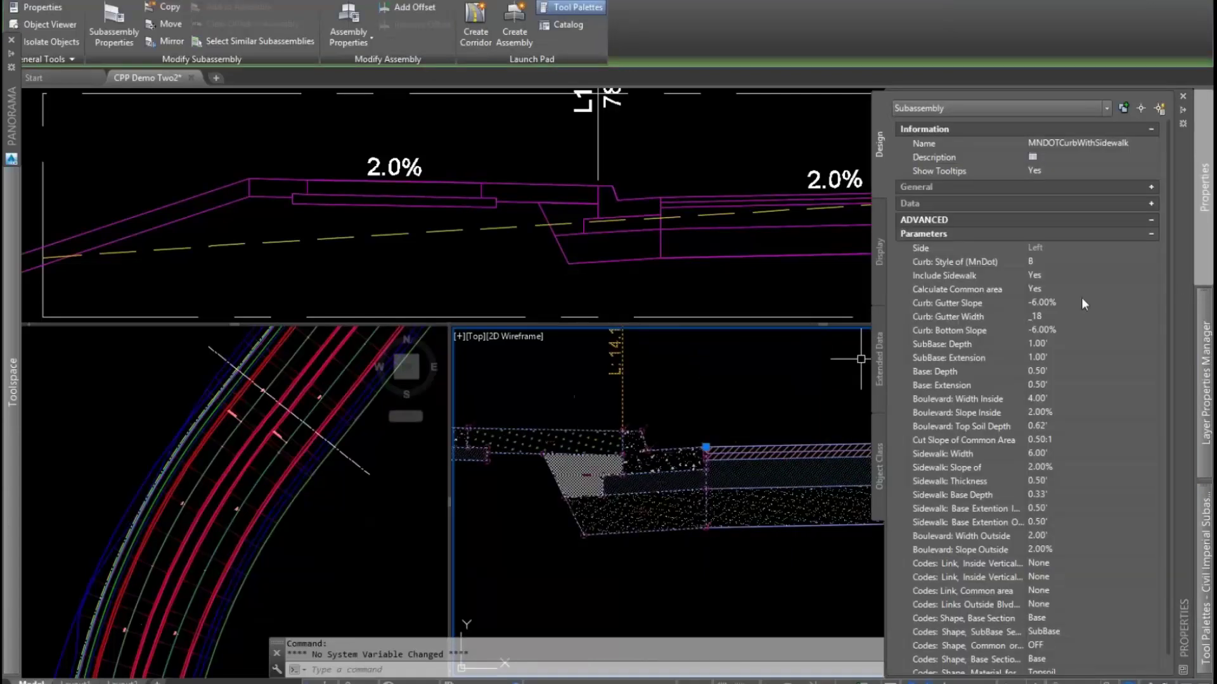
pyautogui.click(1074, 262)
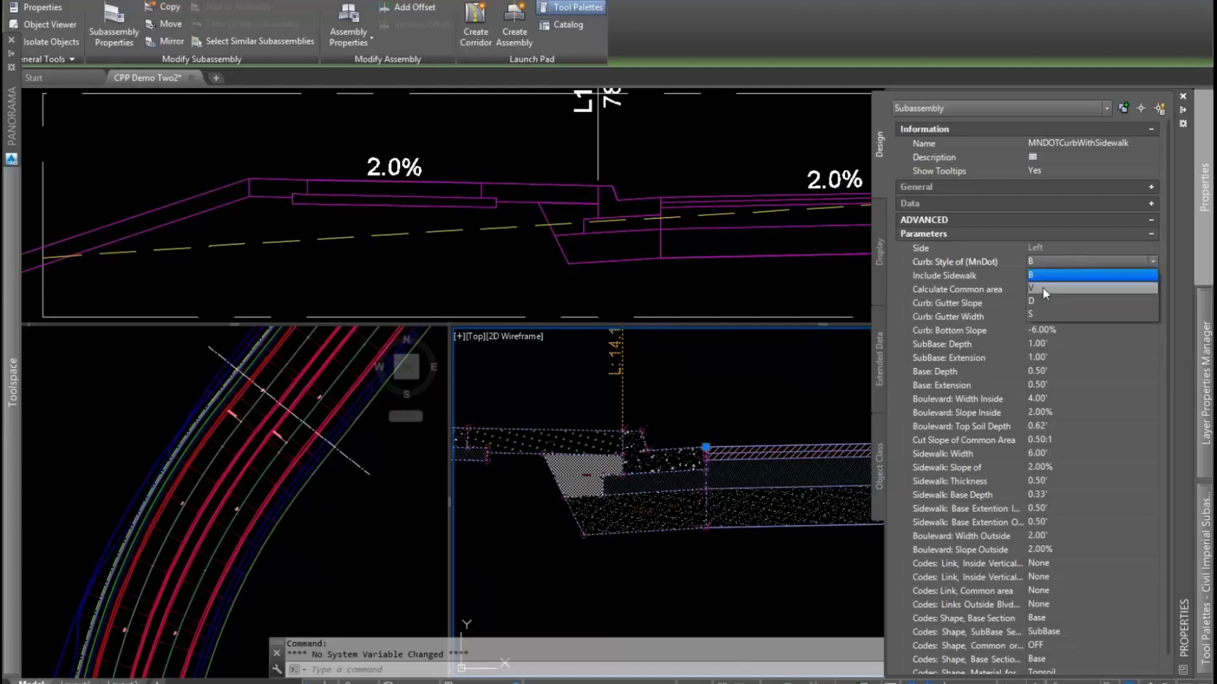
pyautogui.click(1043, 287)
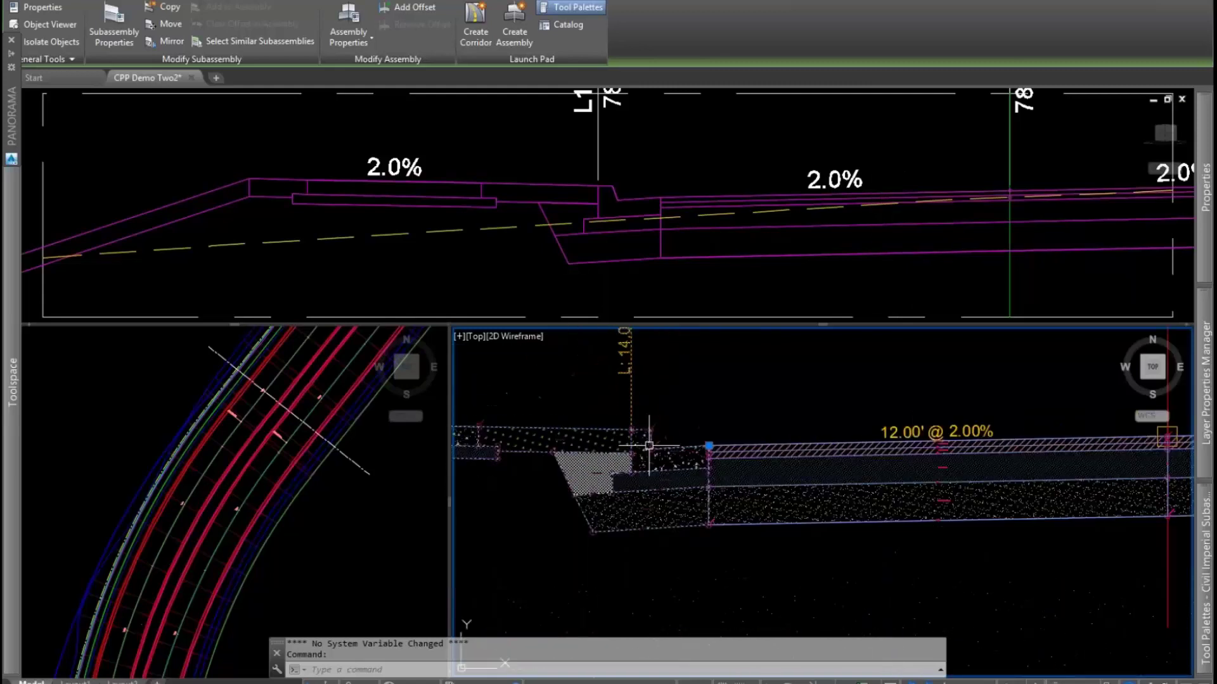
# - Set the MNDOTCurbWithSidewalk subassembly's curb style to S and its gutter width to _24
pyautogui.moveTo(1205, 250)
pyautogui.click(1054, 265)
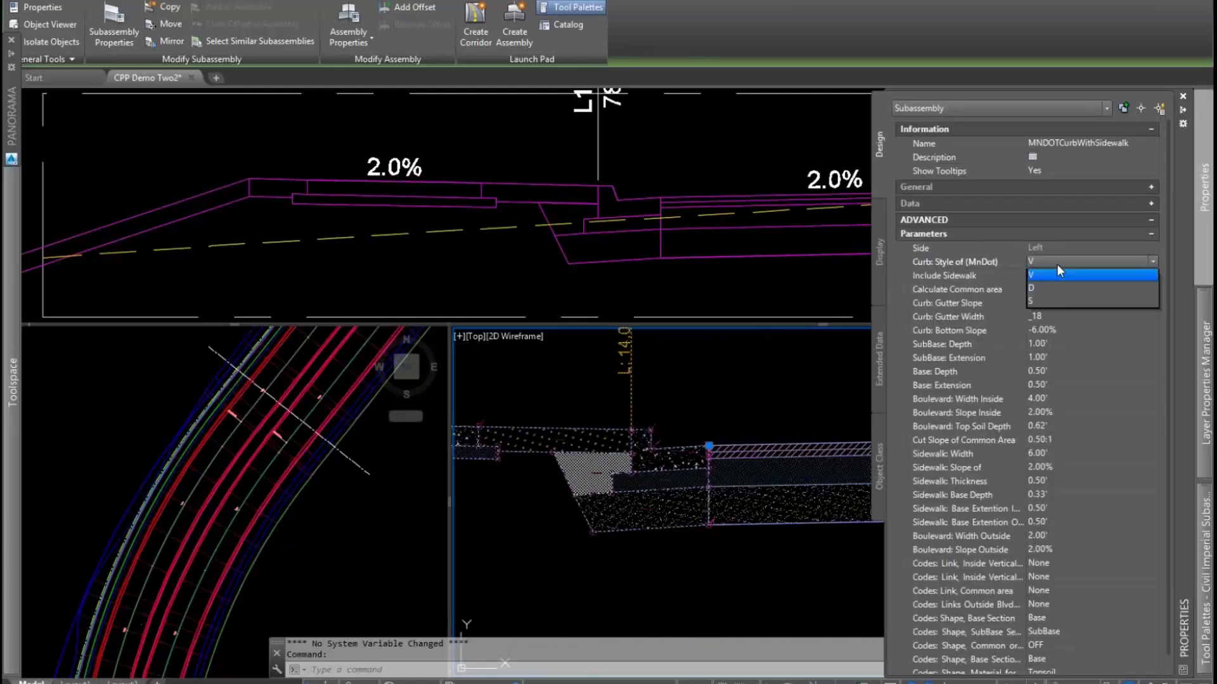
pyautogui.click(1045, 307)
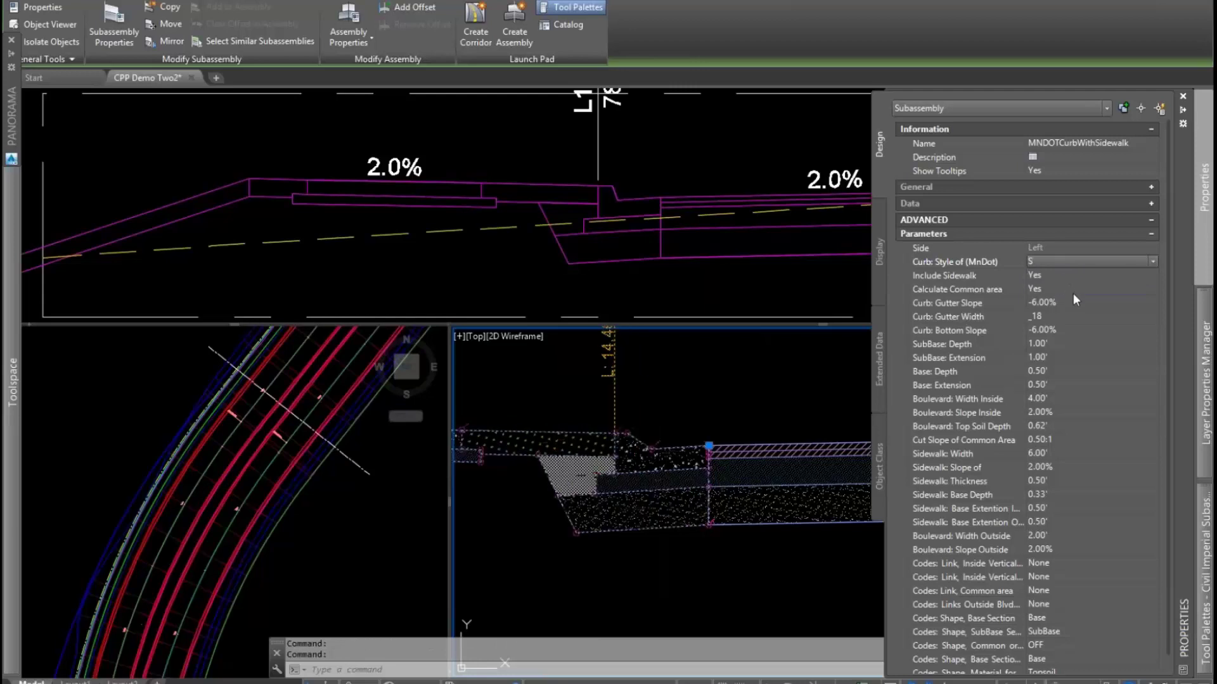
pyautogui.click(1071, 315)
pyautogui.click(1070, 315)
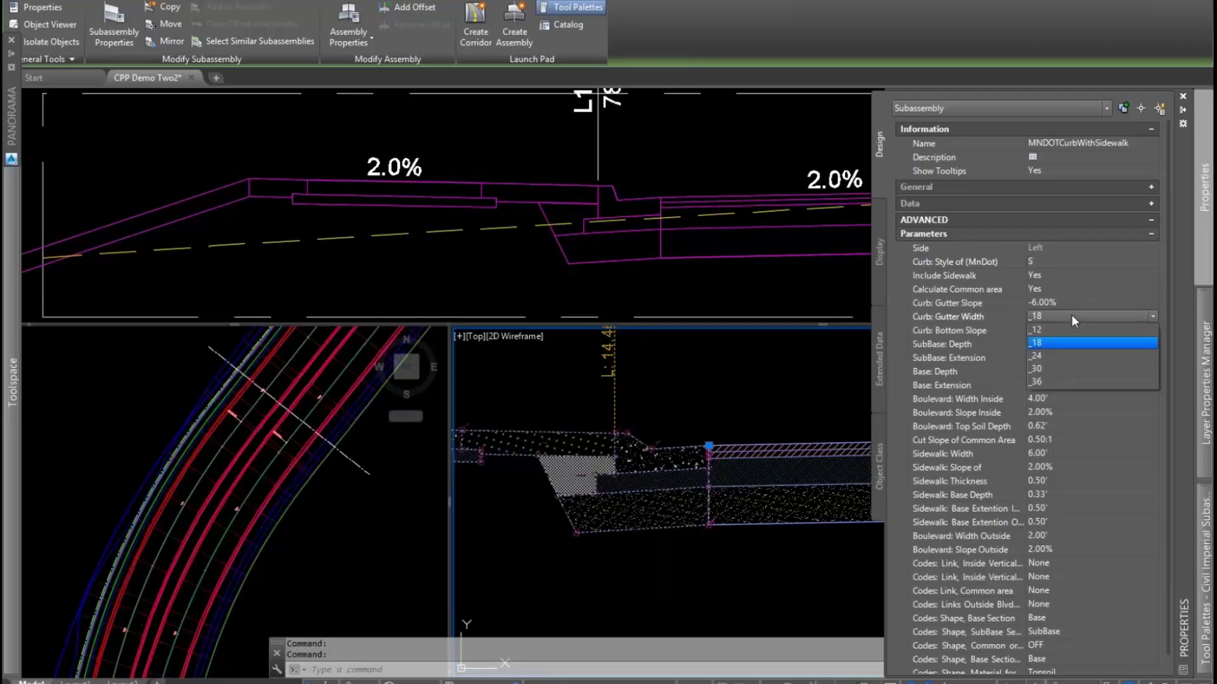
pyautogui.click(1052, 357)
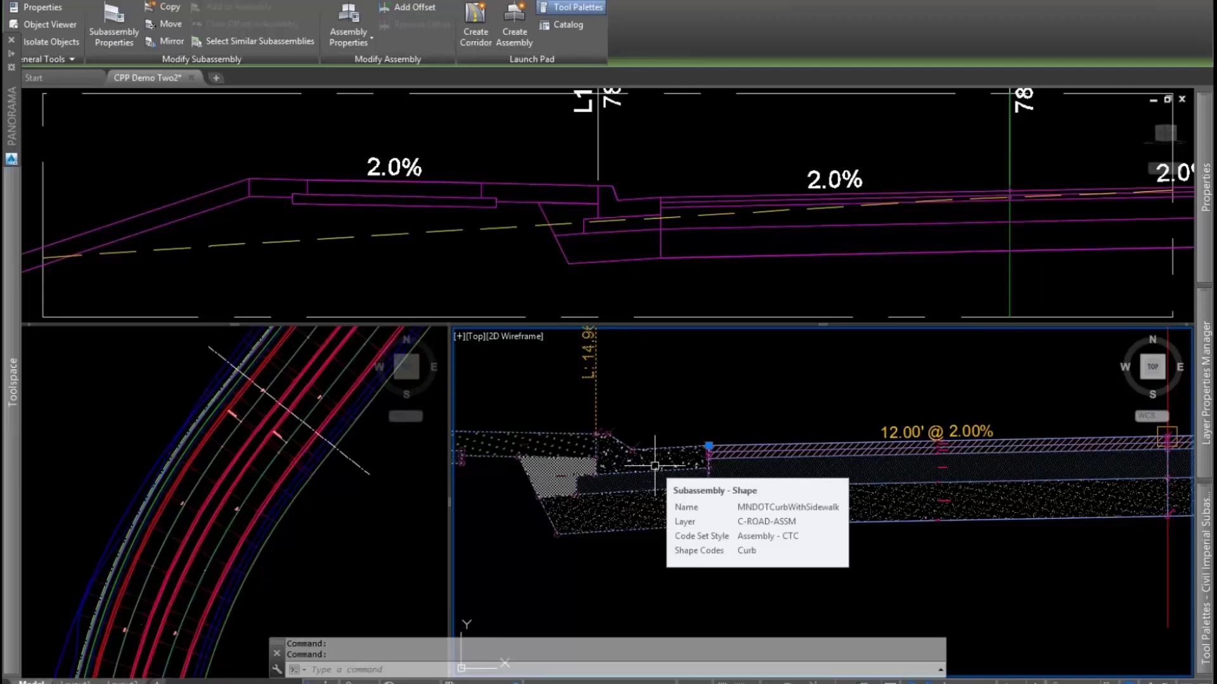
# - Examine the reshaped curb in the Divided assembly and the common area between its base layers and the inside boulevard
pyautogui.moveTo(609, 451); pyautogui.dragTo(647, 434, button='middle')
pyautogui.scroll(3, 672, 441)
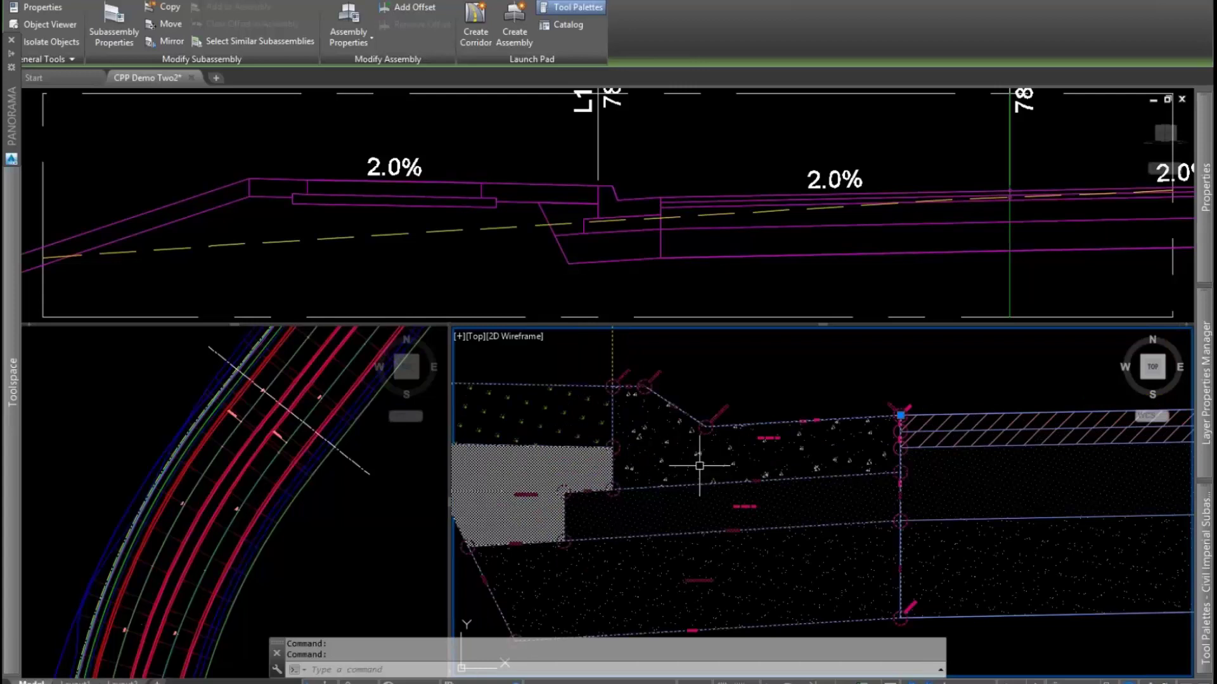
pyautogui.scroll(-5, 702, 469)
pyautogui.moveTo(711, 440); pyautogui.dragTo(723, 443, button='middle')
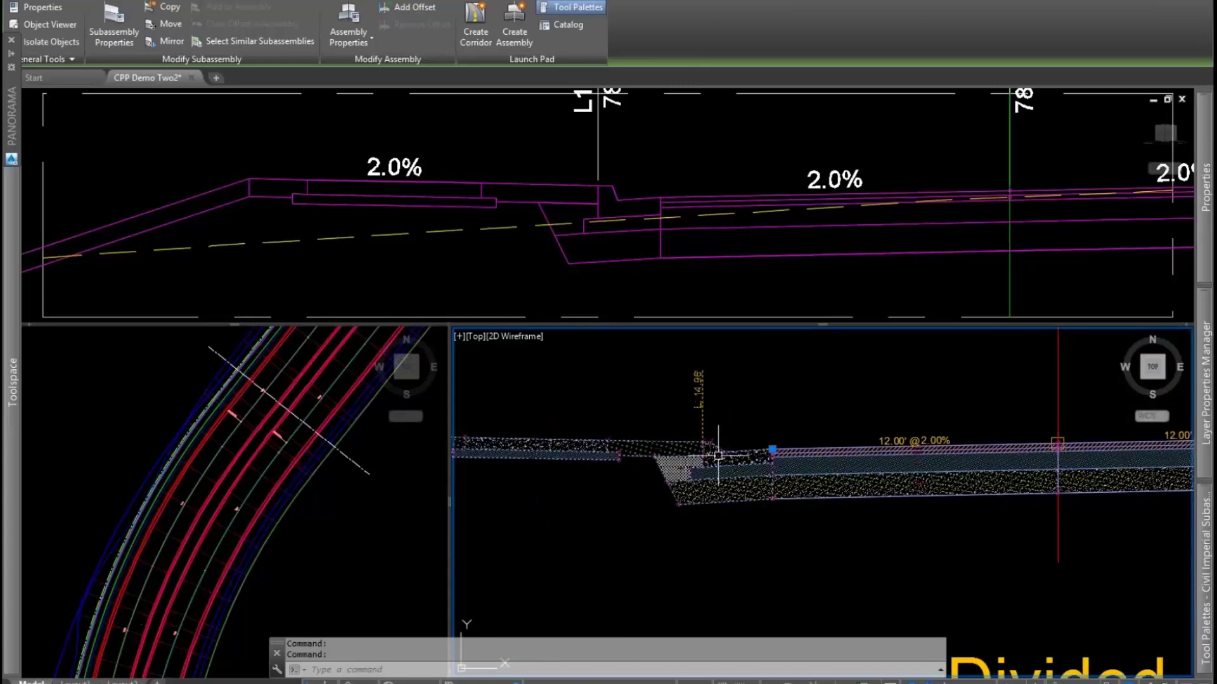
pyautogui.scroll(2, 631, 471)
pyautogui.moveTo(603, 484); pyautogui.dragTo(725, 488, button='middle')
pyautogui.scroll(1, 700, 457)
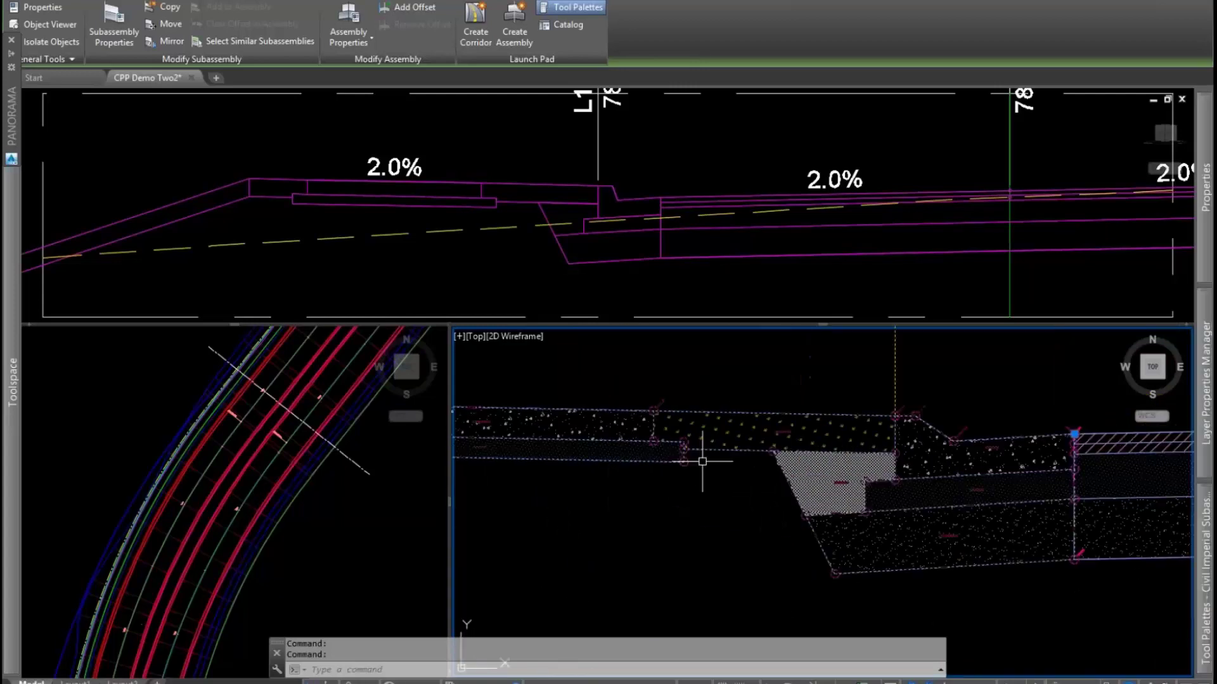
pyautogui.scroll(1, 768, 483)
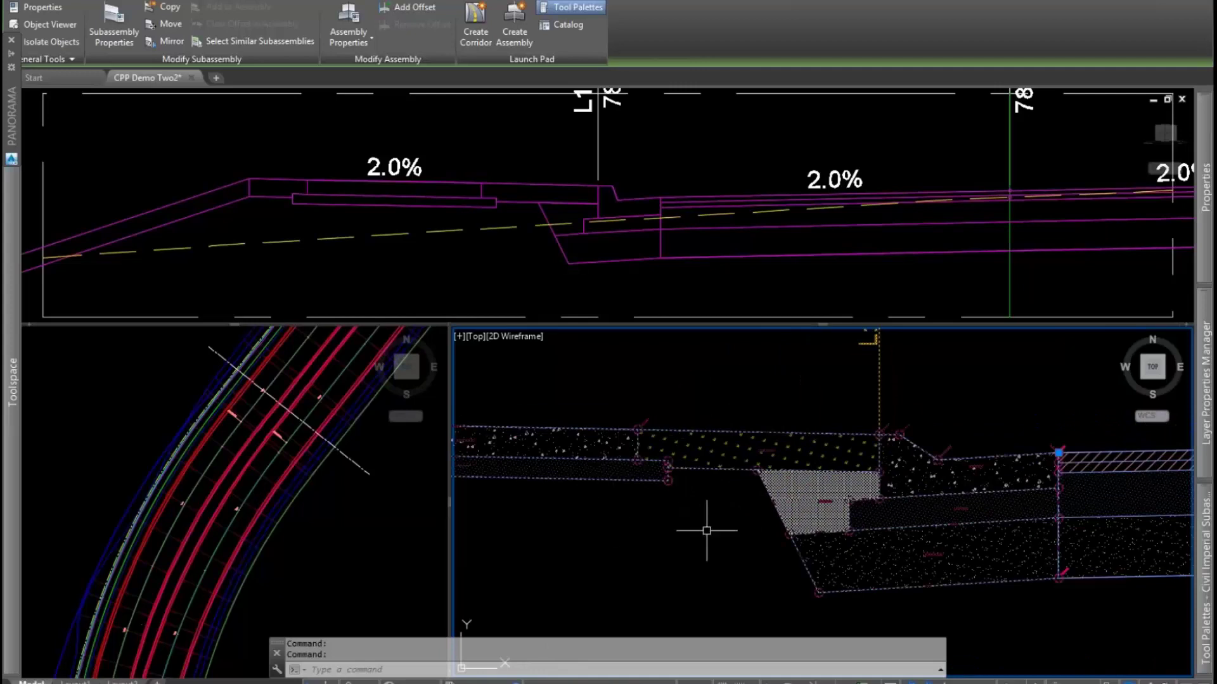
pyautogui.moveTo(709, 524)
pyautogui.mouseDown(button='middle')
pyautogui.moveTo(725, 516)
pyautogui.moveTo(709, 505)
pyautogui.mouseUp(button='middle')
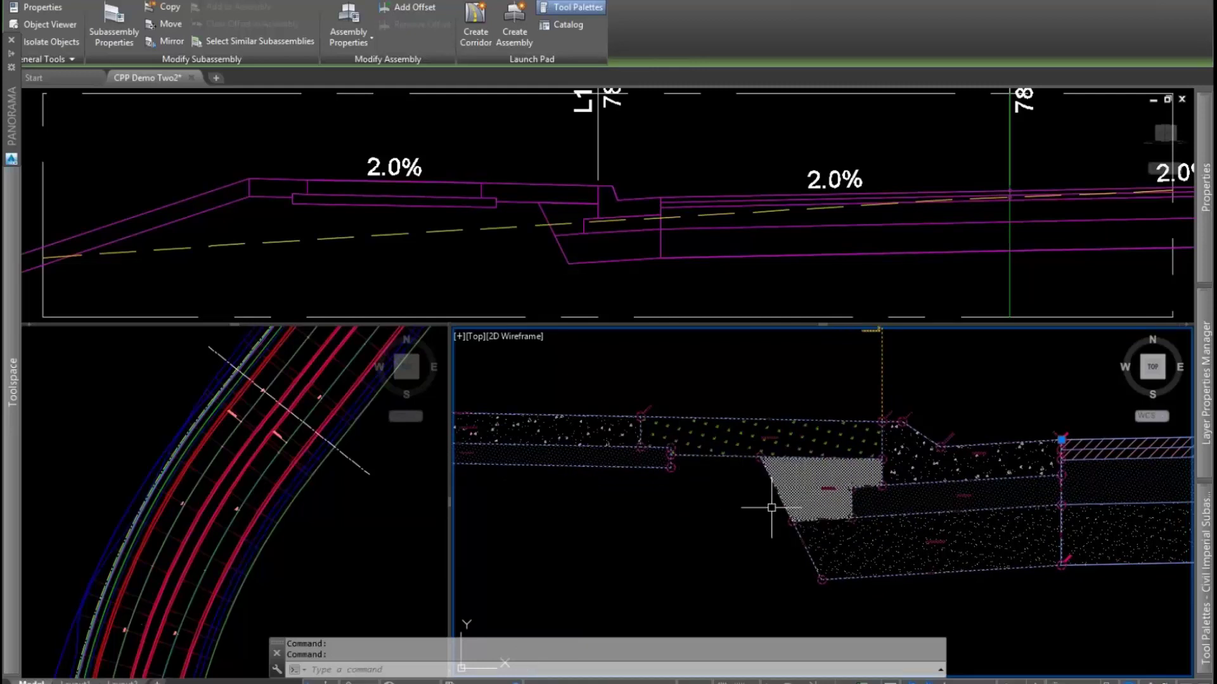
pyautogui.moveTo(771, 507); pyautogui.dragTo(739, 511, button='middle')
# - Set the MNDOTCurbWithSidewalk subassembly's inside boulevard width to 2 feet and check how the common area fills in beside the sidewalk base
pyautogui.doubleClick(858, 434)
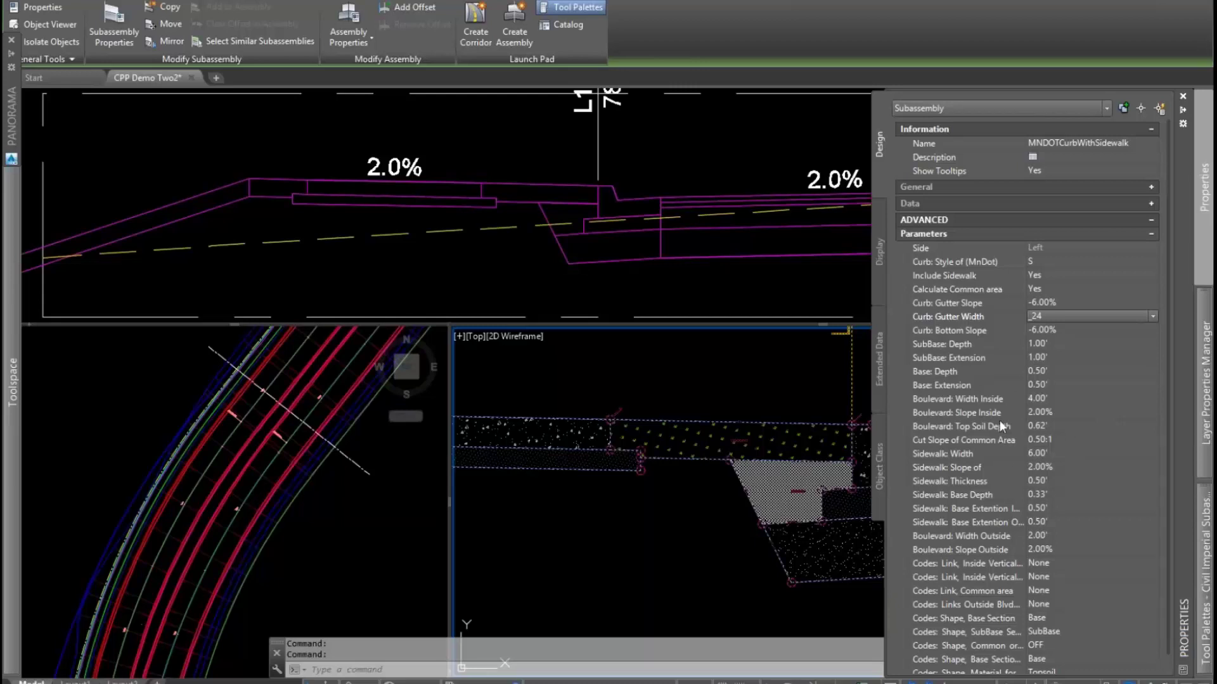
pyautogui.click(1058, 398)
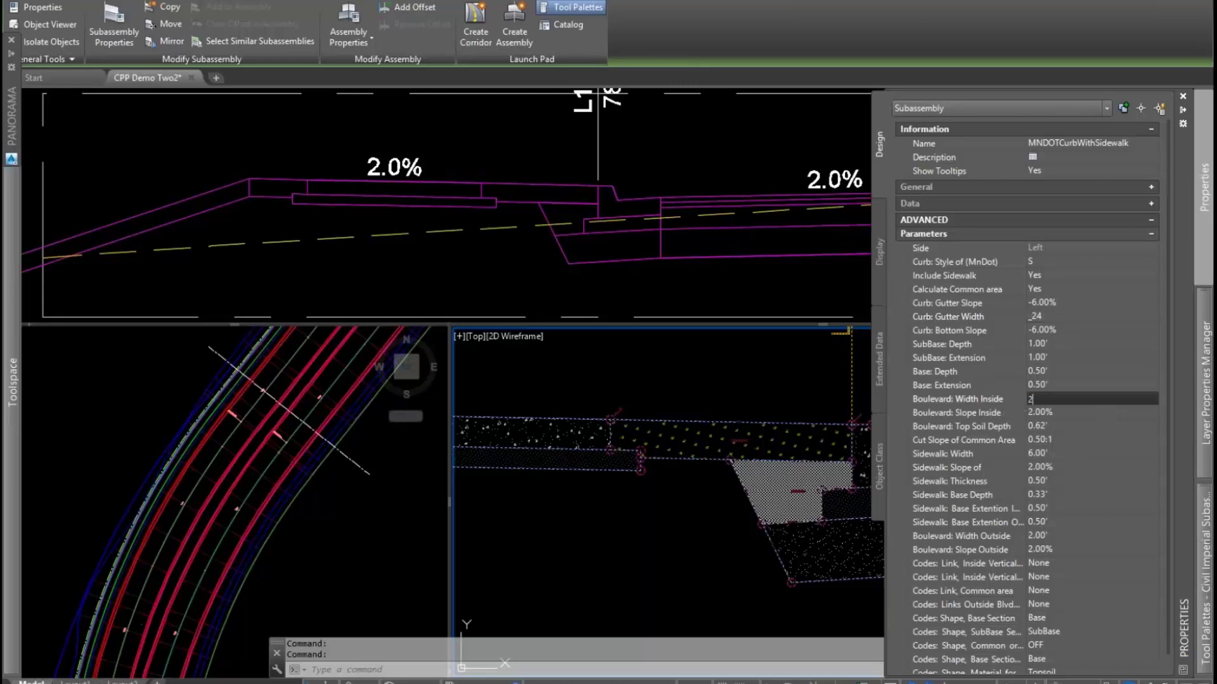
pyautogui.write('2')
pyautogui.press('Return')
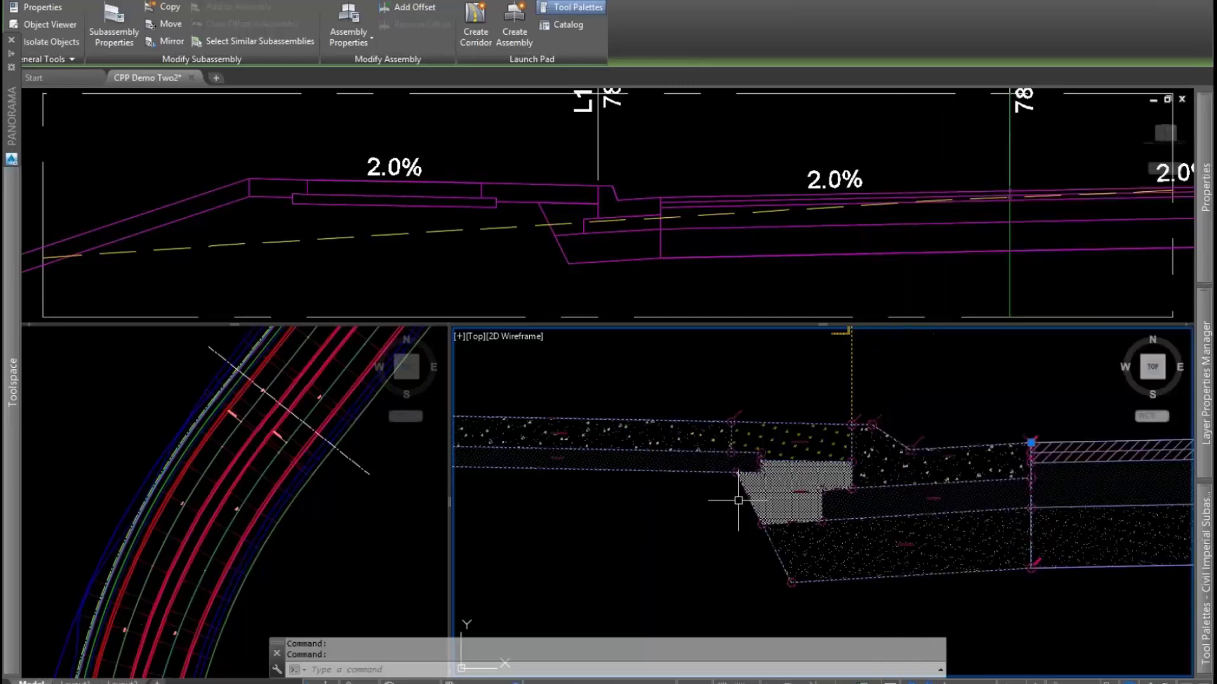
pyautogui.scroll(1, 734, 464)
pyautogui.moveTo(807, 489); pyautogui.dragTo(776, 473, button='middle')
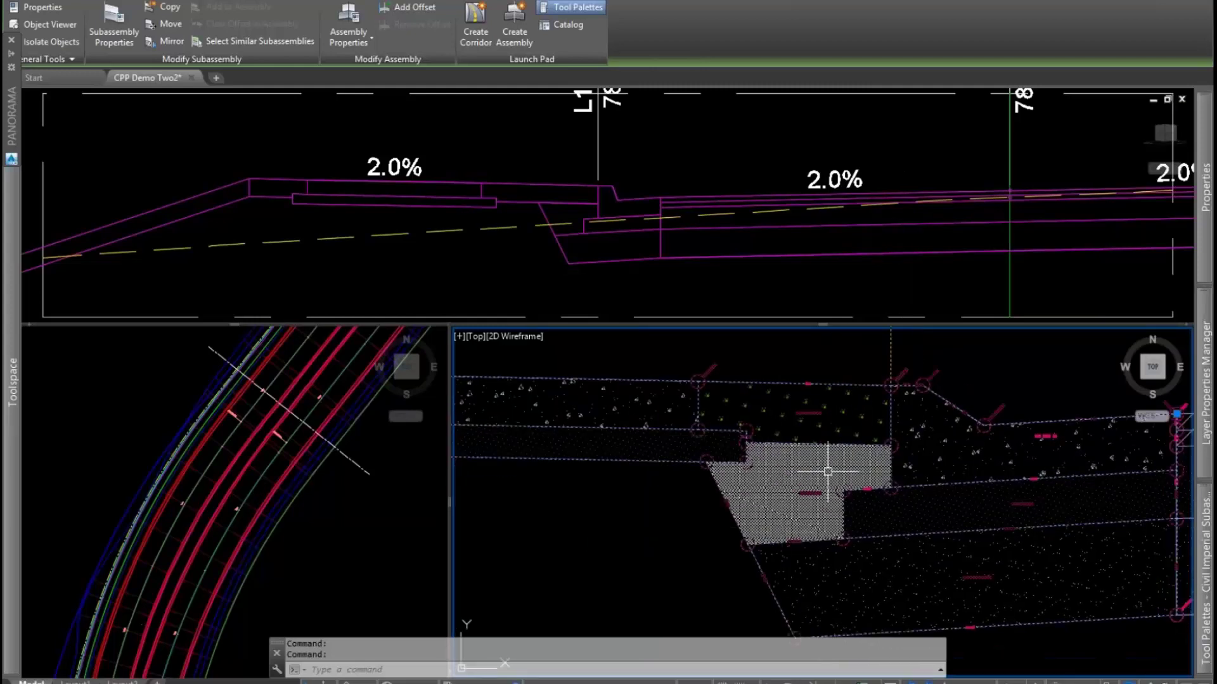
# - Rebuild the corridor with the edited curb subassembly and inspect the curb and sidewalk joint in the section at station 6+00.00
pyautogui.click(619, 300)
pyautogui.press('Escape')
pyautogui.click(639, 258)
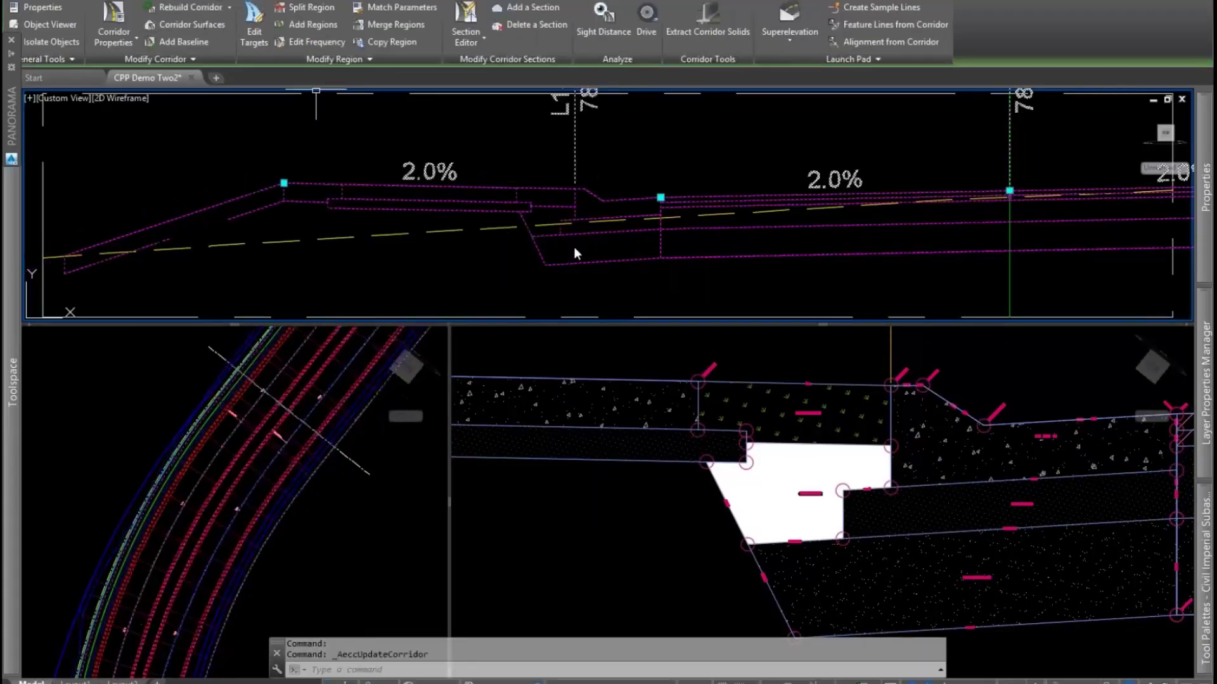
pyautogui.scroll(4, 529, 217)
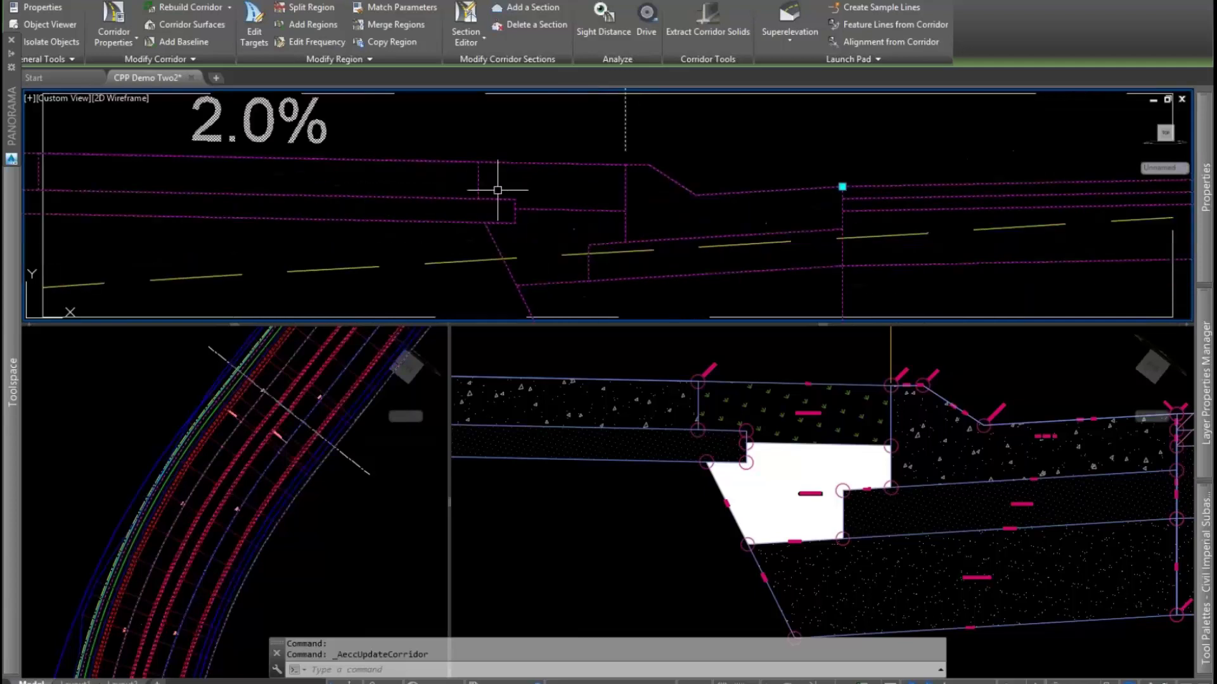
pyautogui.scroll(-4, 549, 190)
pyautogui.scroll(-2, 556, 225)
pyautogui.moveTo(556, 226); pyautogui.dragTo(484, 237, button='middle')
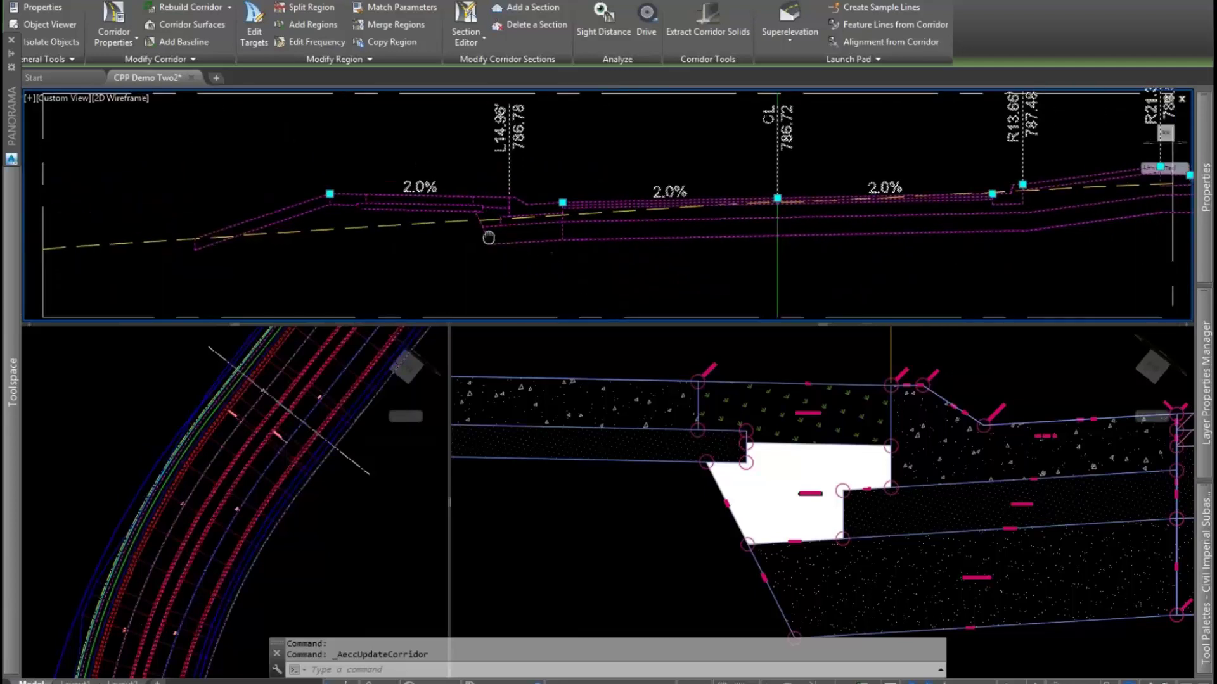
pyautogui.scroll(2, 520, 239)
pyautogui.press('Escape')
# - Set Calculate Common area to No on the MNDOTCurbWithSidewalk subassembly and rebuild the corridor
pyautogui.click(651, 524)
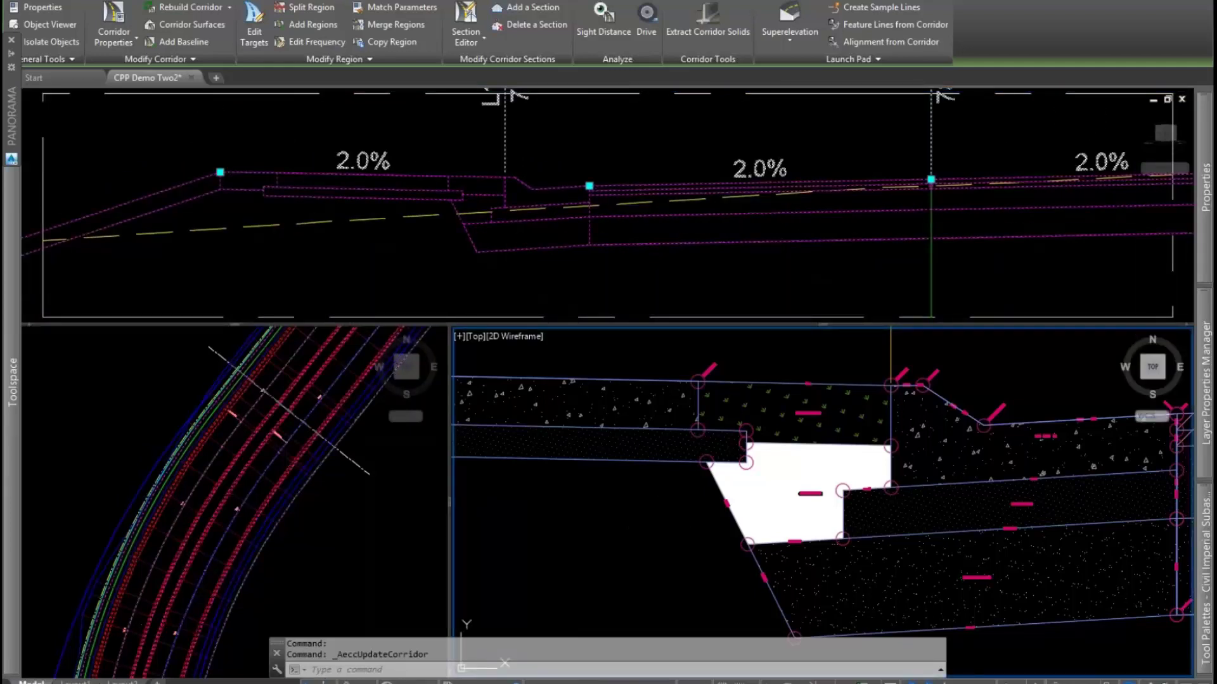
pyautogui.moveTo(936, 453); pyautogui.dragTo(804, 455, button='middle')
pyautogui.scroll(-2, 804, 455)
pyautogui.click(804, 455)
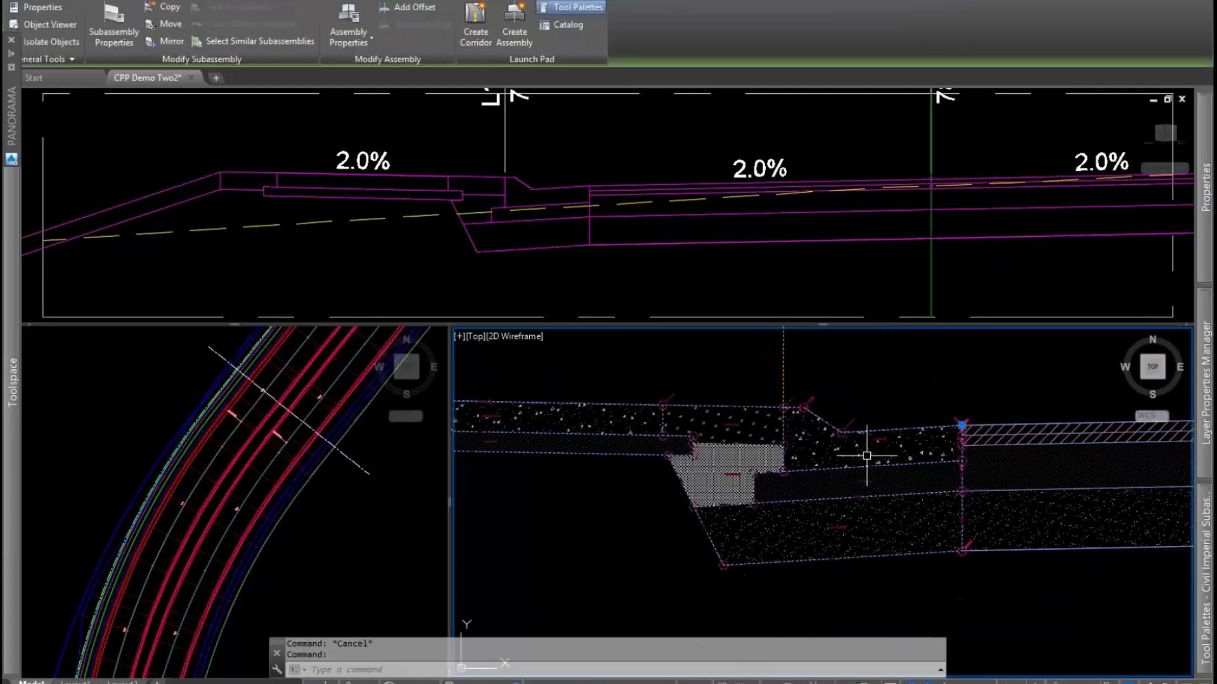
pyautogui.moveTo(1211, 213)
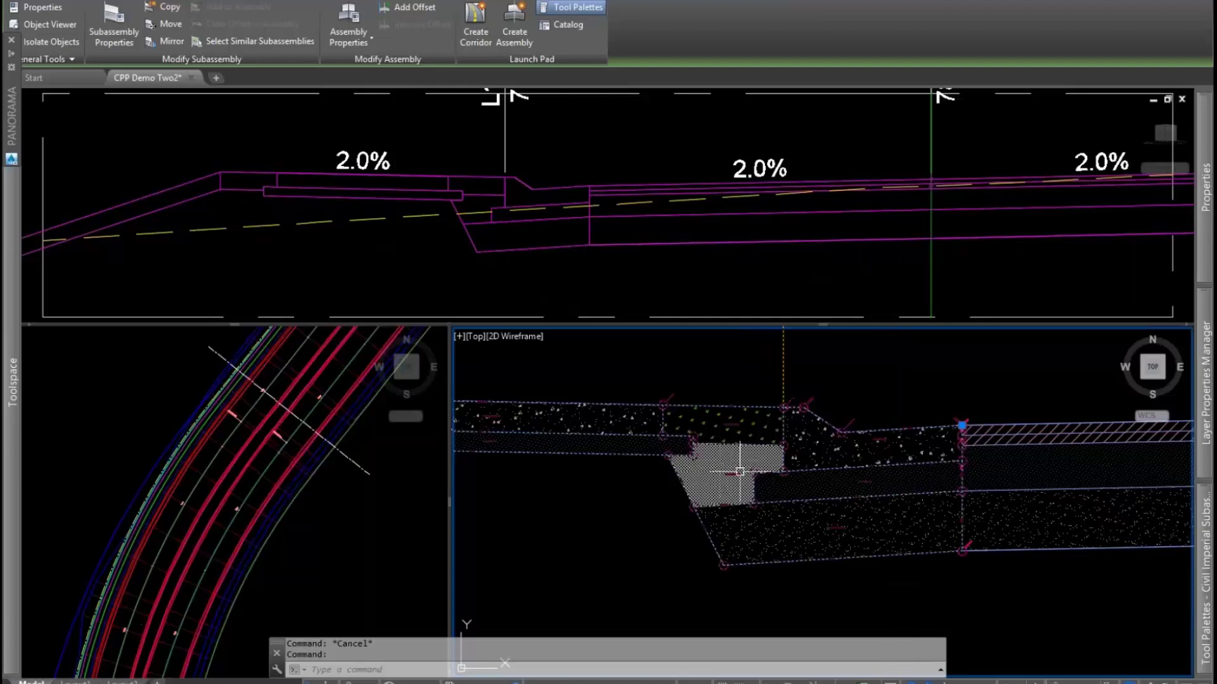
pyautogui.moveTo(1205, 190)
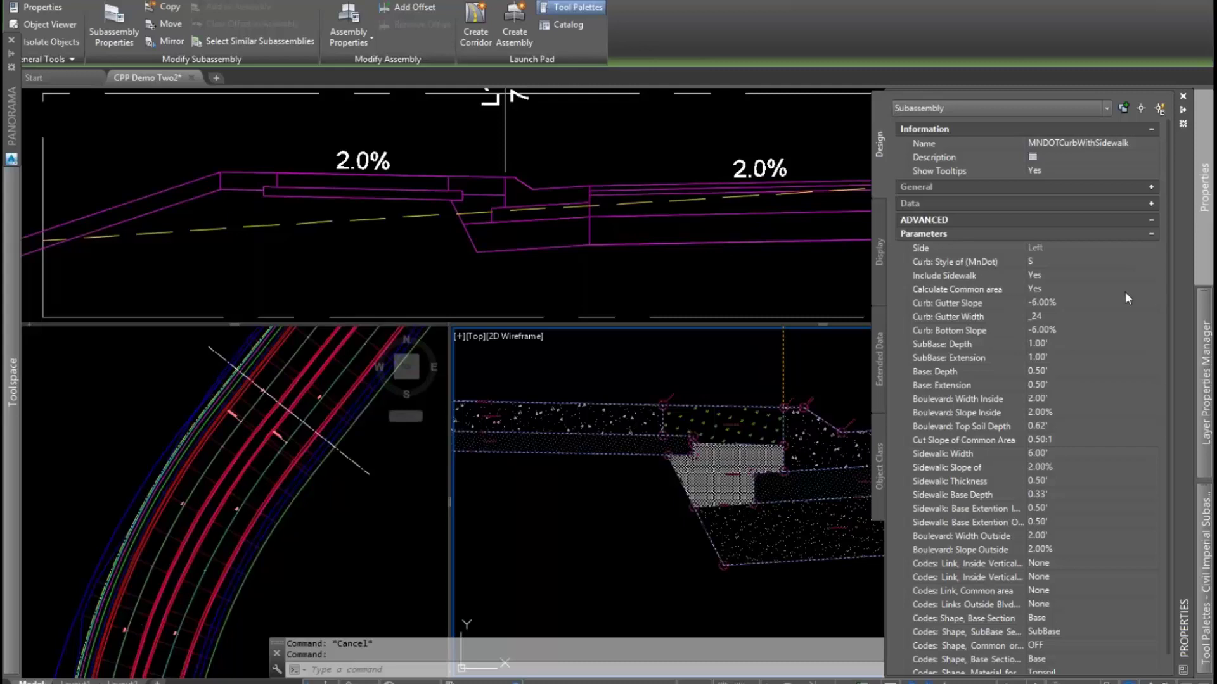
pyautogui.click(1063, 289)
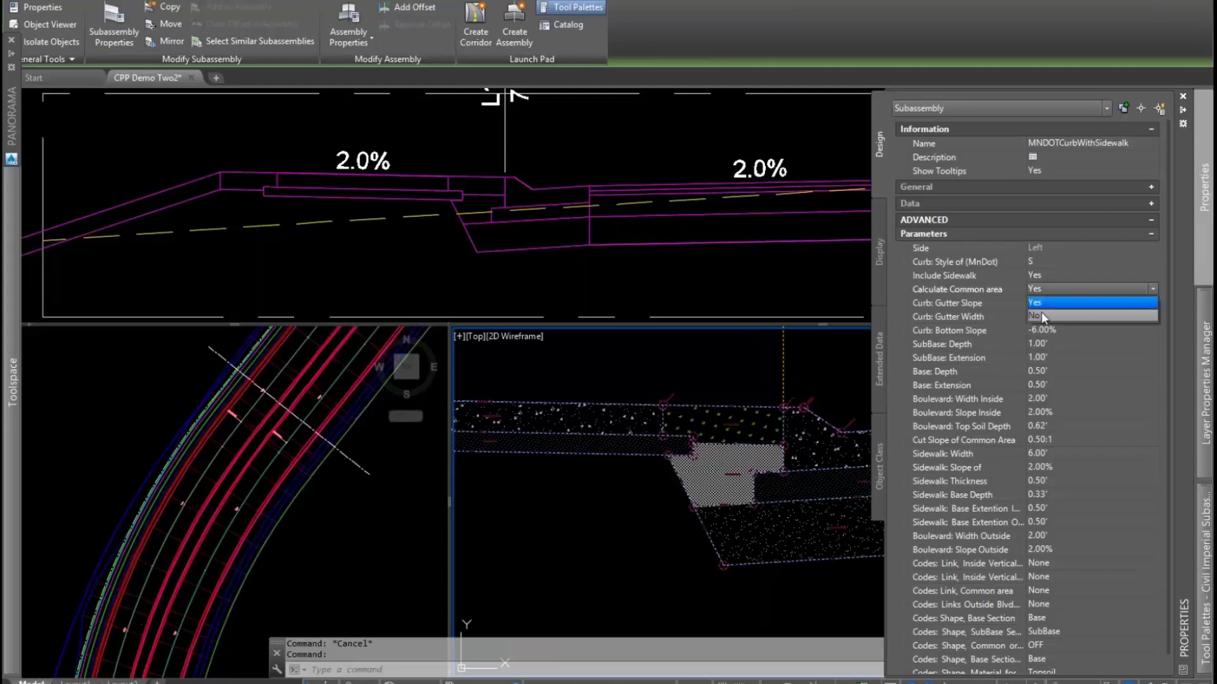
pyautogui.click(1041, 317)
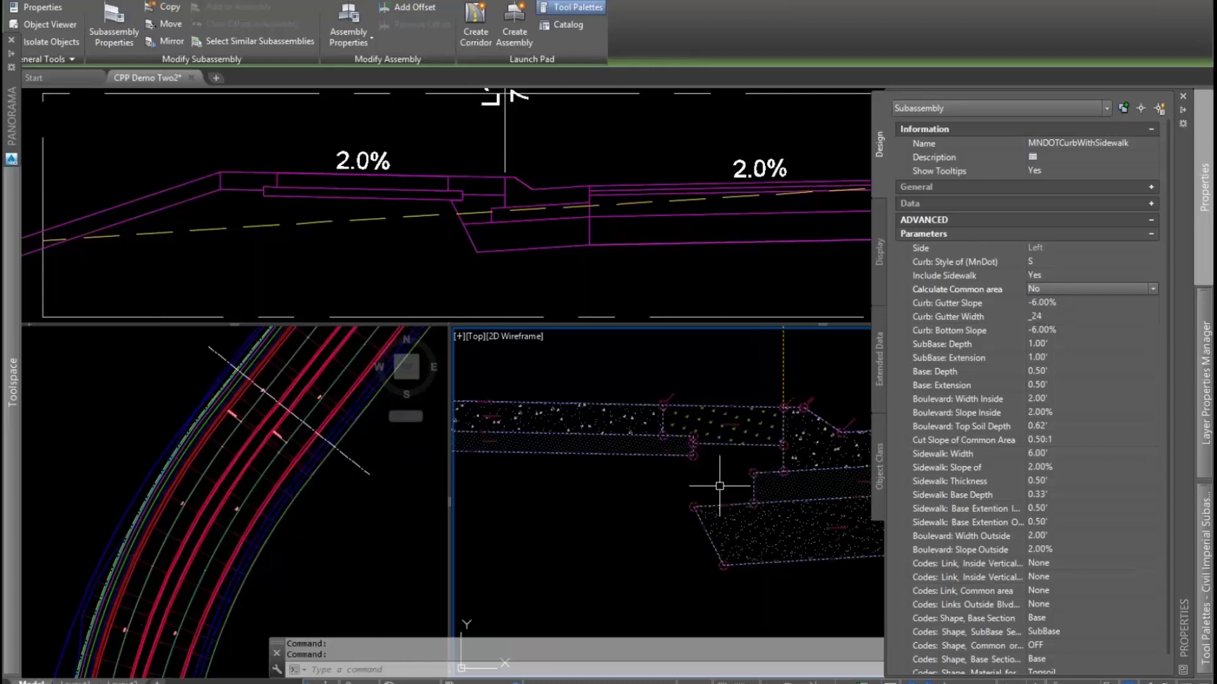
pyautogui.click(603, 189)
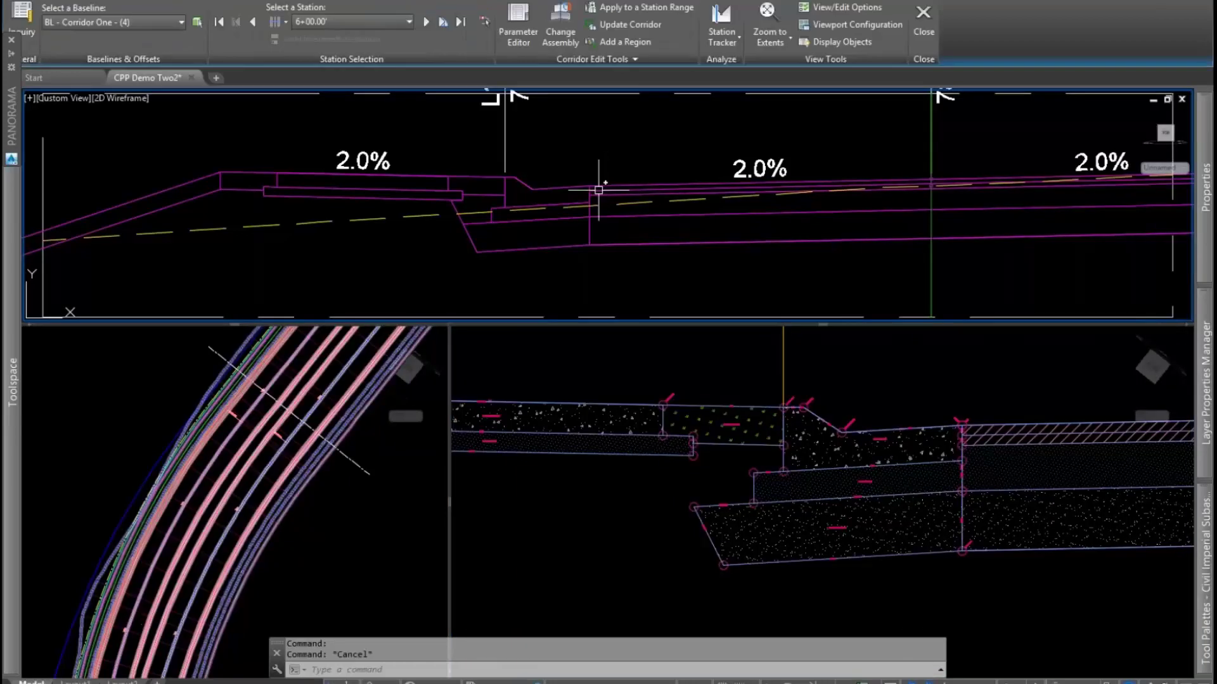
pyautogui.click(243, 2)
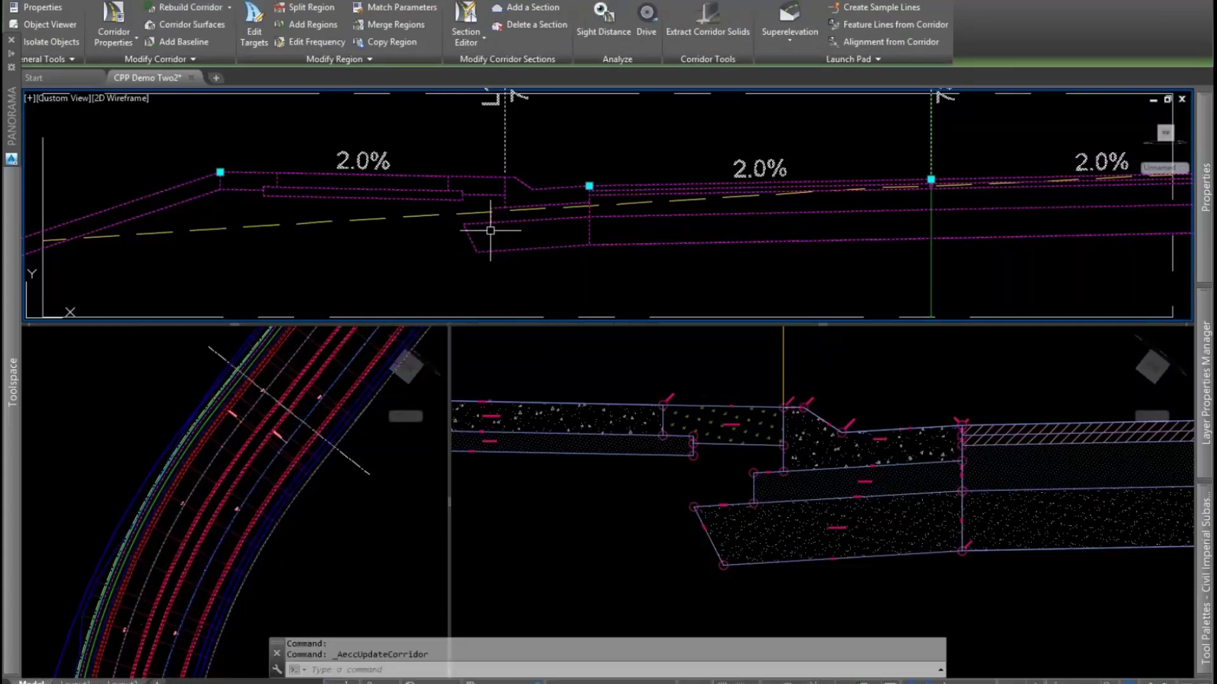
# - Reselect the MNDOTCurbWithSidewalk subassembly and review its curb, boulevards, sidewalk and outer slope in the Divided assembly
pyautogui.click(861, 370)
pyautogui.click(869, 432)
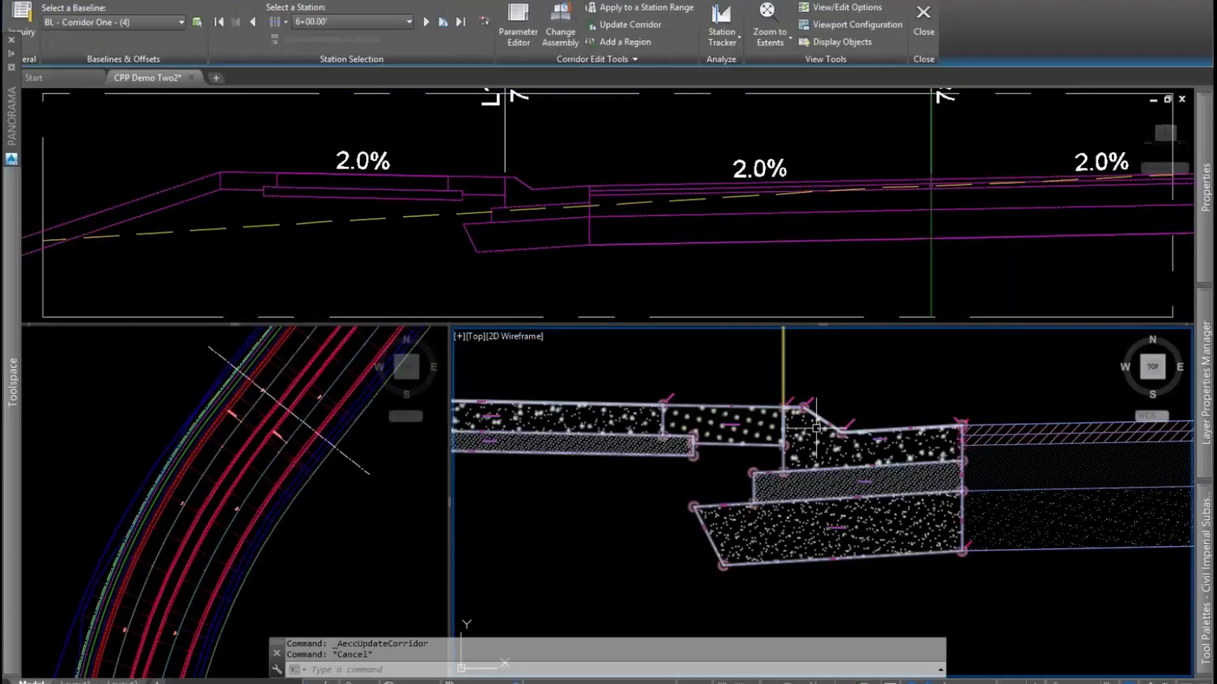
pyautogui.moveTo(1204, 264)
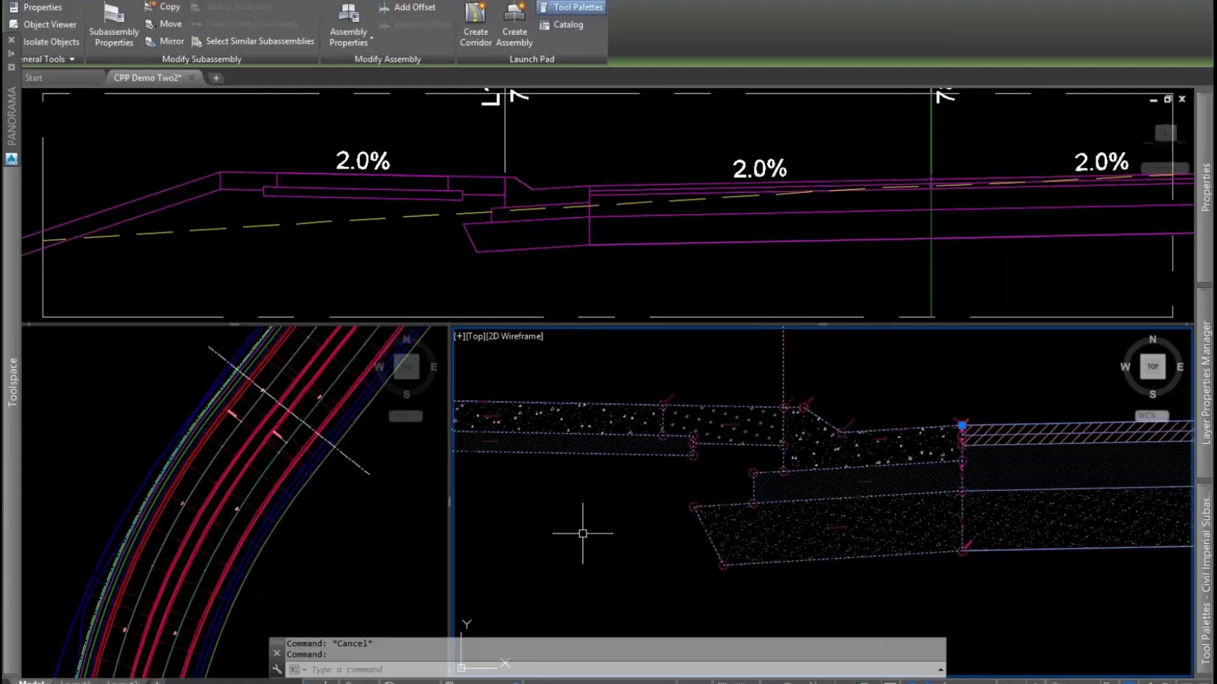
pyautogui.moveTo(606, 521); pyautogui.dragTo(922, 523, button='middle')
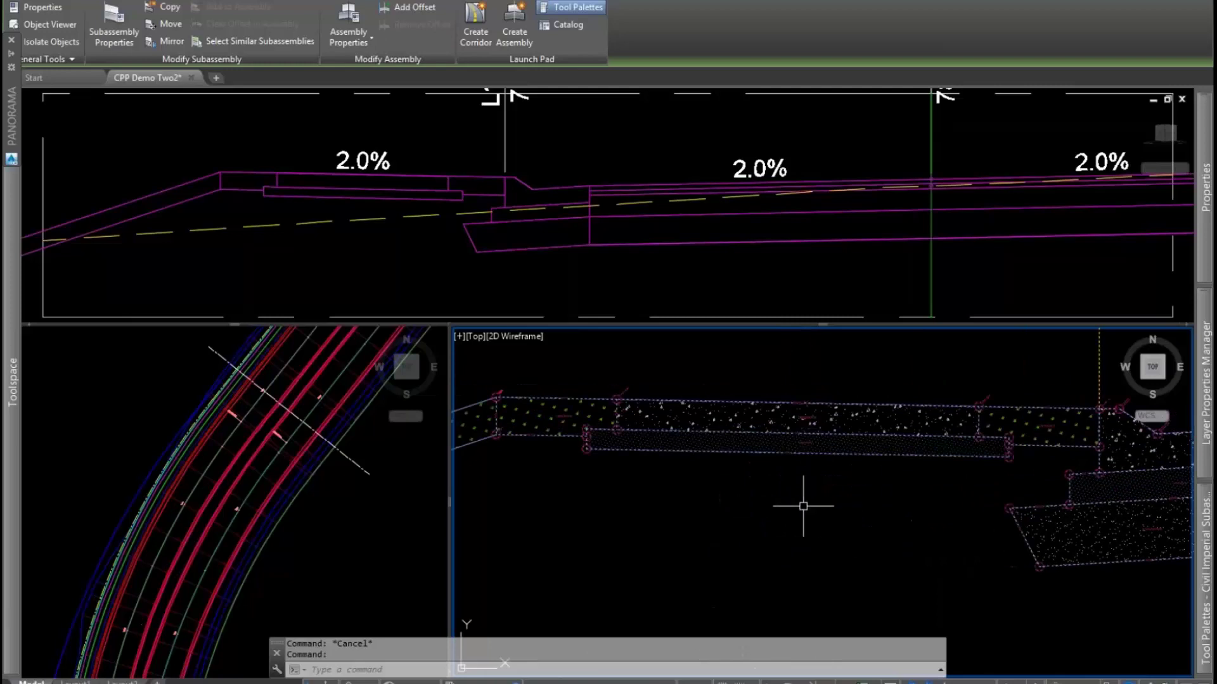
pyautogui.scroll(-2, 801, 503)
pyautogui.moveTo(801, 503); pyautogui.dragTo(705, 529, button='middle')
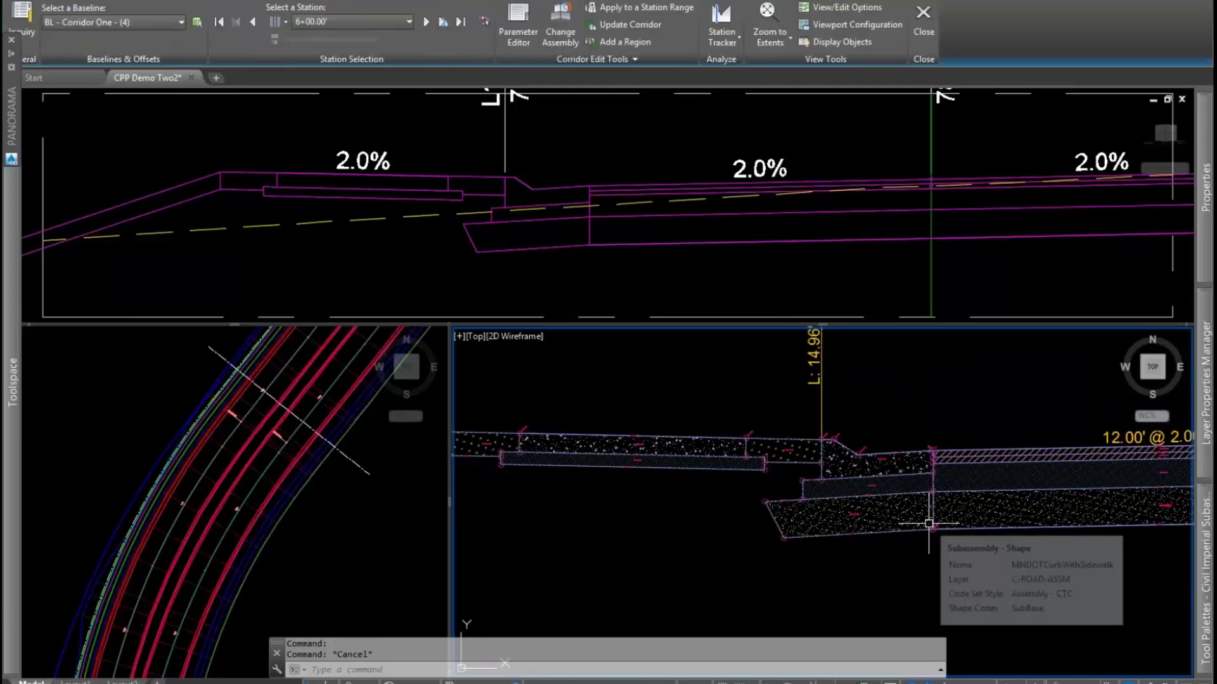
pyautogui.moveTo(883, 421); pyautogui.dragTo(978, 424, button='middle')
pyautogui.moveTo(711, 511); pyautogui.dragTo(827, 497, button='middle')
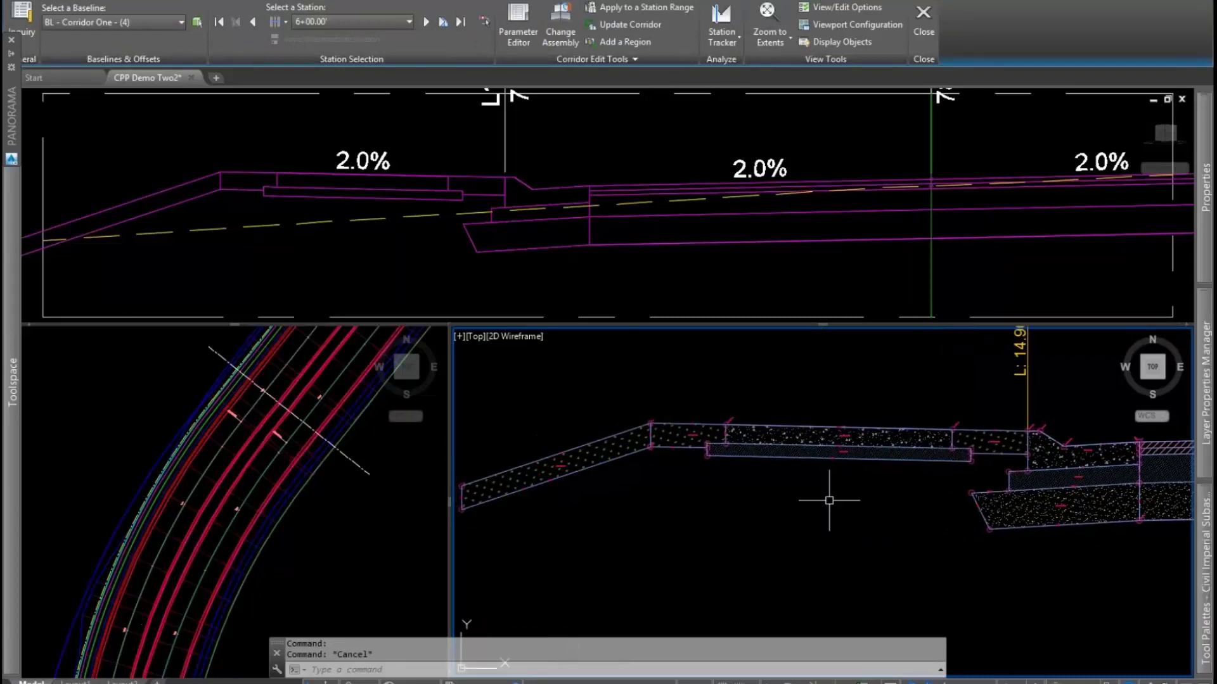
# - Switch to the running CPP slide show in PowerPoint at the Corridor Productivity Pack versions slide
pyautogui.moveTo(177, 682)
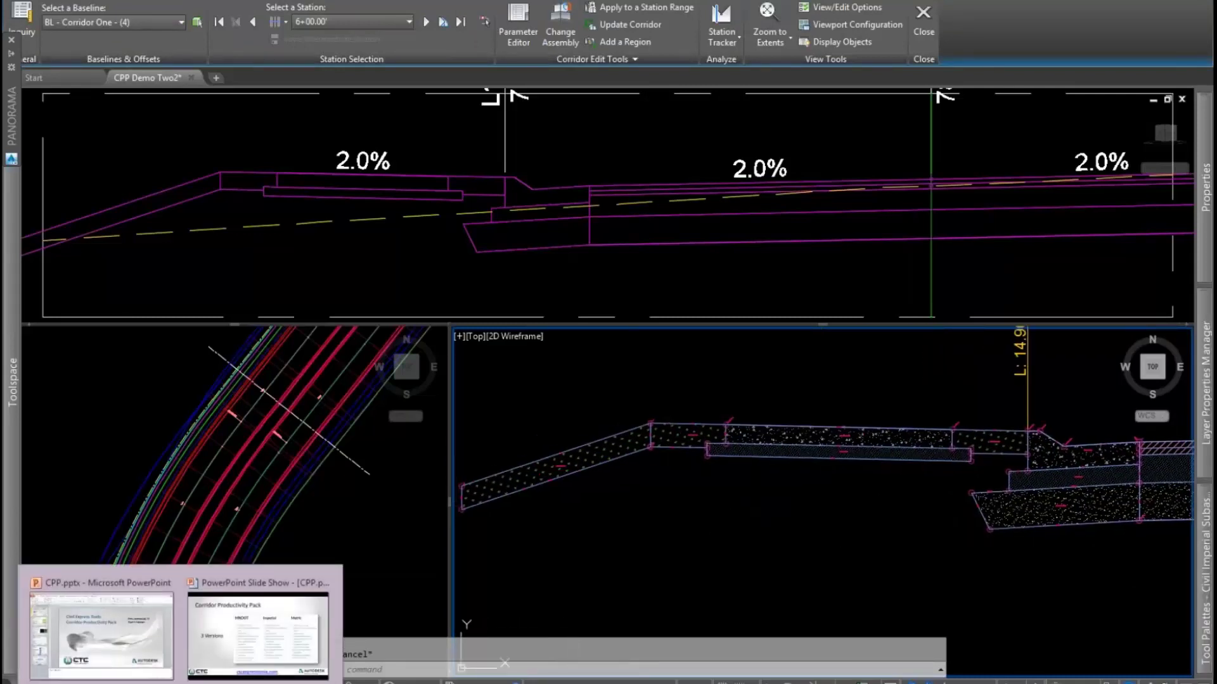
pyautogui.click(228, 648)
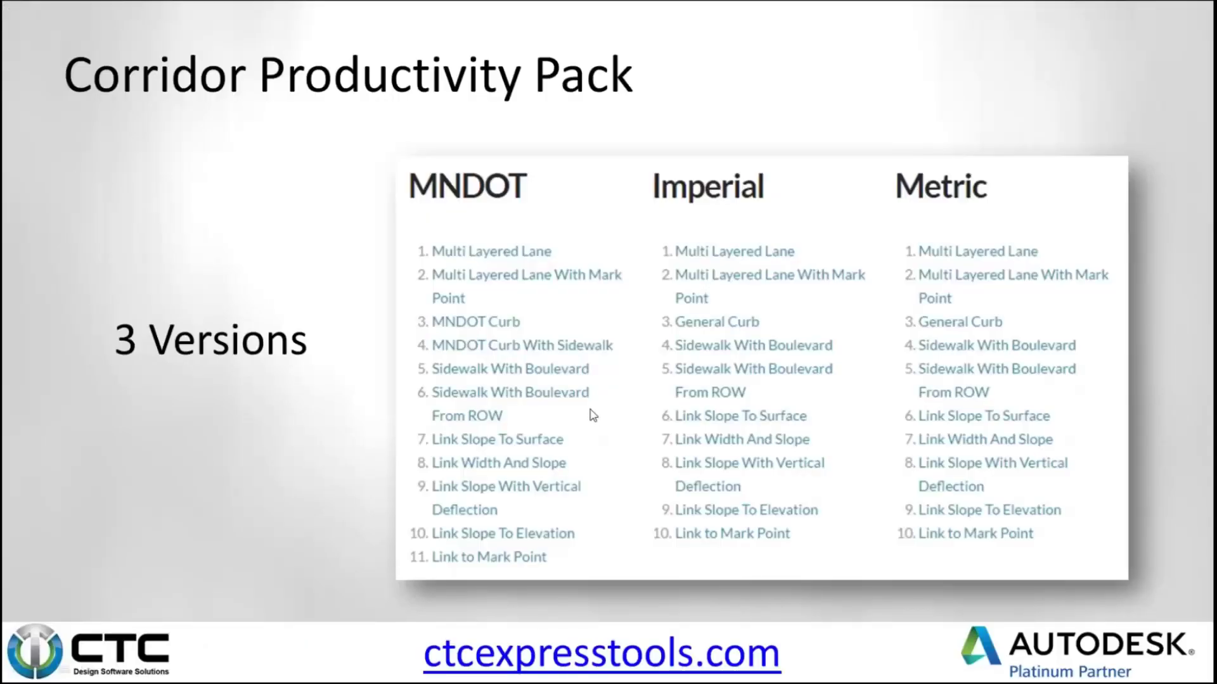